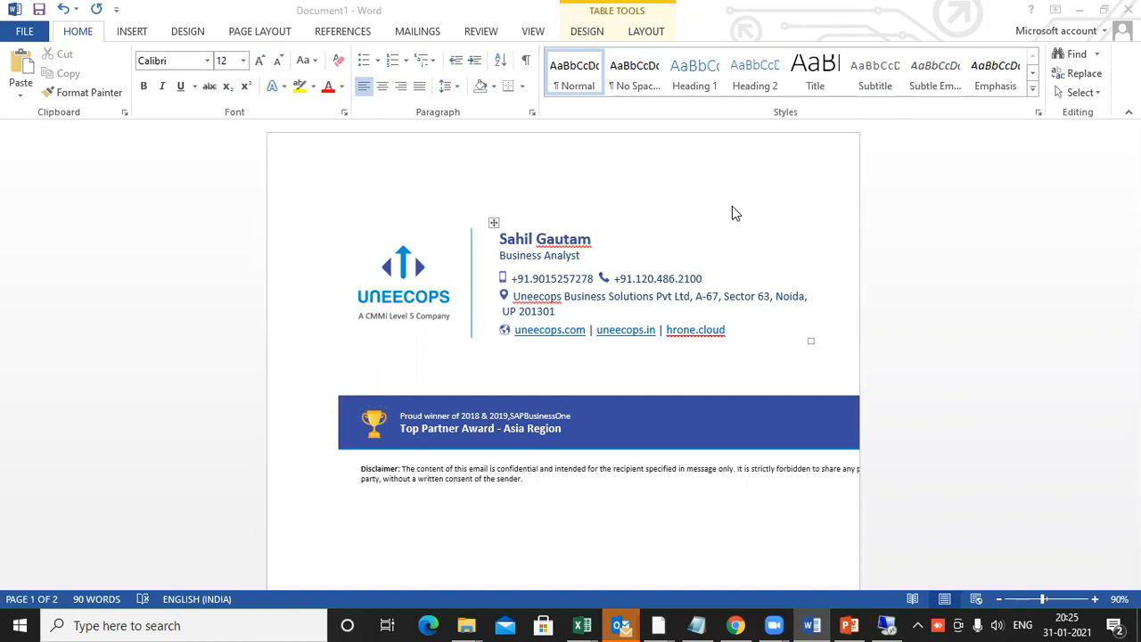
Scroll the Word document to page 2's Starter Pack Demo list of six topics
scroll(616, 459, down, 10)
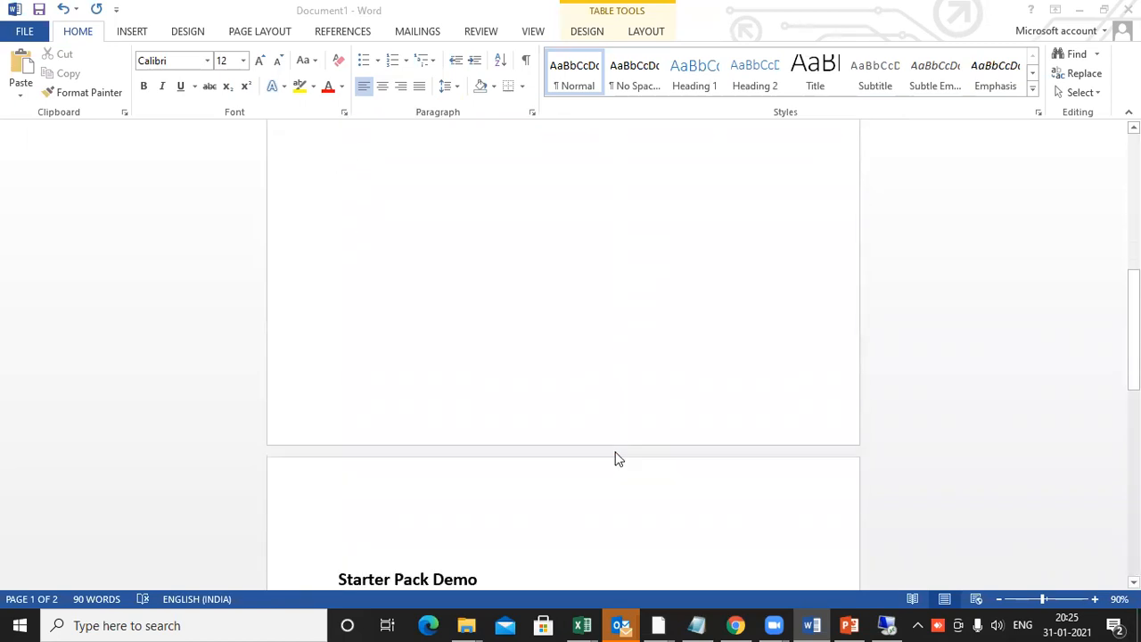
scroll(617, 460, down, 5)
scroll(622, 461, down, 2)
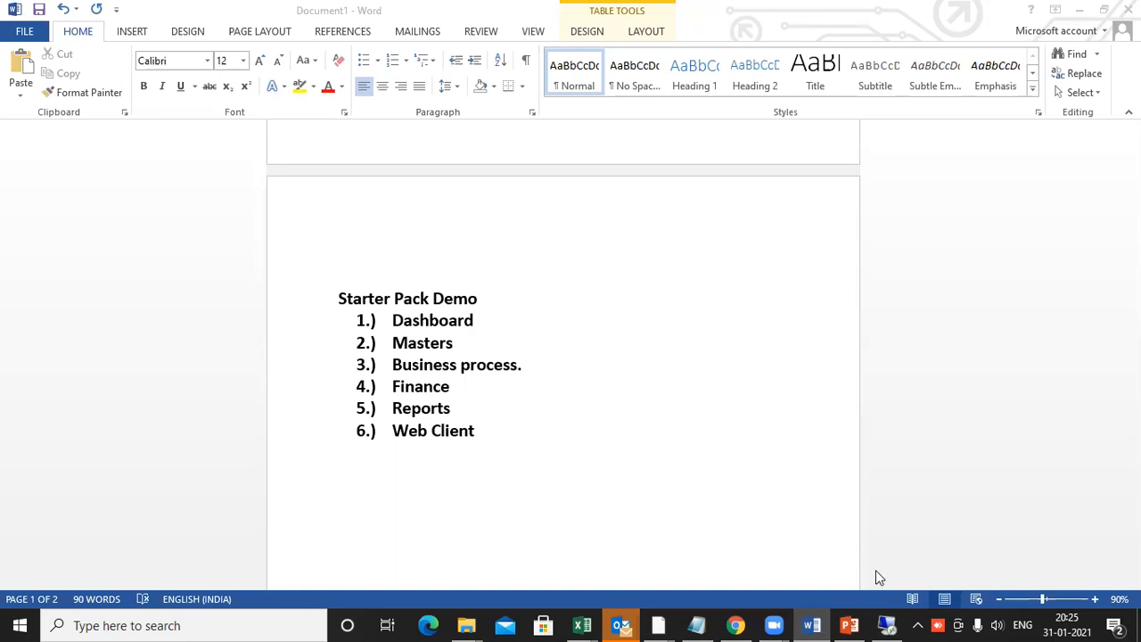
Switch to SAP Business One and browse the cockpit charts down to My Open A/R Invoices
click(887, 624)
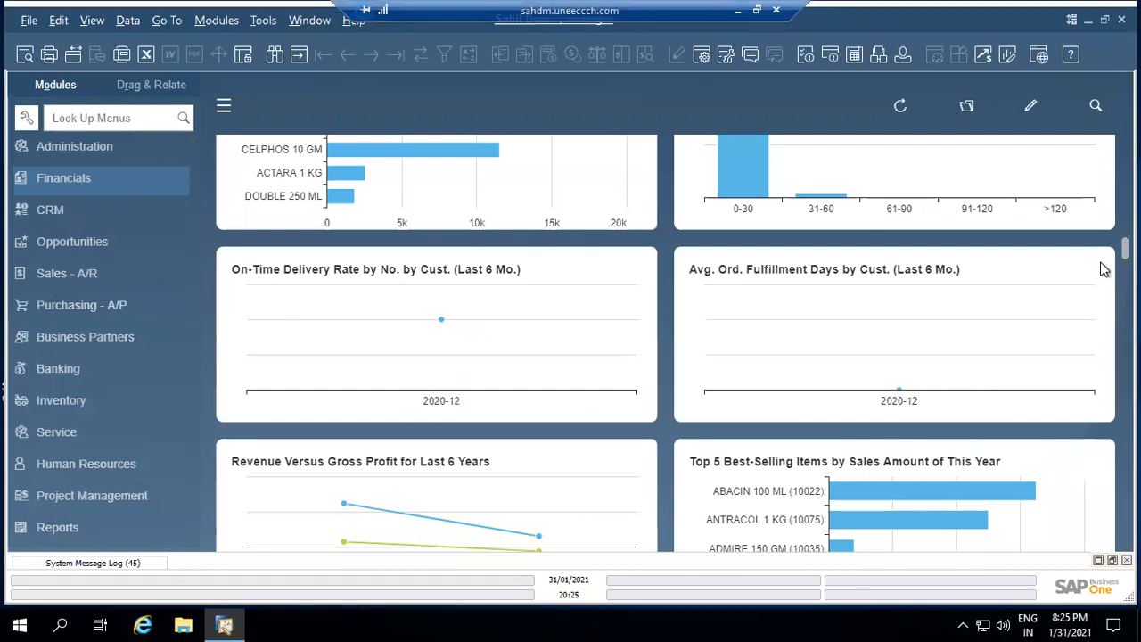
scroll(1101, 271, up, 5)
scroll(665, 343, up, 5)
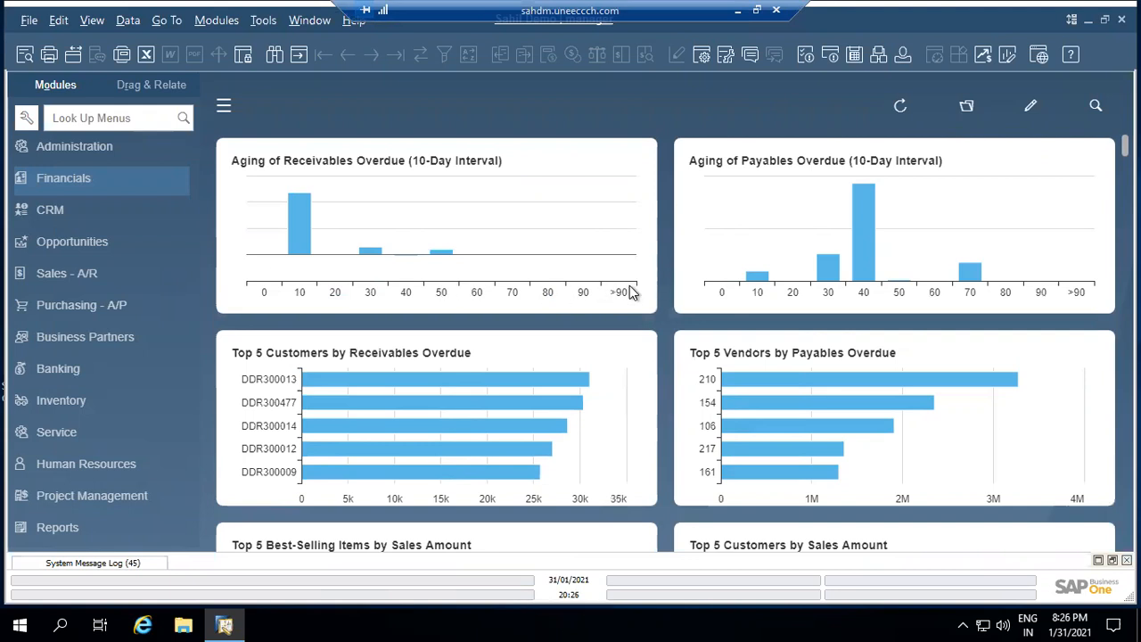
scroll(413, 383, down, 6)
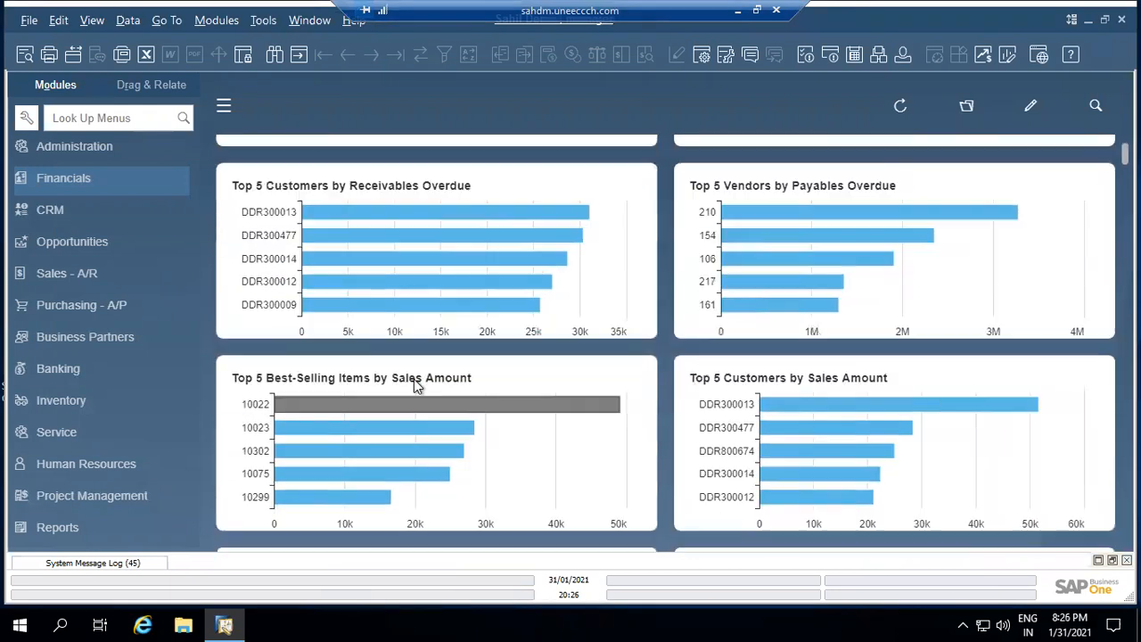
scroll(416, 381, down, 7)
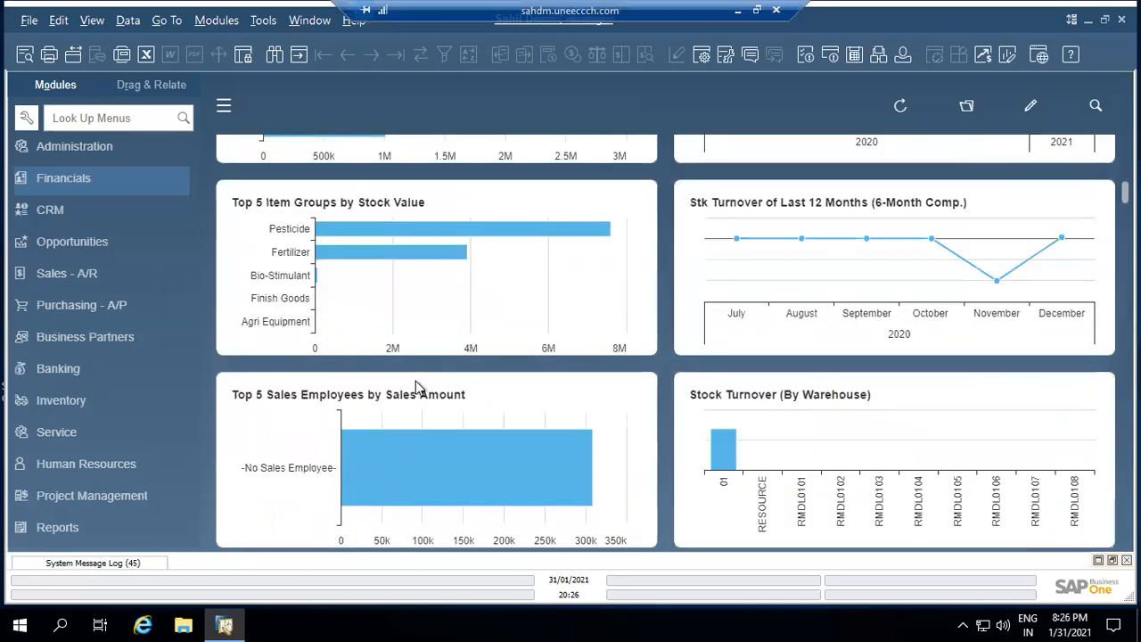
scroll(415, 381, down, 4)
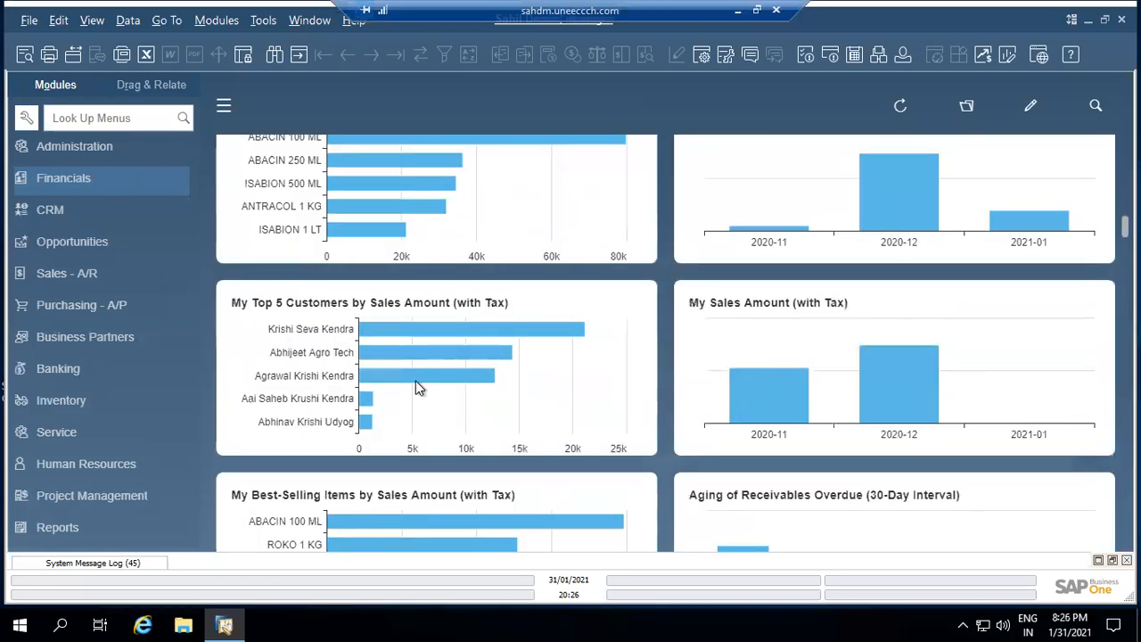
scroll(416, 381, down, 9)
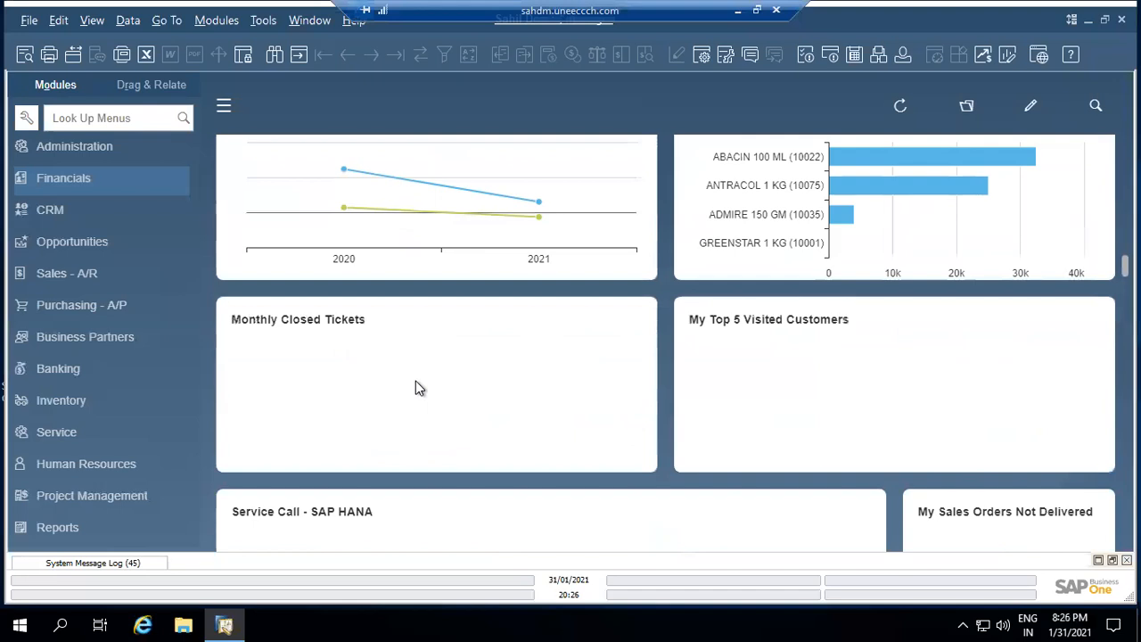
scroll(416, 380, down, 4)
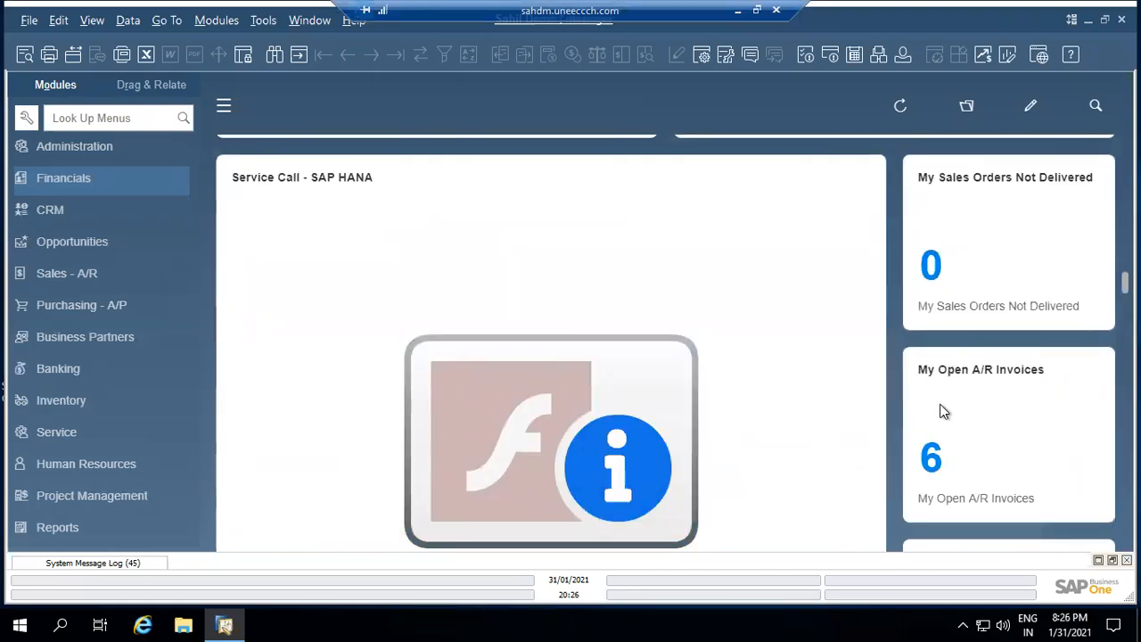
Review the six open A/R invoices from the dashboard widget, then close the list
click(933, 459)
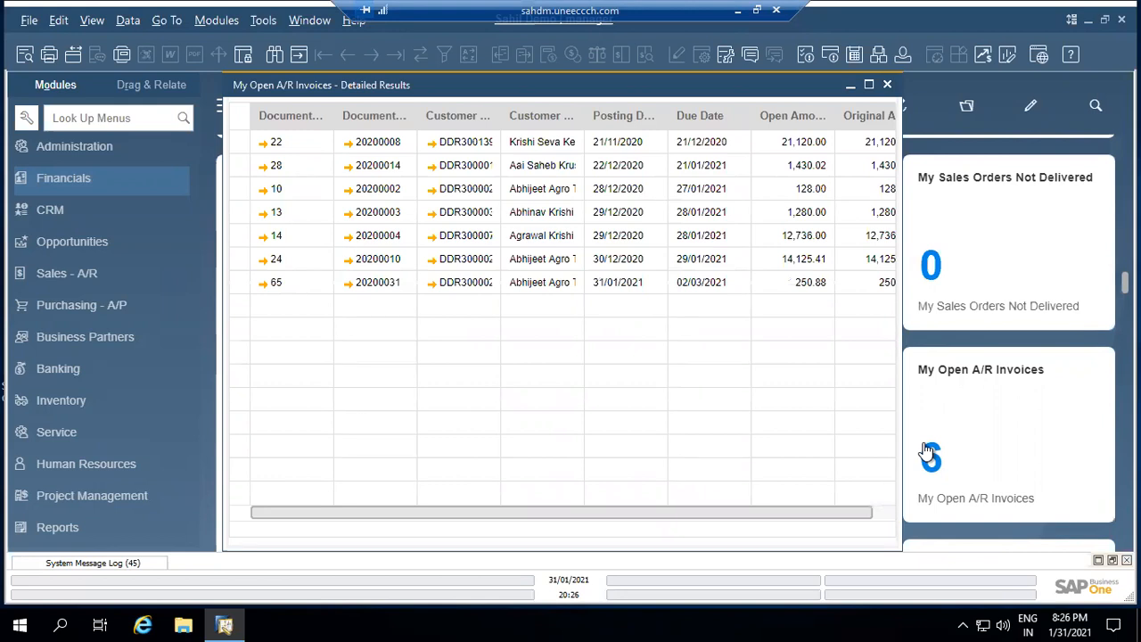
click(887, 84)
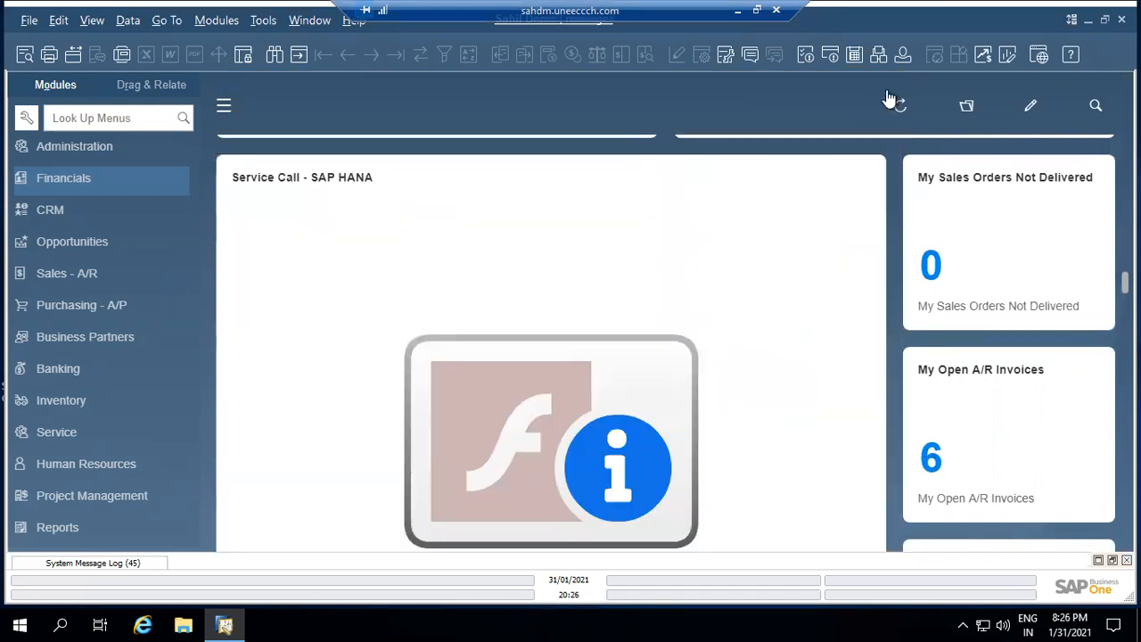
scroll(1125, 281, down, 3)
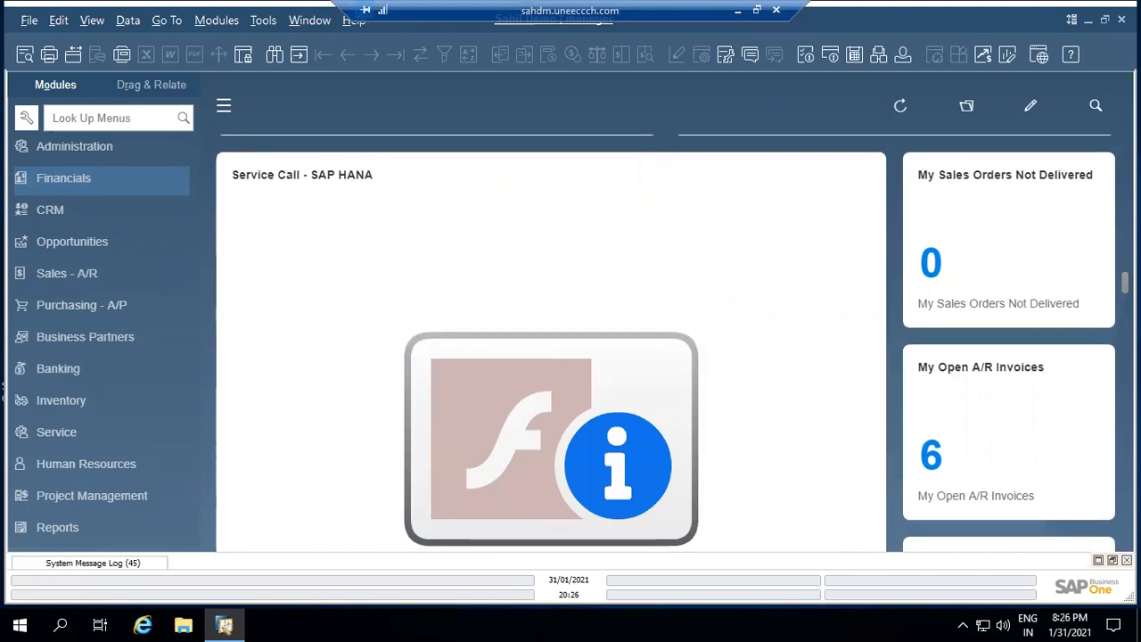
scroll(553, 344, down, 3)
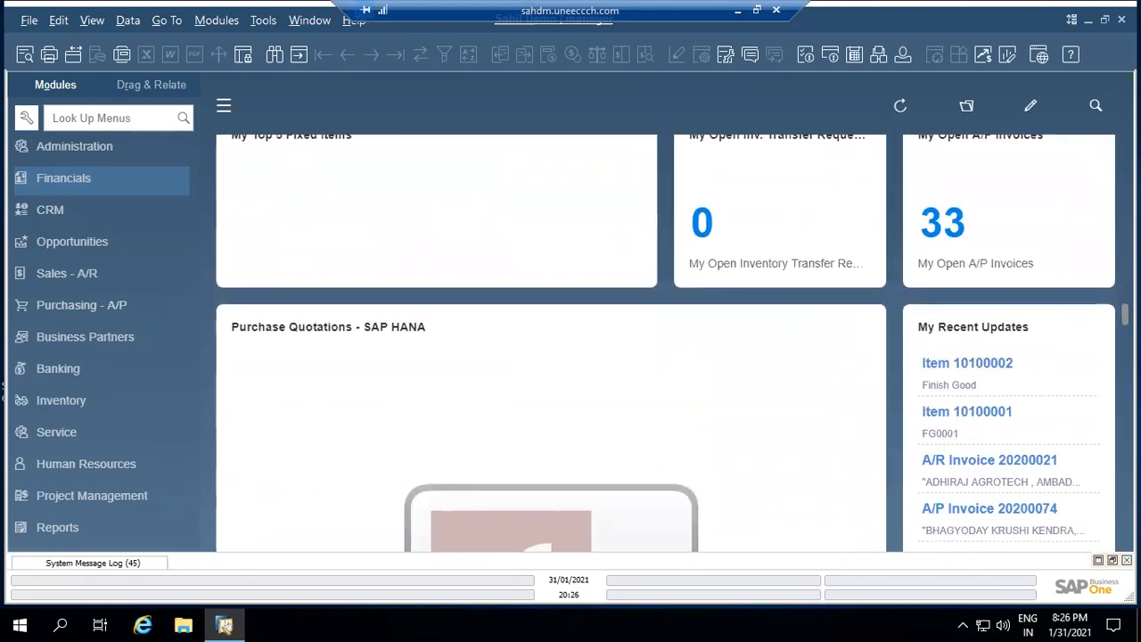
drag(1125, 314, 1125, 142)
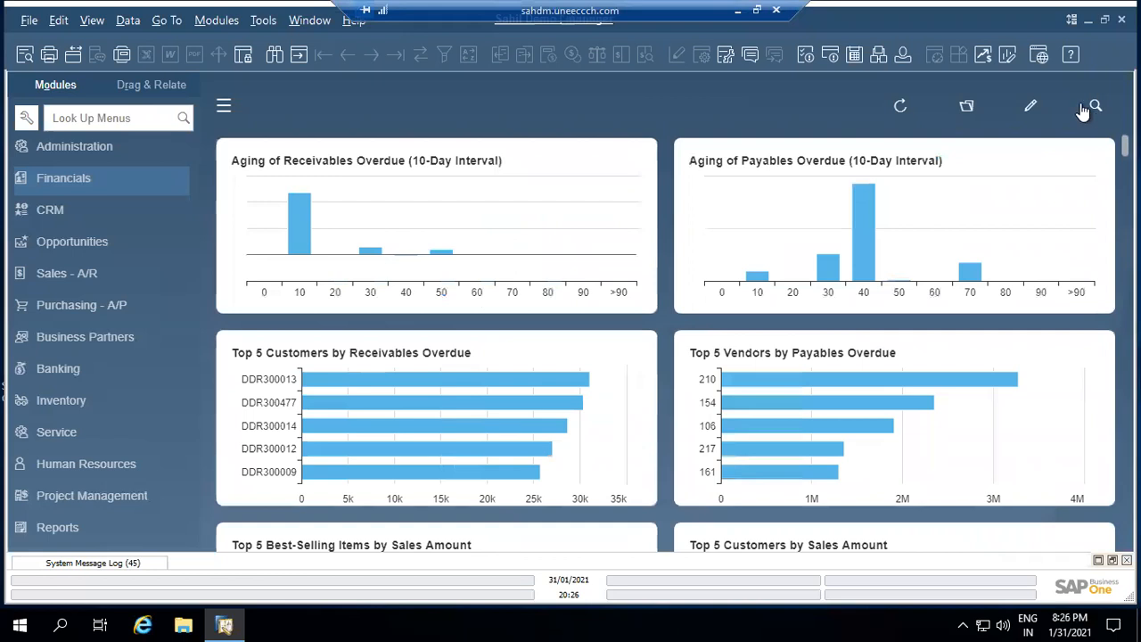
click(1009, 55)
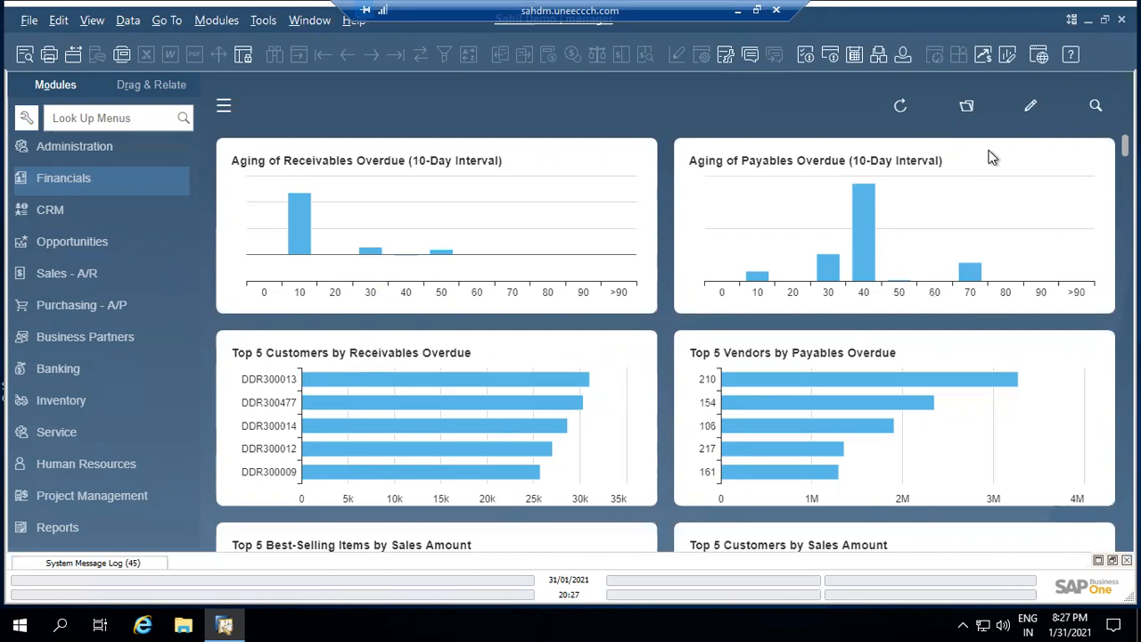
Search all data for 'FG' and filter the results to the 8 matching items
click(1094, 109)
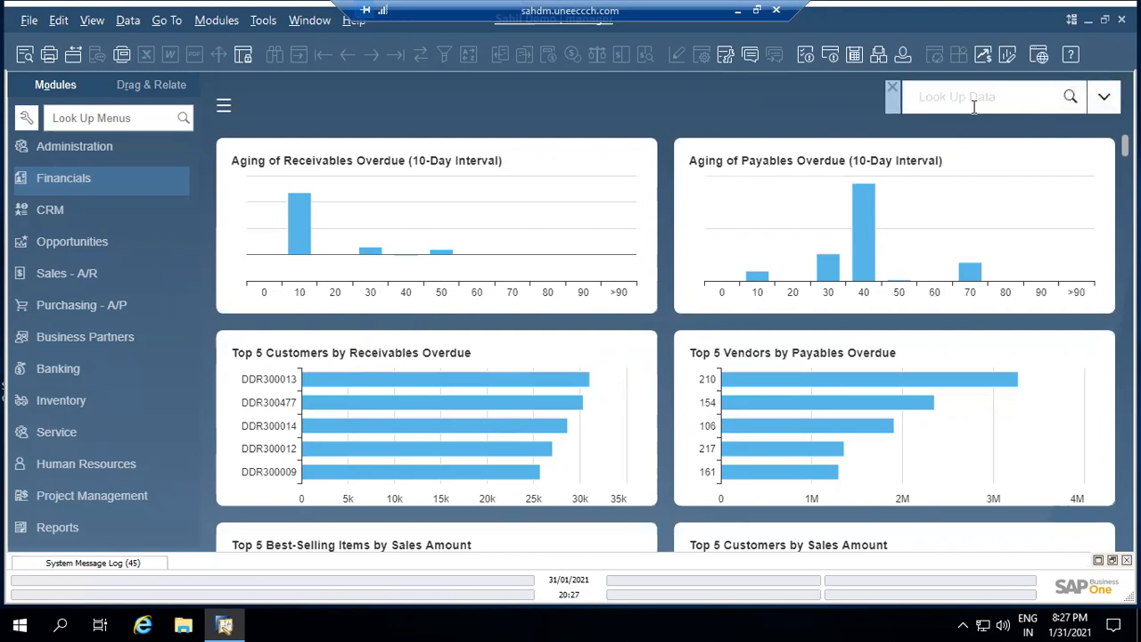
text(FG)
key(Return)
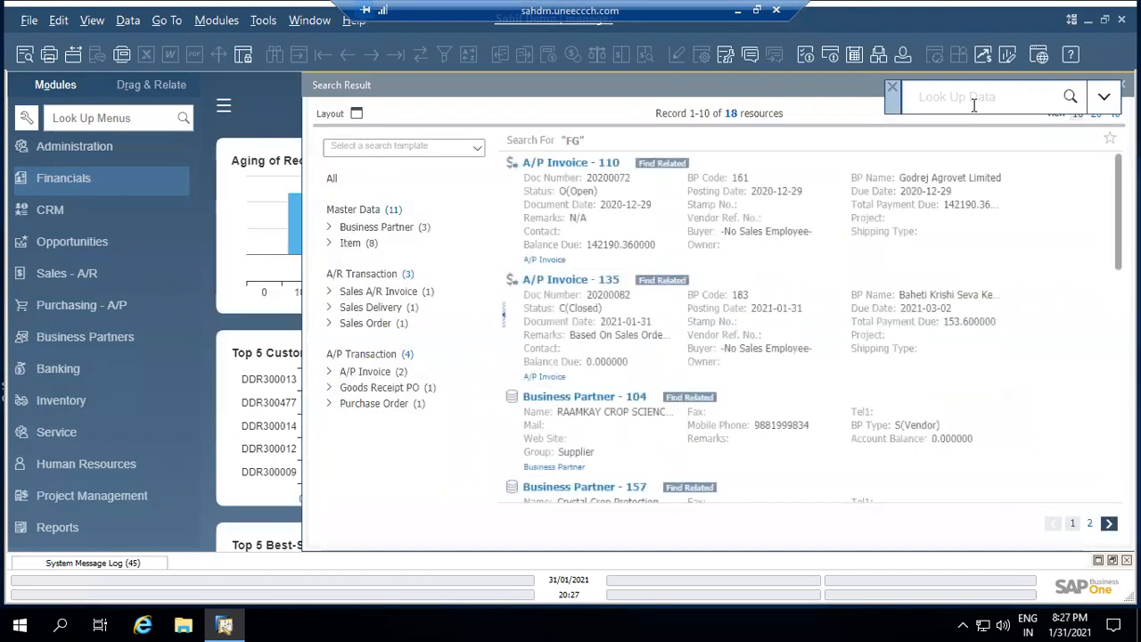
drag(763, 97, 651, 105)
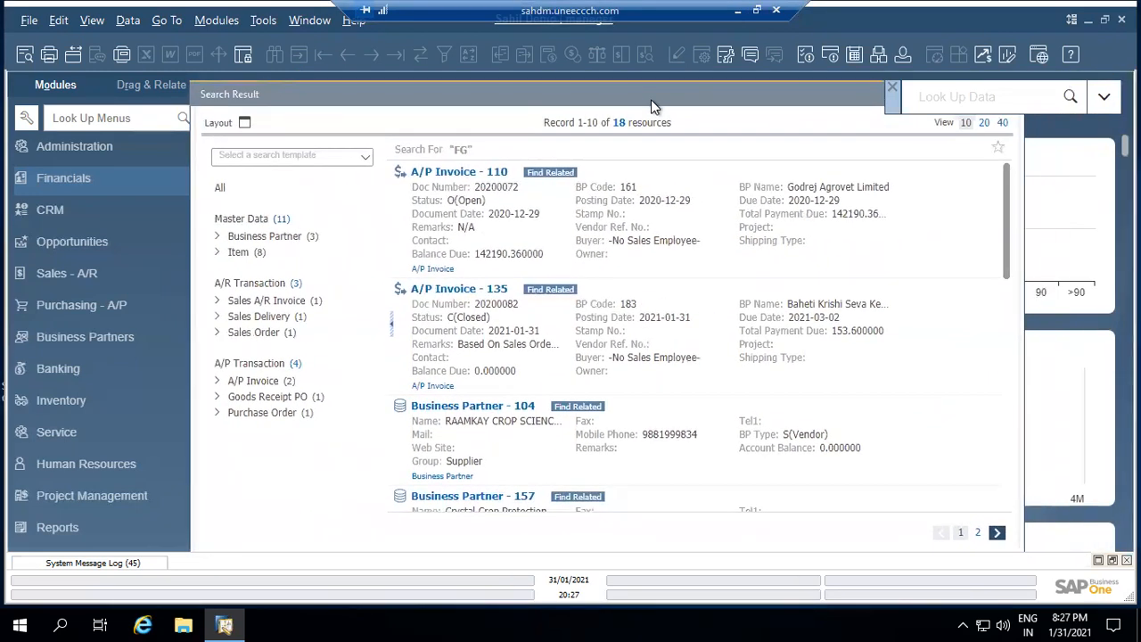
click(249, 253)
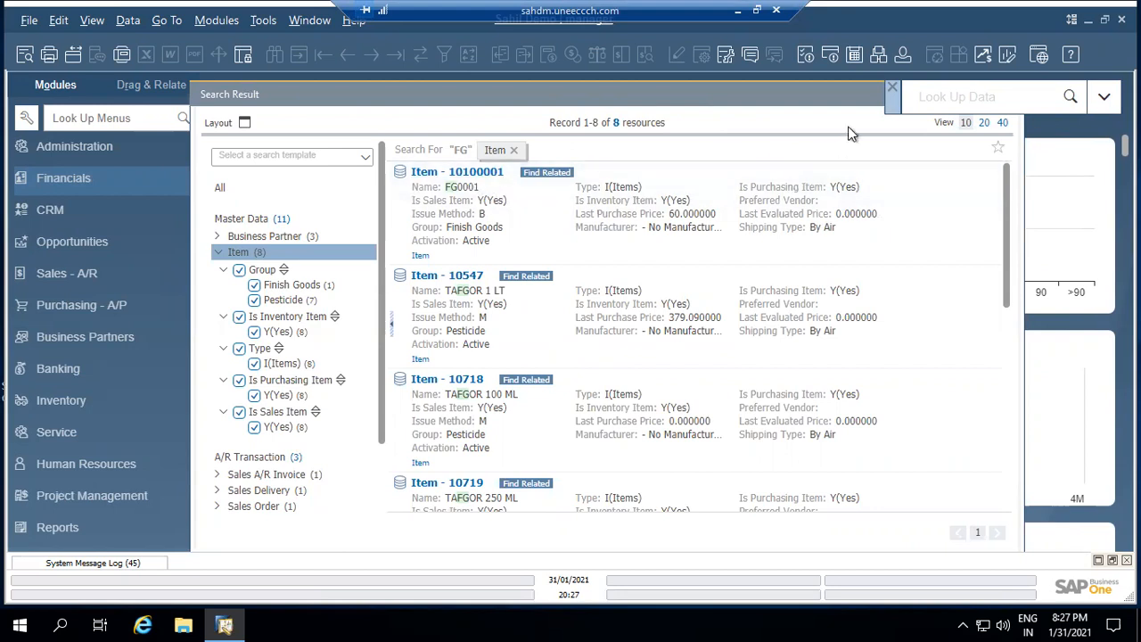
Open item 10100001 (FG0001 Finish Good) from the search results
click(895, 82)
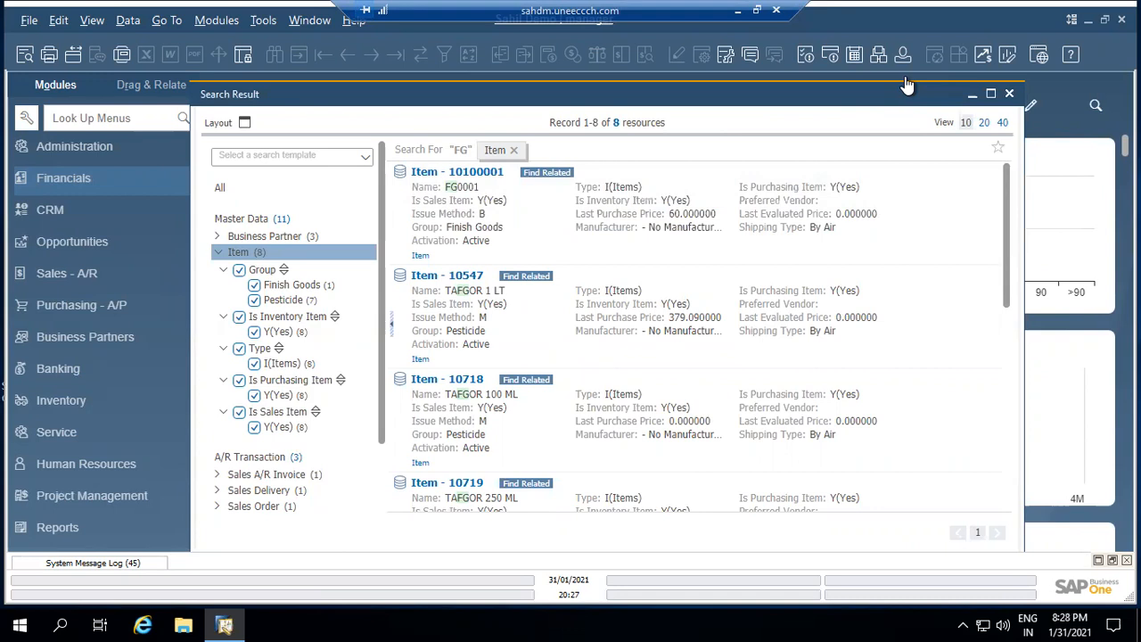
click(462, 177)
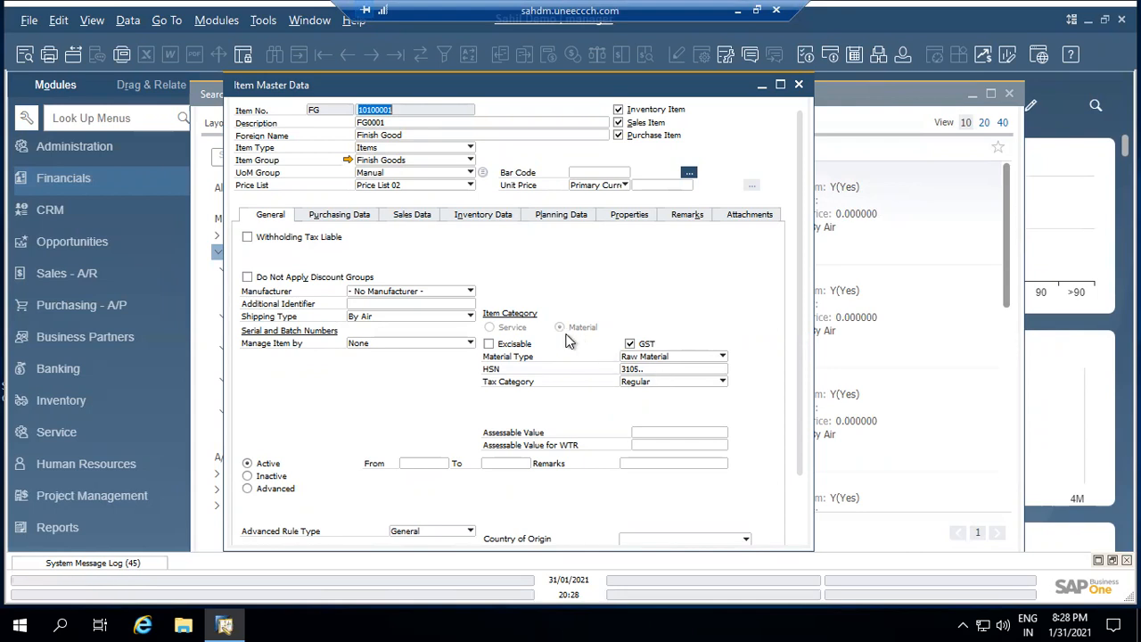
Check the item's Inventory Data valuation method, keep Moving Average, and close the item record
click(475, 216)
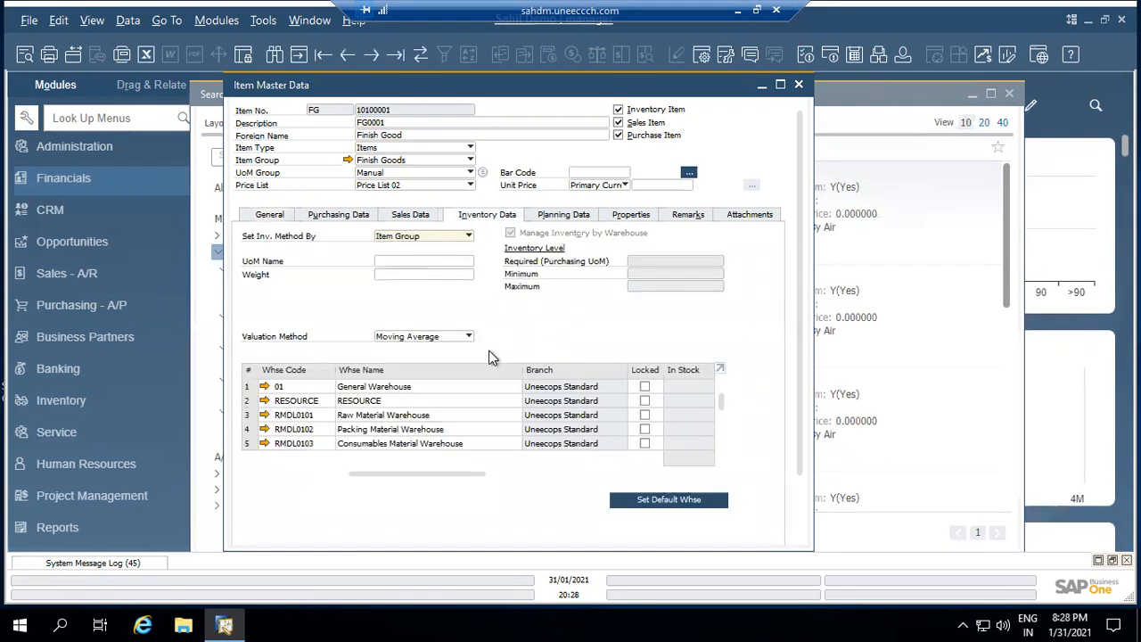
click(434, 338)
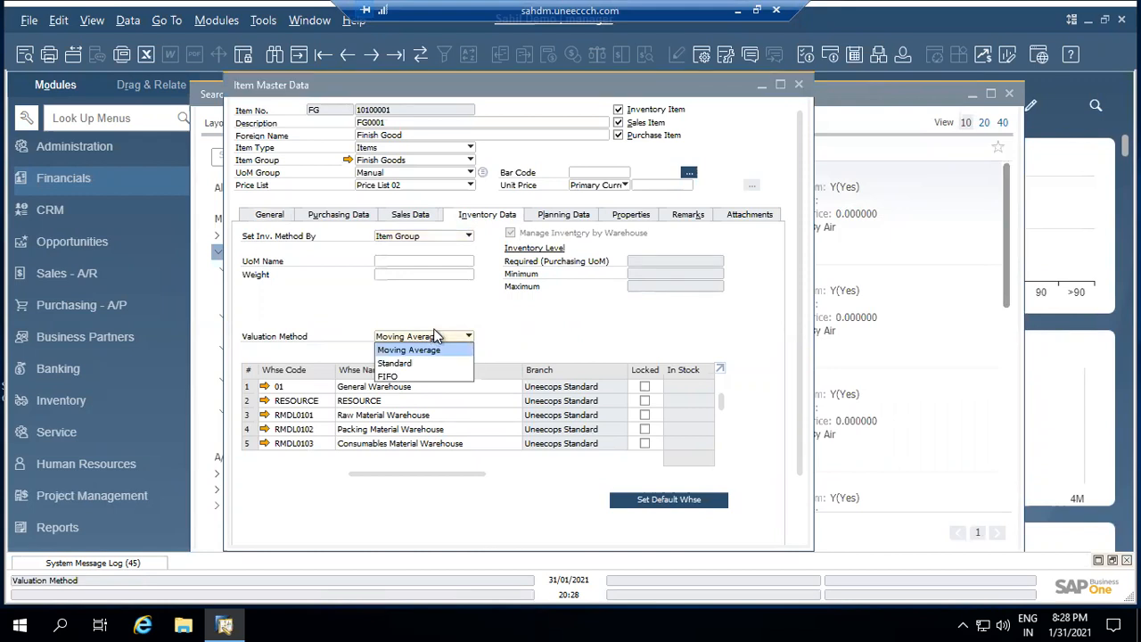
click(454, 318)
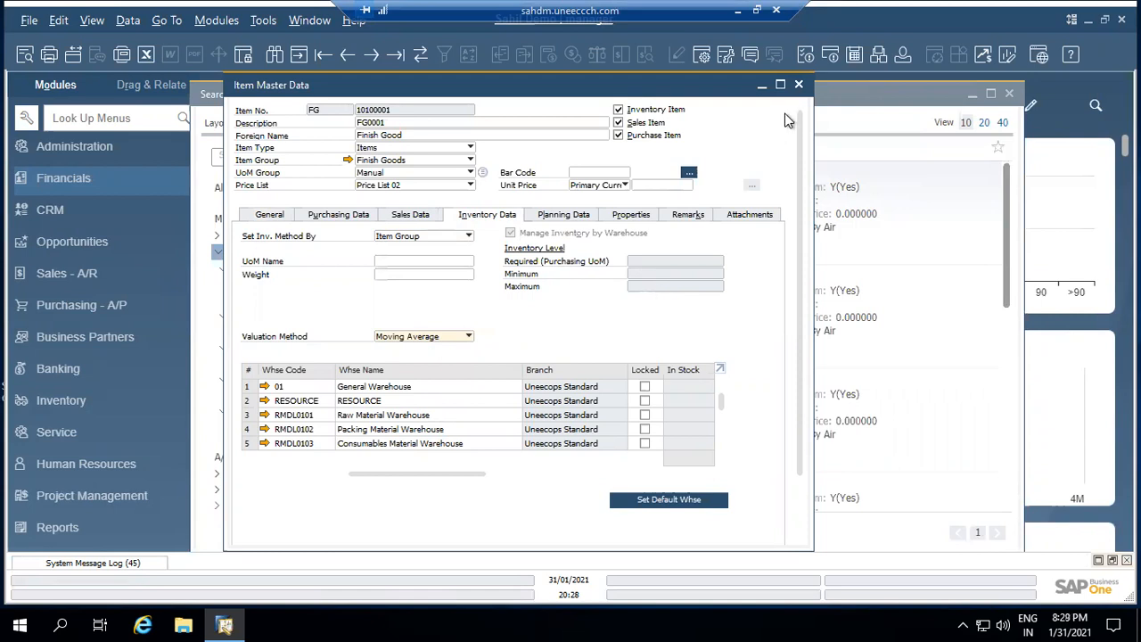
click(799, 85)
Open Business Partner Master Data and load customer Krushi Seva Kendra, Paratwada
click(1011, 94)
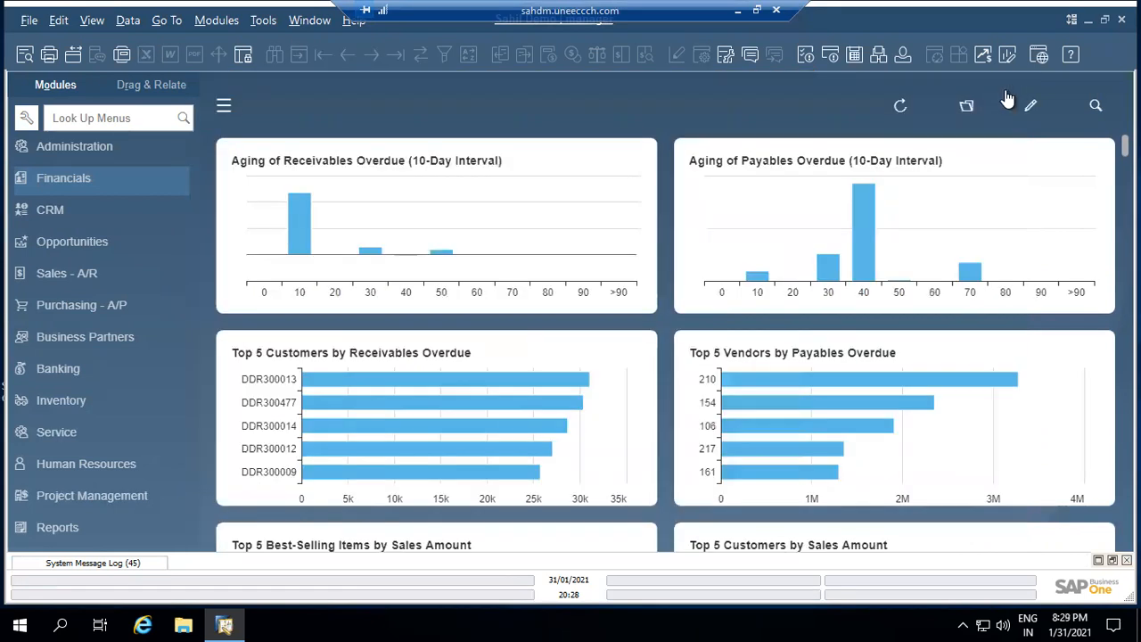
click(56, 341)
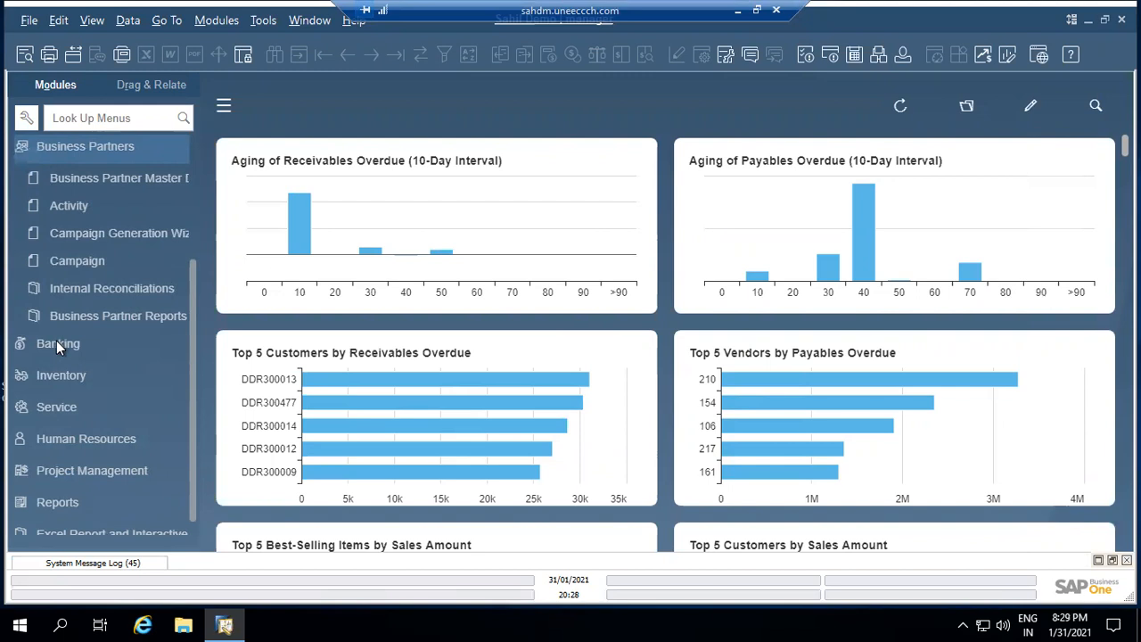
click(137, 180)
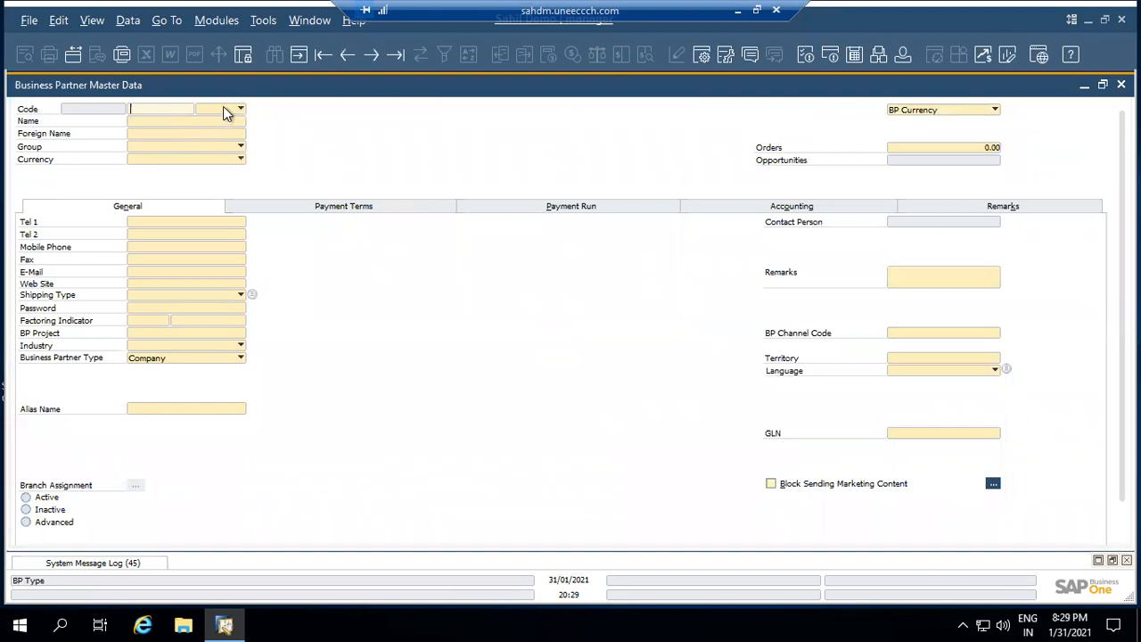
click(223, 108)
click(222, 123)
key(Return)
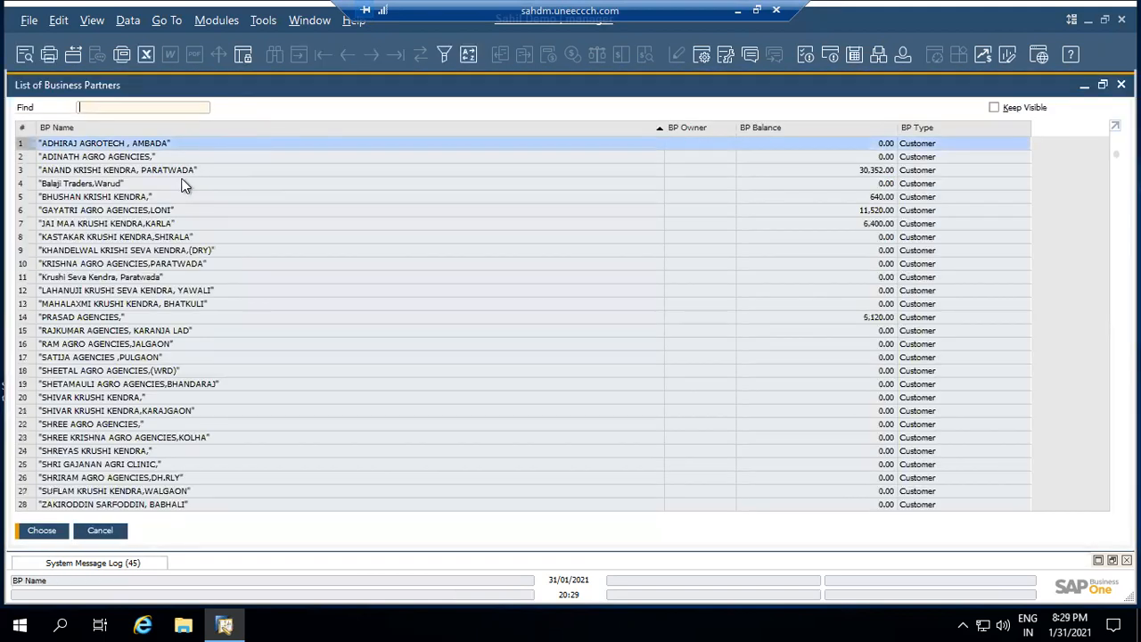
click(134, 278)
double_click(135, 279)
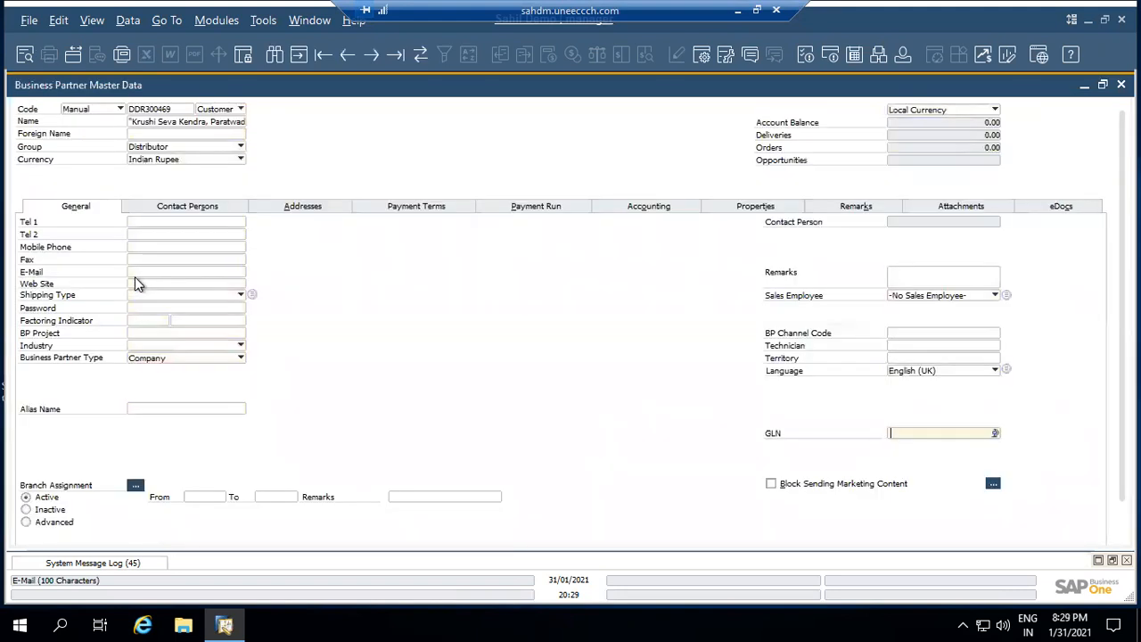
Search customers again and open the row 3 customer with the 30,352.00 balance
key(ctrl+f)
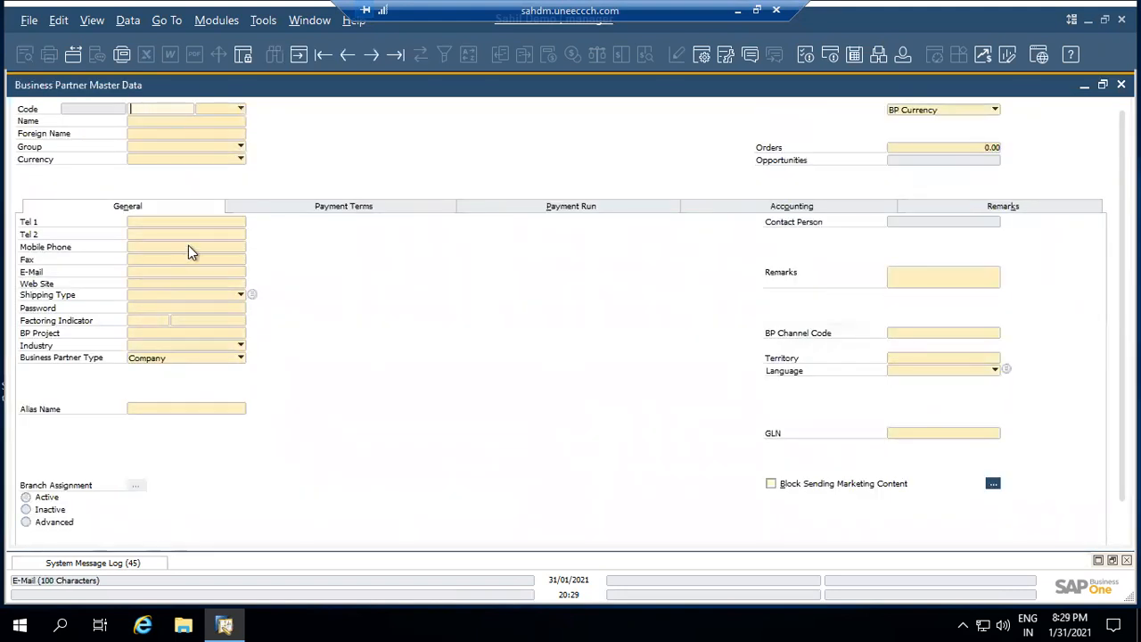
click(226, 111)
click(223, 115)
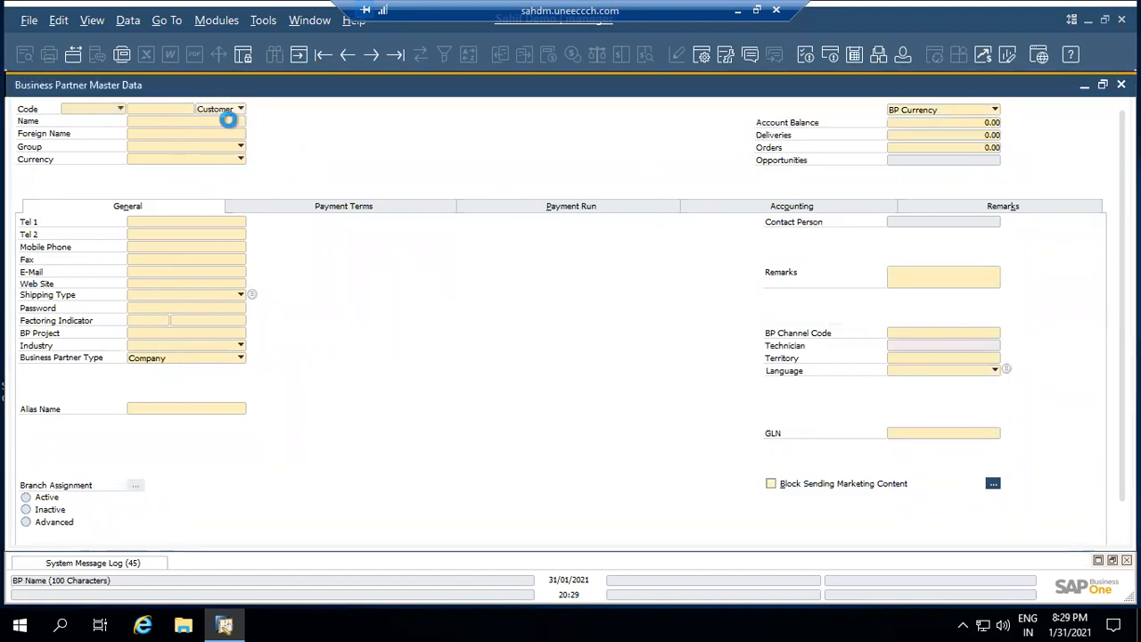
click(796, 169)
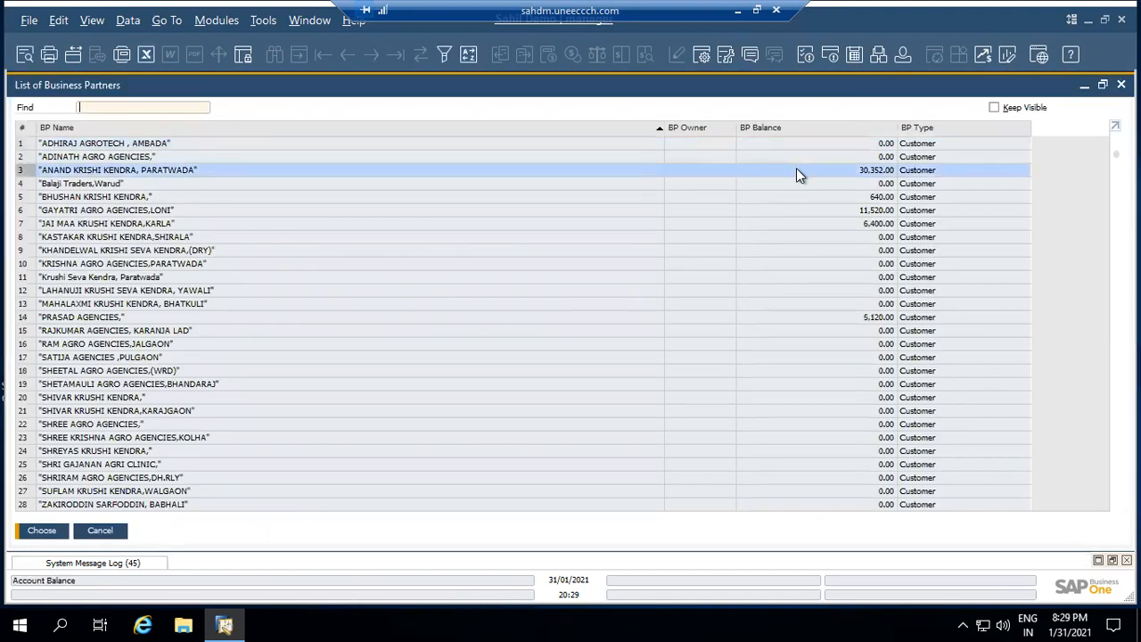
double_click(796, 169)
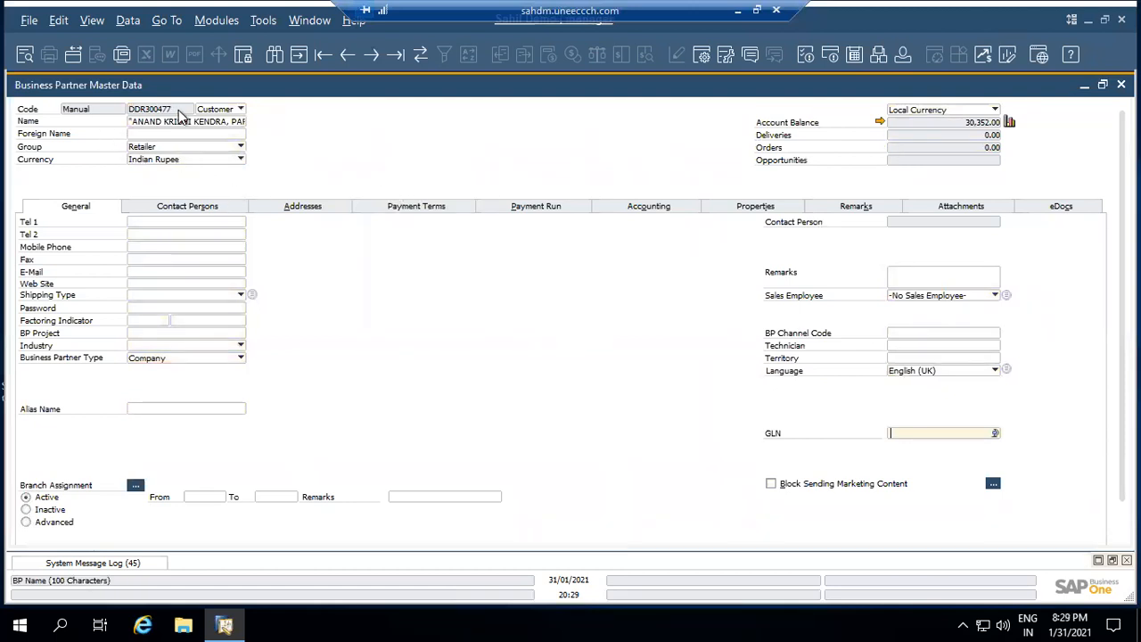
click(173, 148)
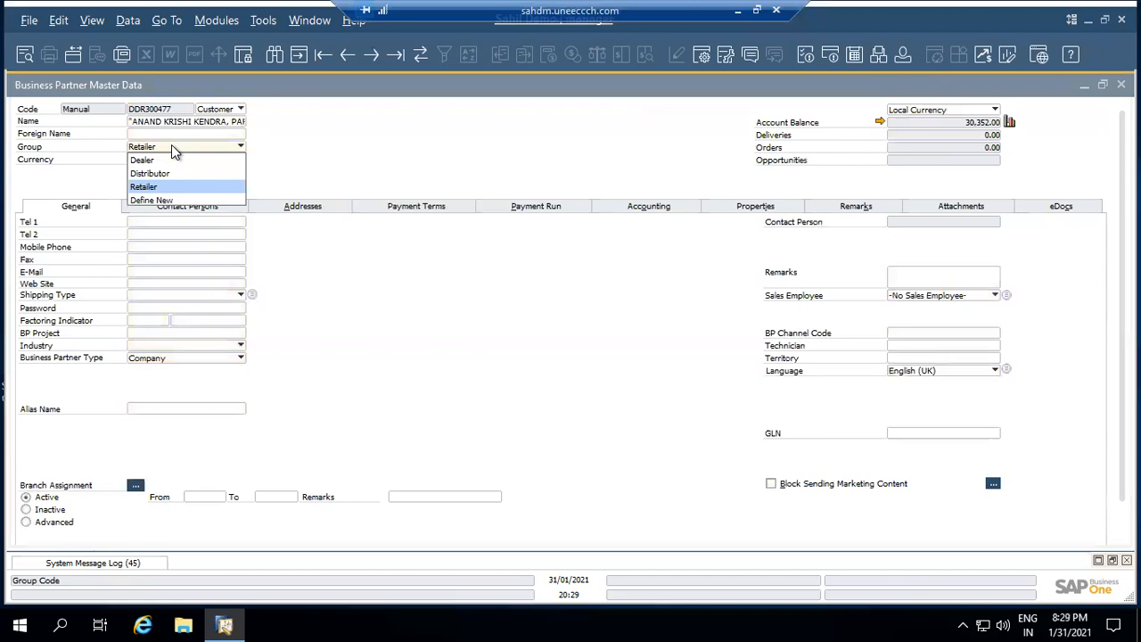
click(171, 144)
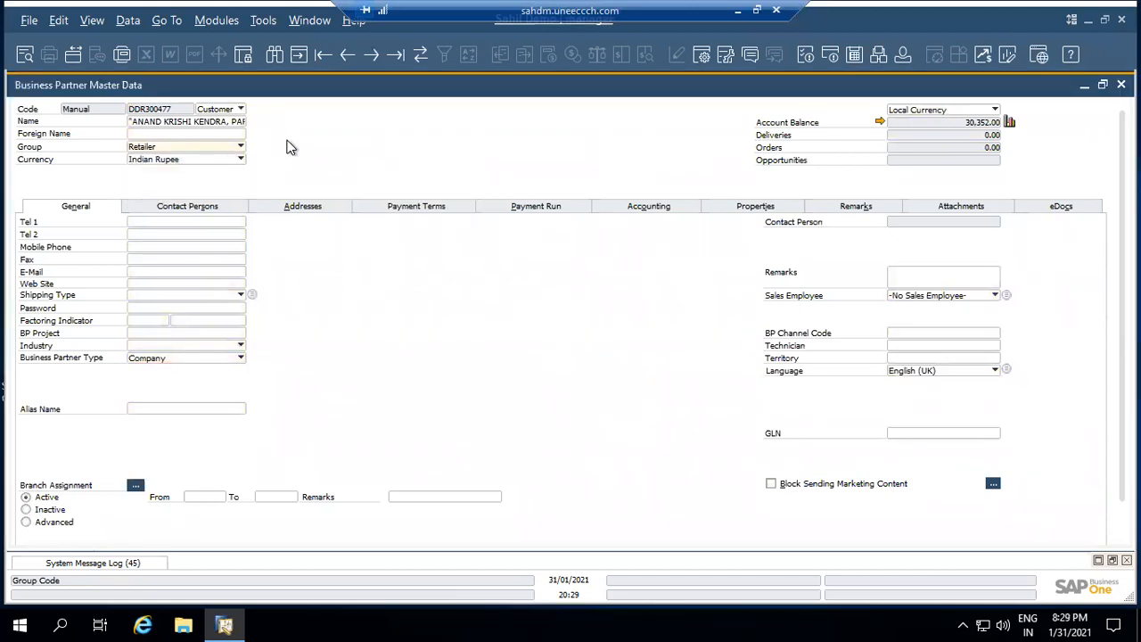
click(242, 158)
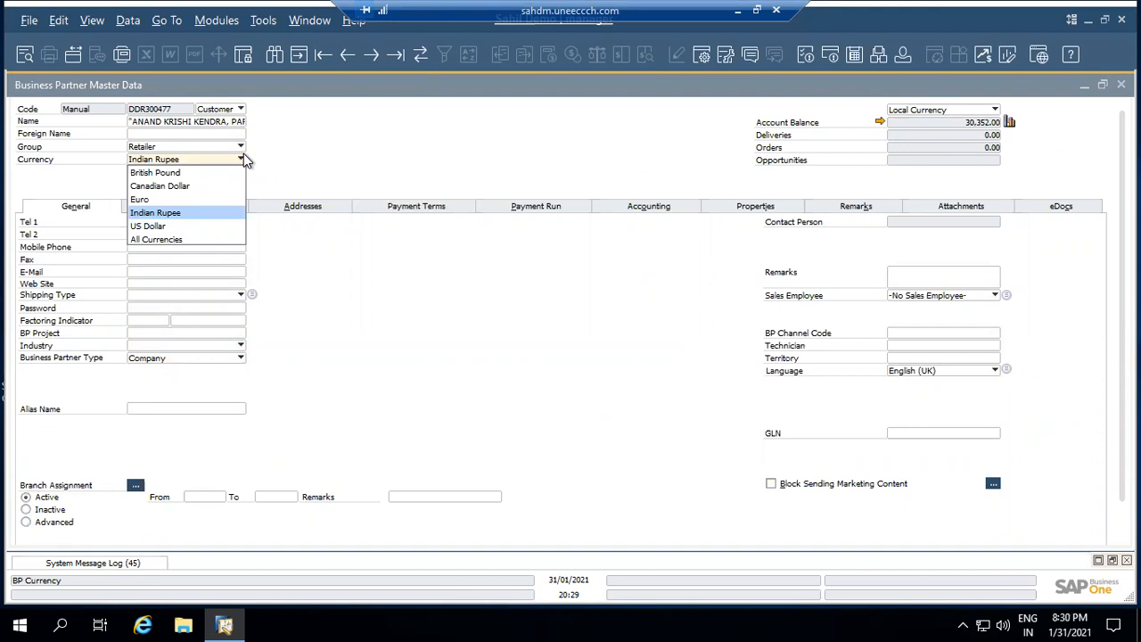
click(324, 143)
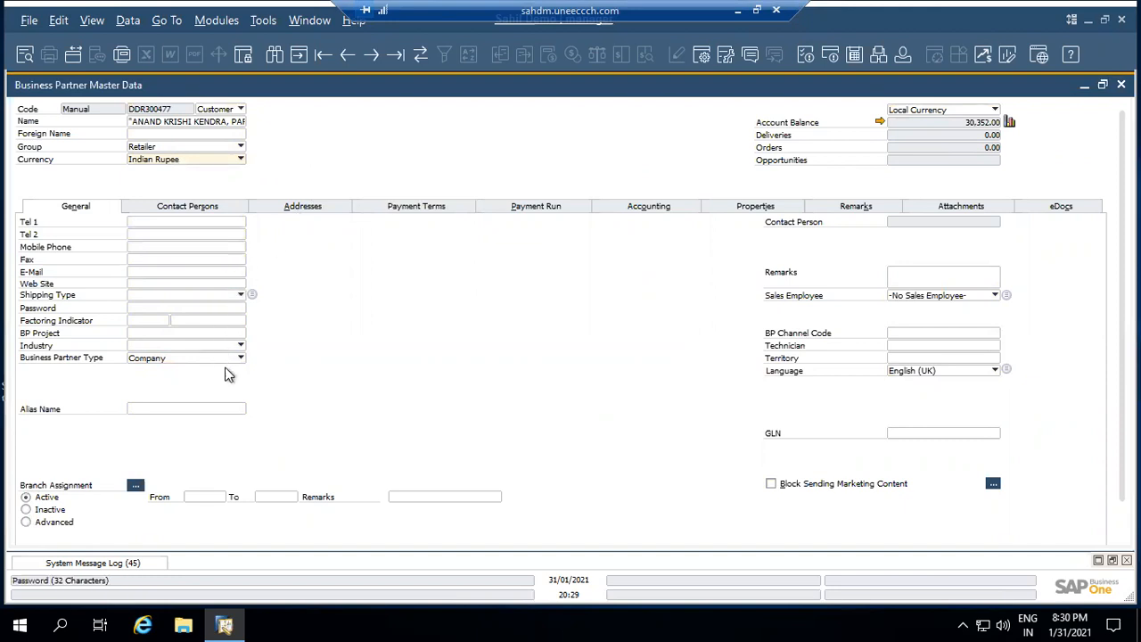
Show the customer's Addresses tab and scroll the Amravati ship-to details down to GSTIN and GST Type
click(240, 208)
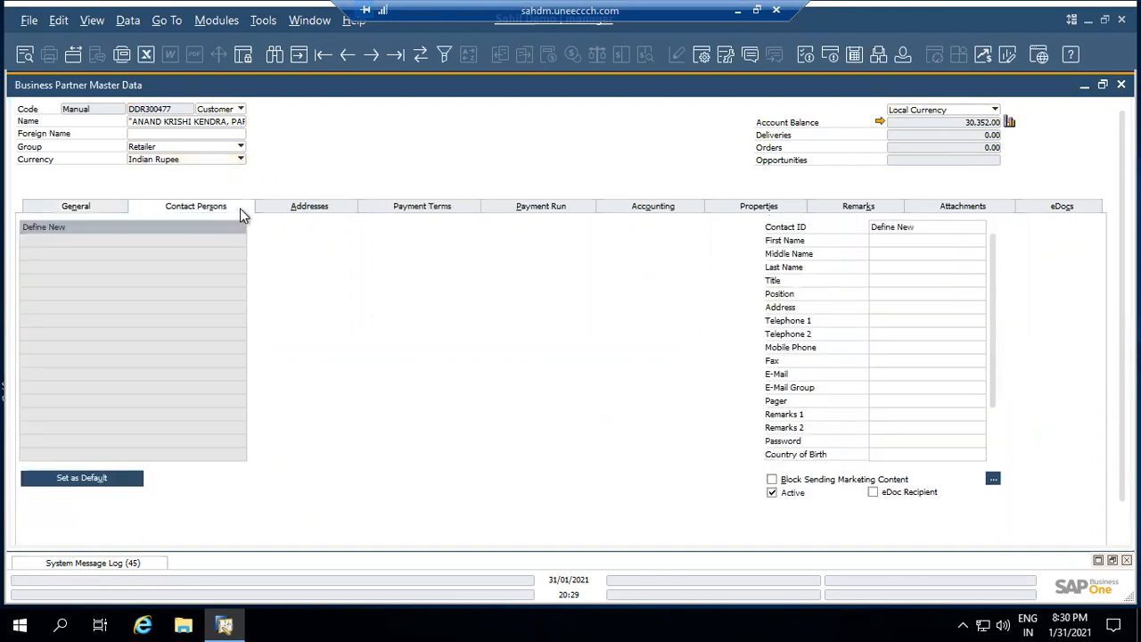
click(290, 206)
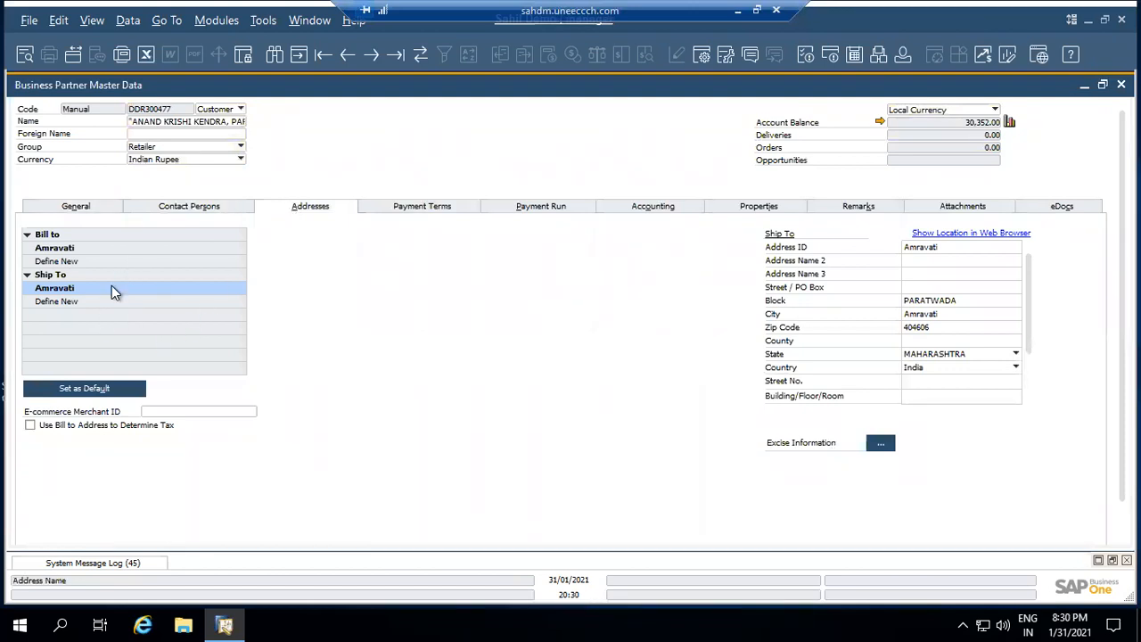
scroll(1023, 387, down, 1)
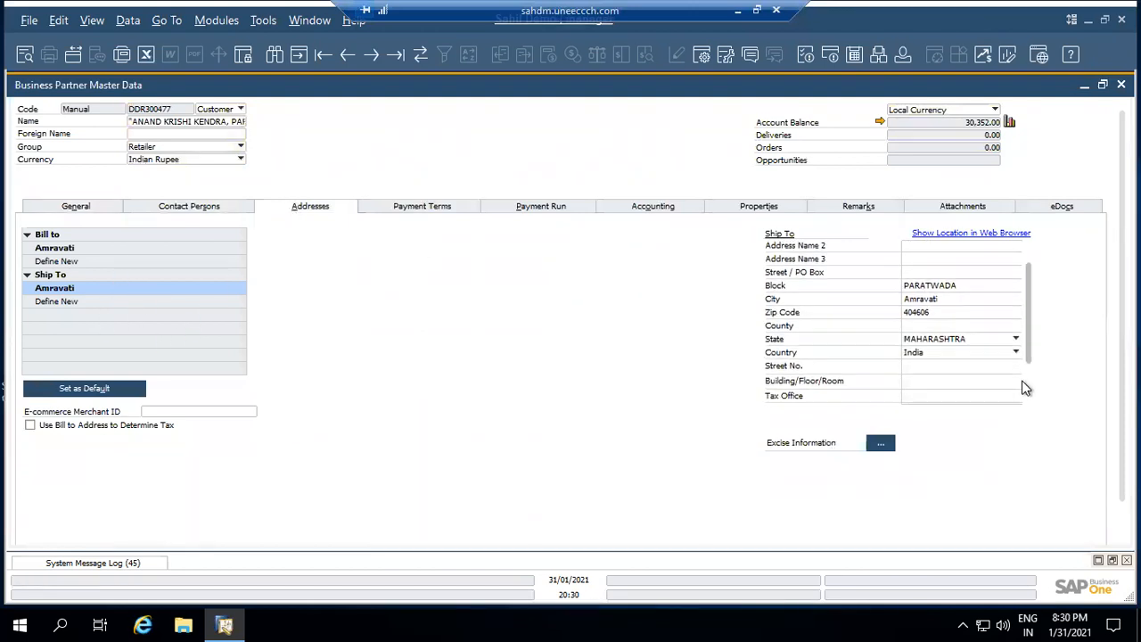
scroll(1023, 396, down, 3)
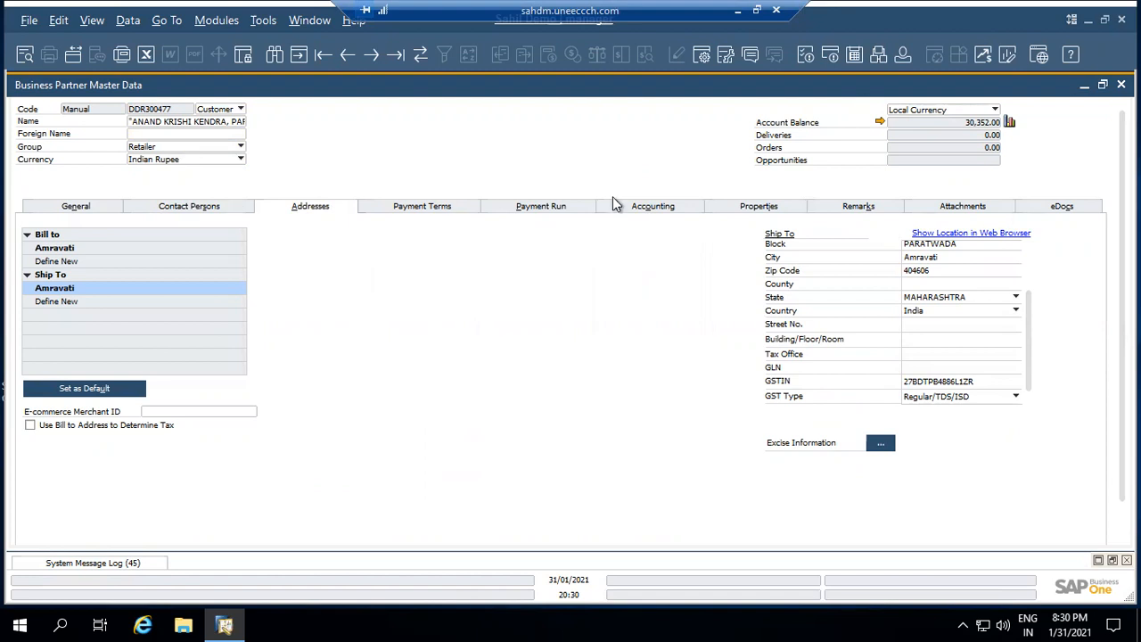
Review the customer's account balance transactions, then close that window and the customer record
click(880, 122)
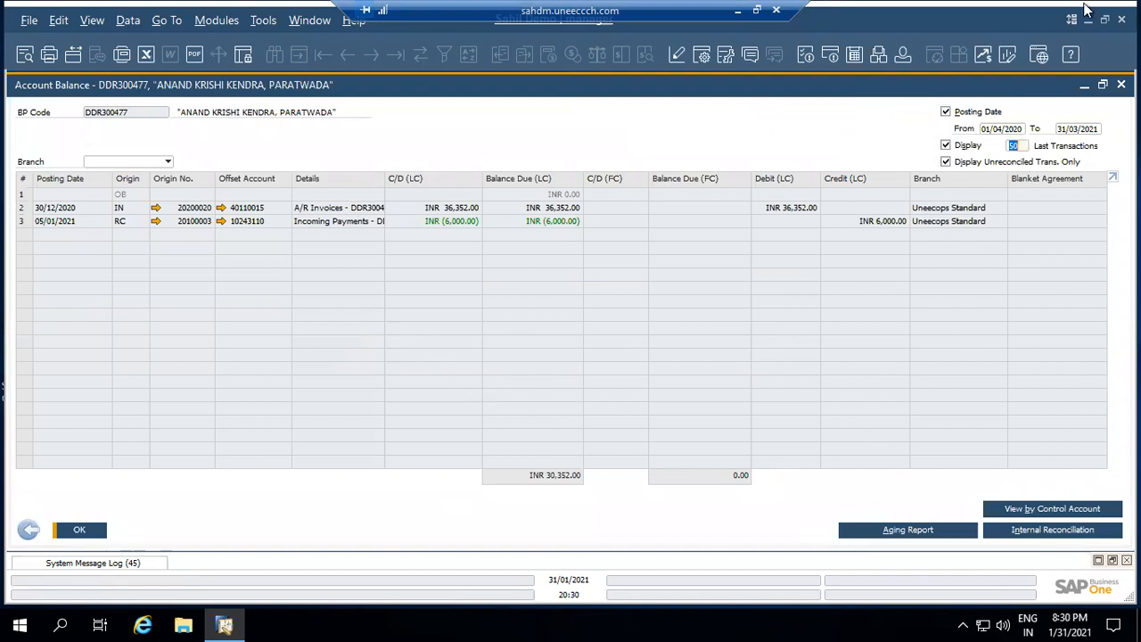
click(1122, 84)
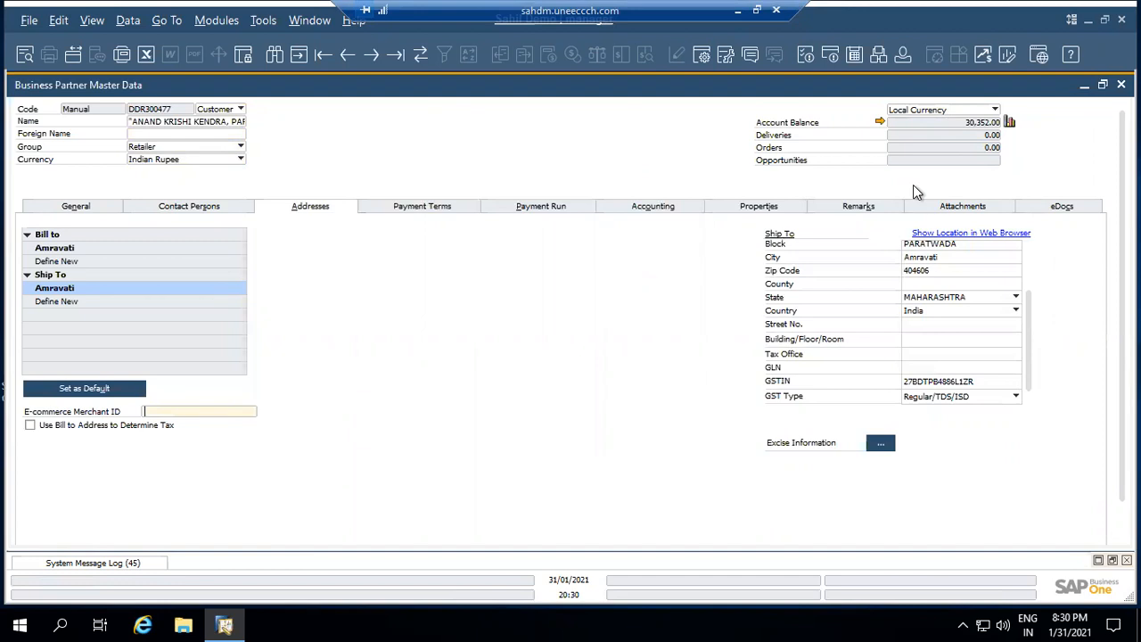
click(1122, 85)
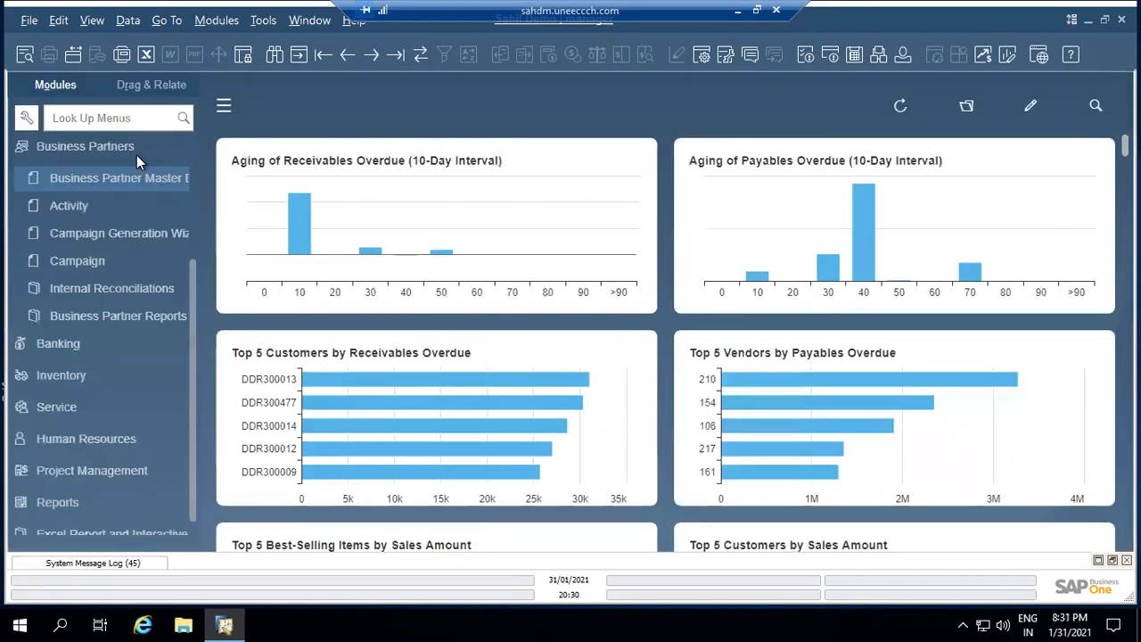
Start a blank sales order, number 20100004, from the Sales - A/R module
click(135, 153)
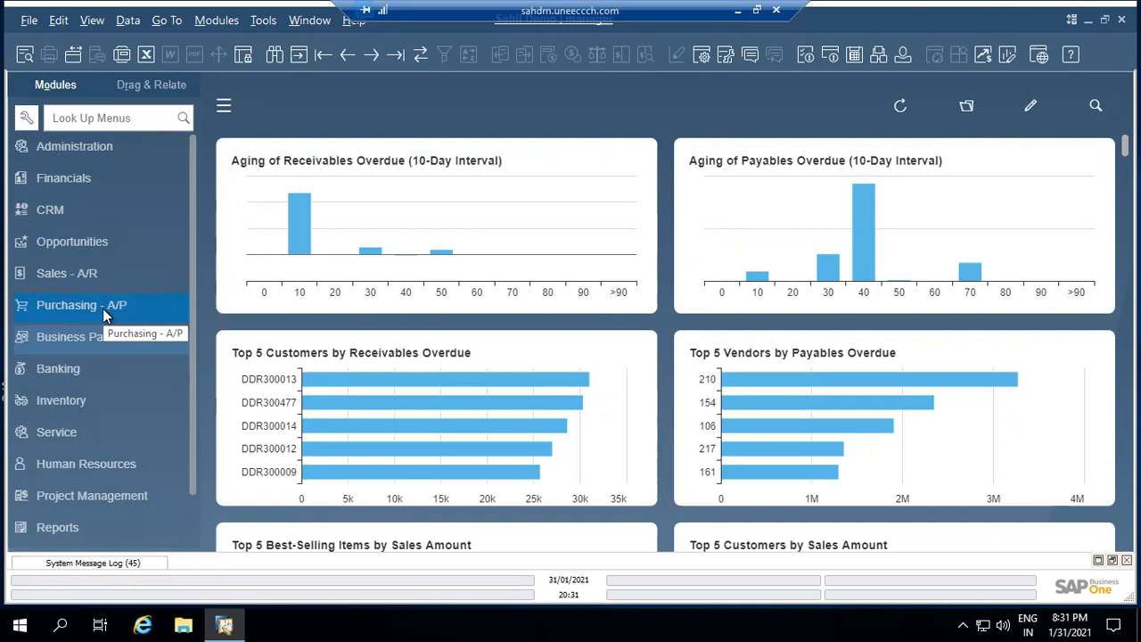
click(95, 275)
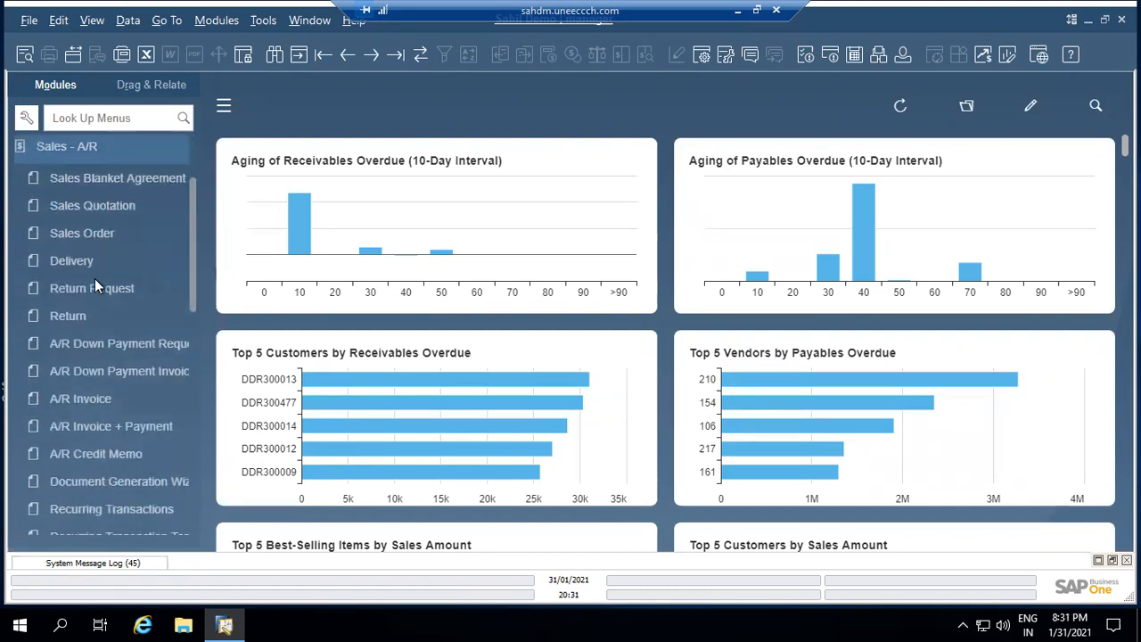
click(91, 236)
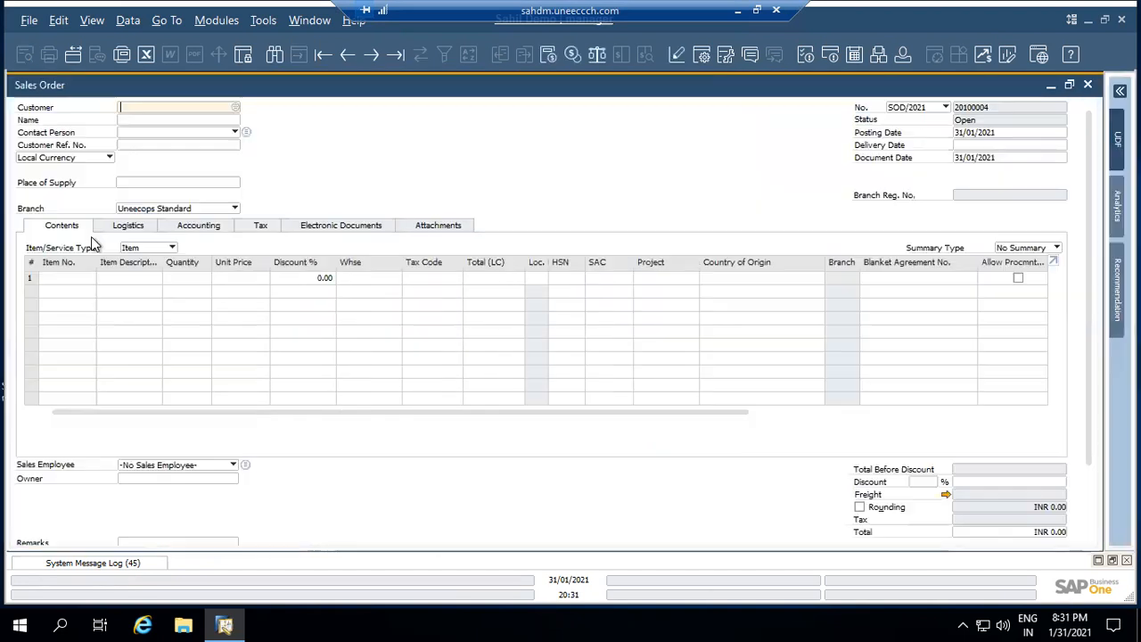
Step back to closed Sales Order 20100003 for 2 units of FG0001 at INR 100.00
key(ctrl+Left)
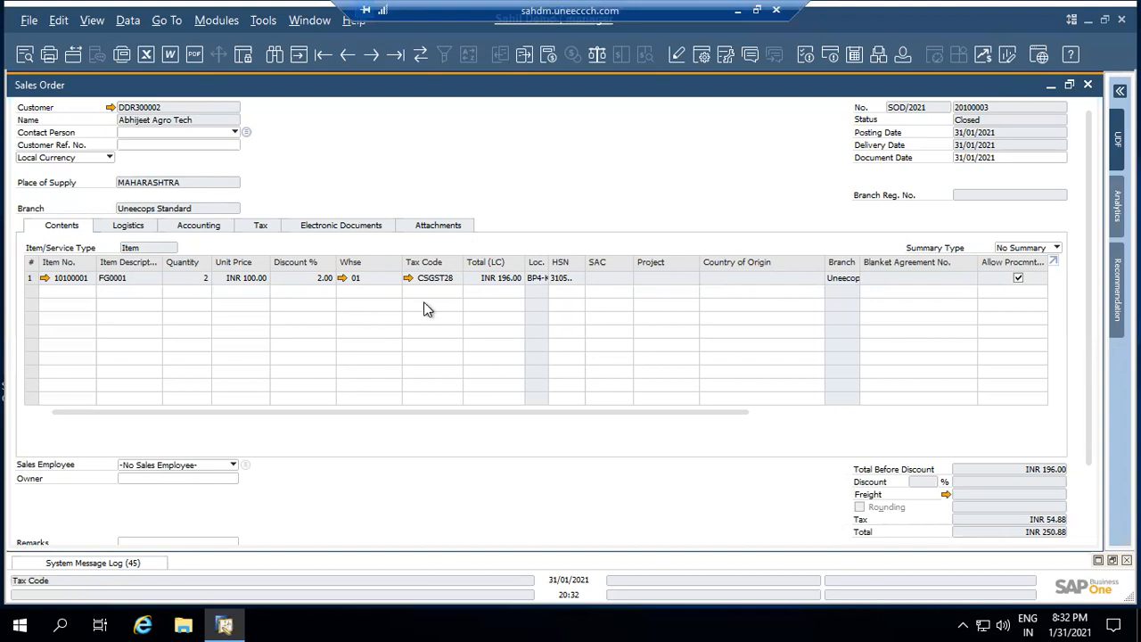
Open the sales order's Relationship Map and from it Purchase Order 20100002
right_click(410, 166)
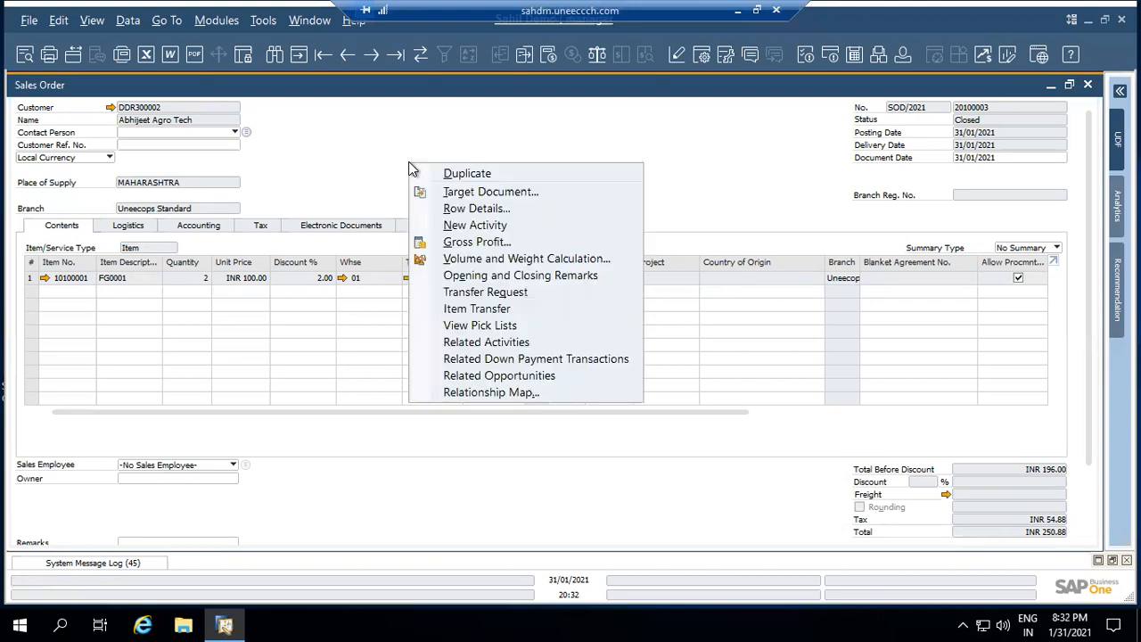
click(508, 393)
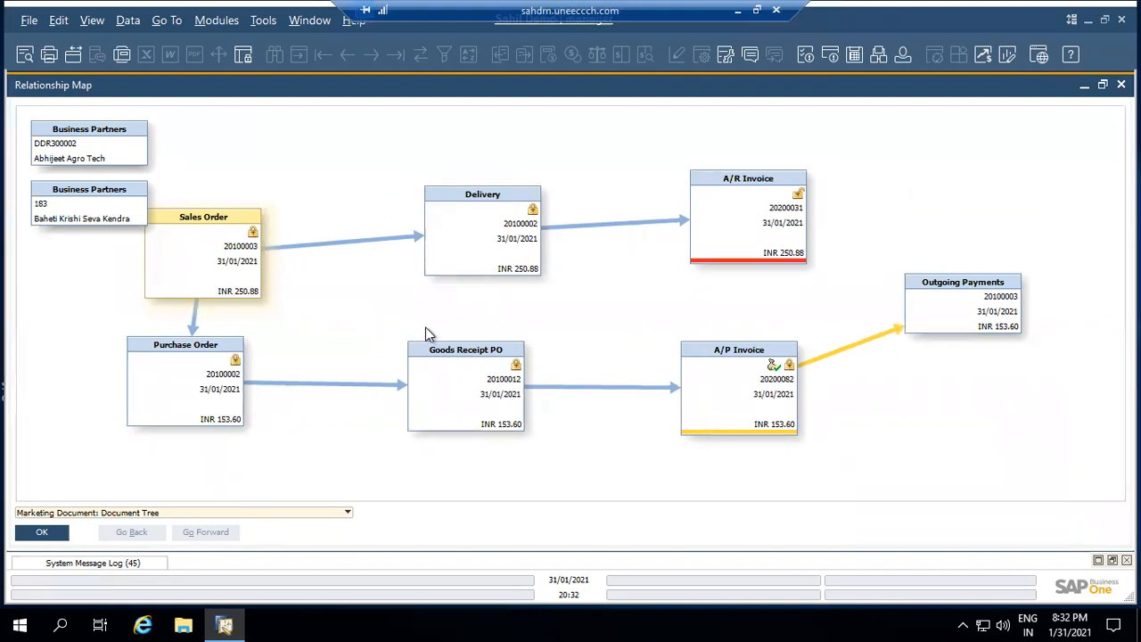
double_click(165, 393)
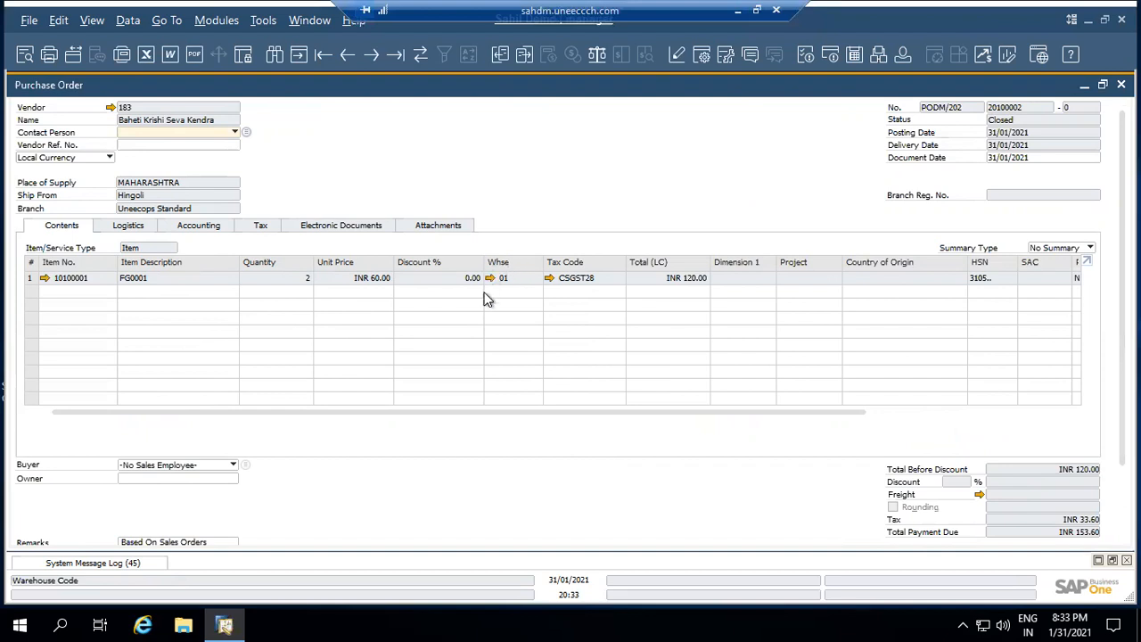
Review Purchase Order 20100002's Logistics and Contents details, then close it back to the map
click(115, 228)
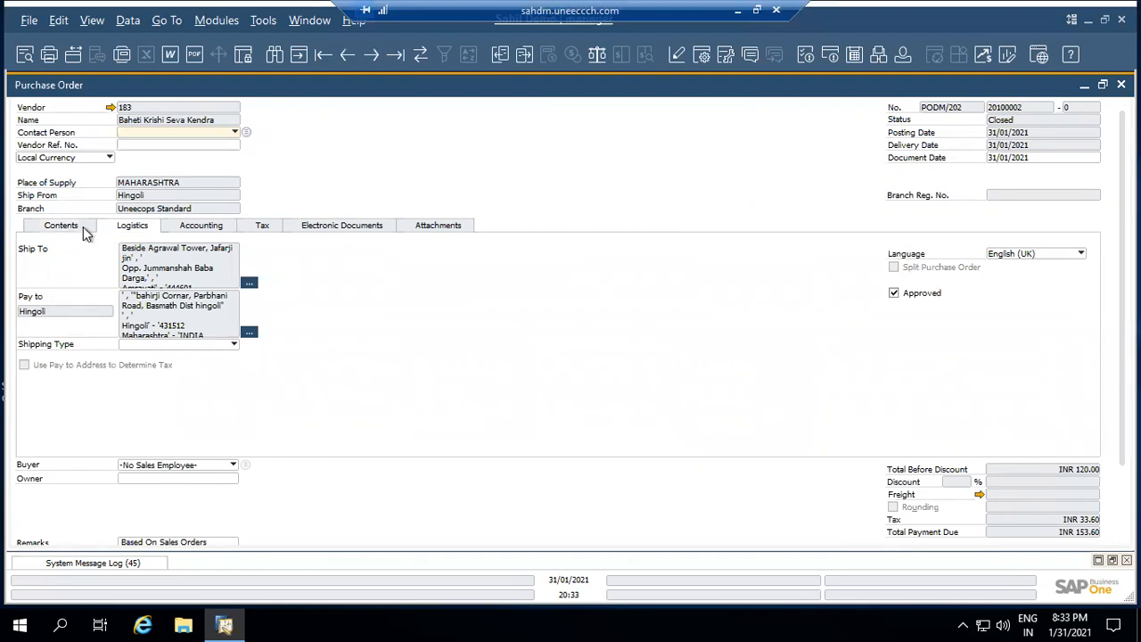
click(83, 227)
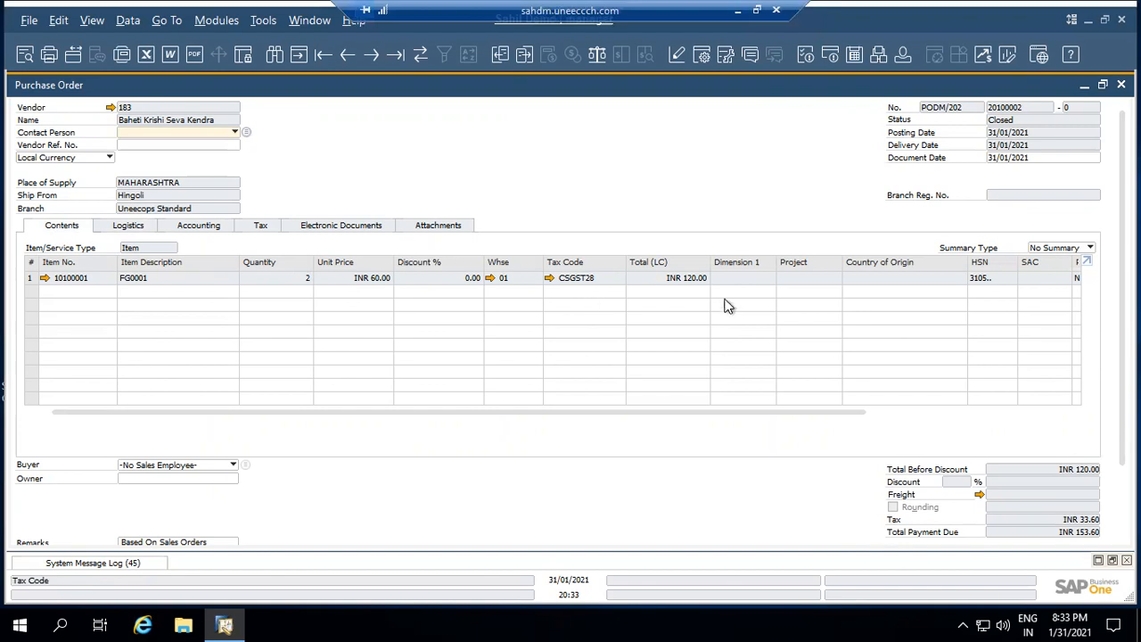
scroll(1110, 385, down, 2)
scroll(559, 318, up, 2)
click(1122, 85)
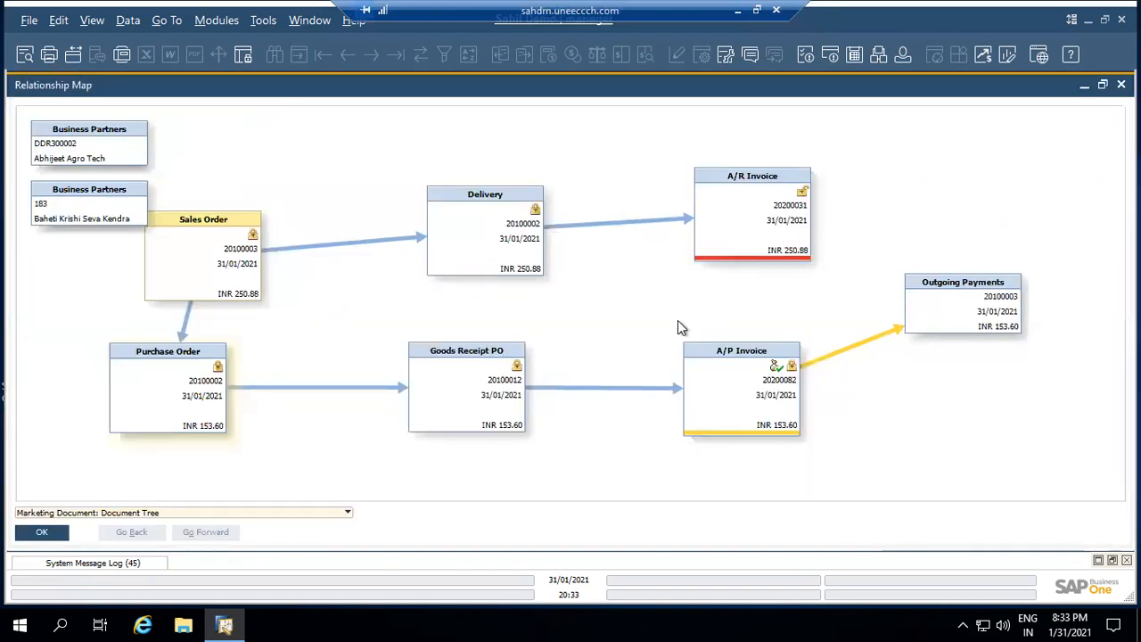
Open Goods Receipt PO 20100012, view its journal entry 145, then close both
double_click(482, 413)
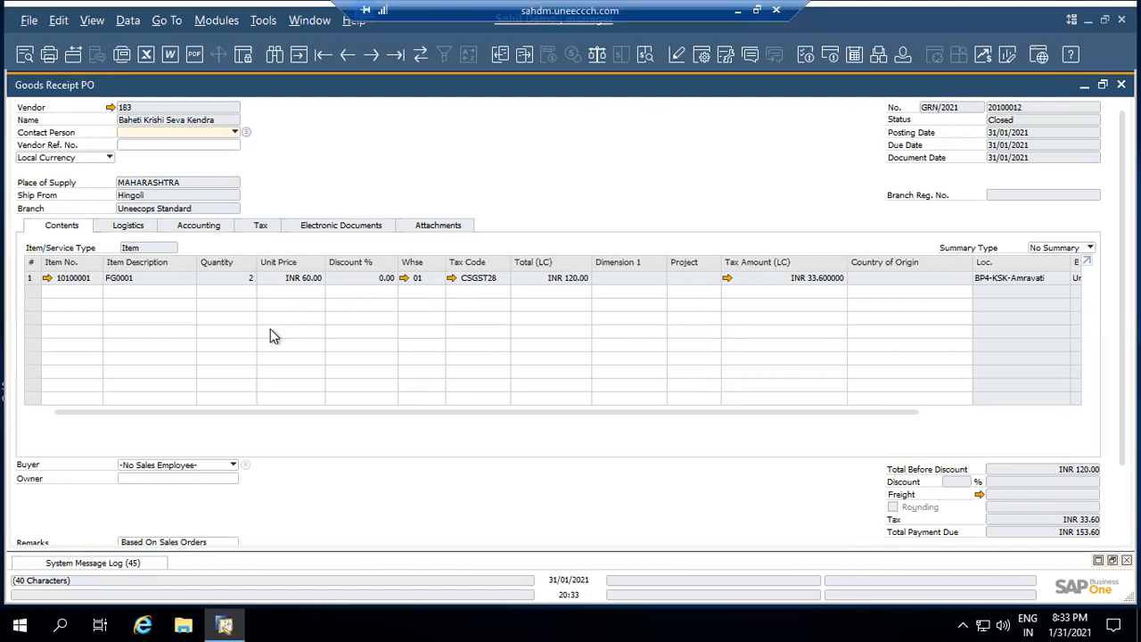
click(200, 227)
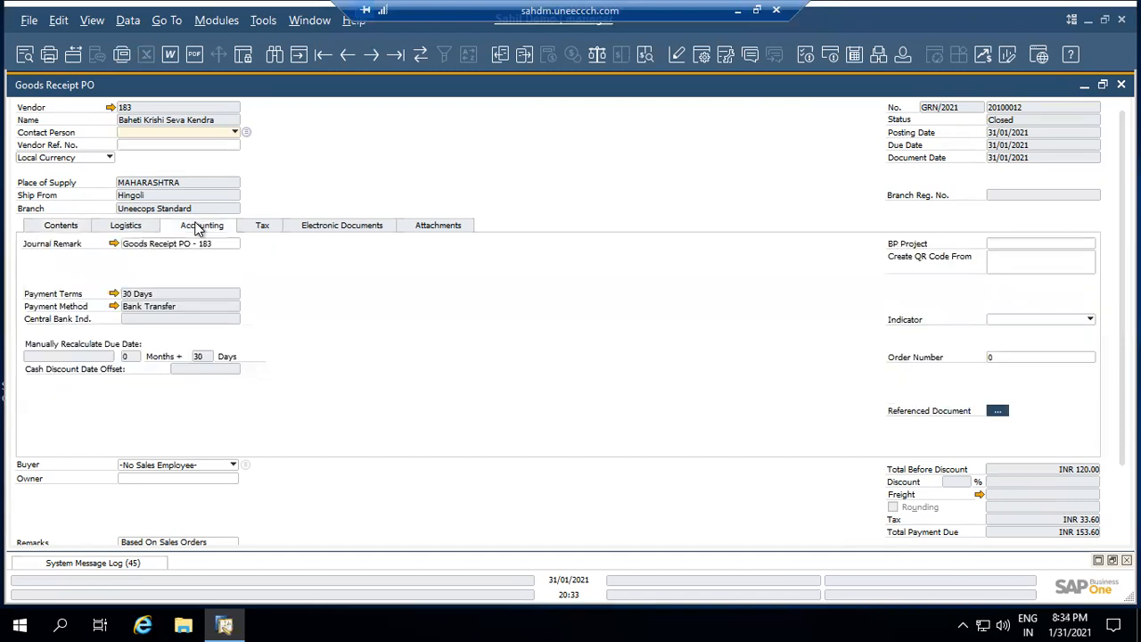
click(115, 244)
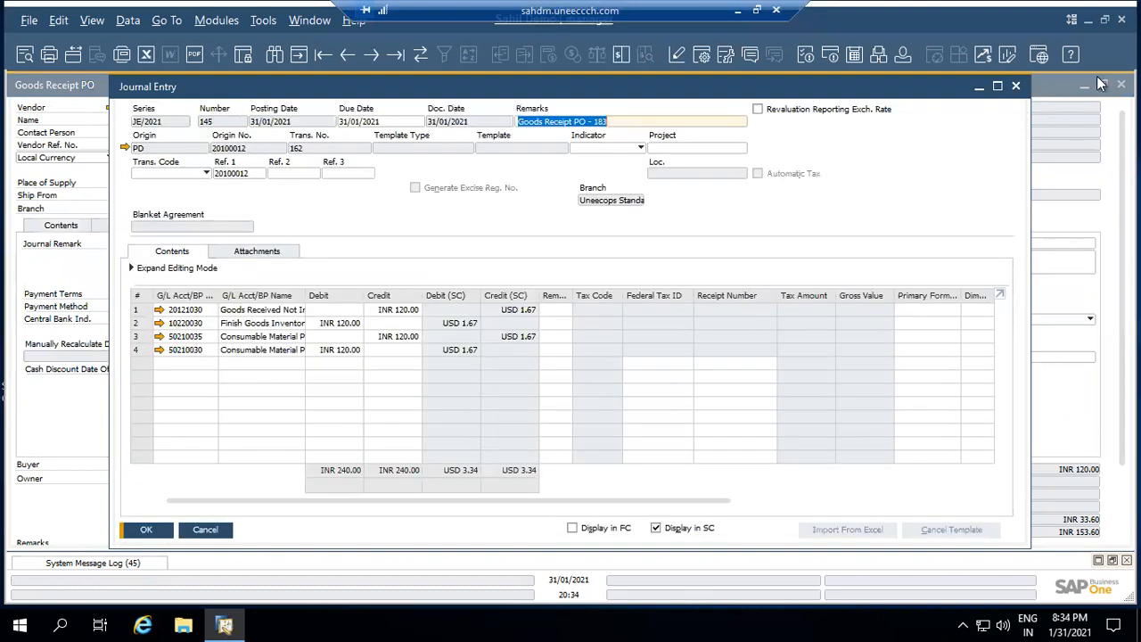
click(1018, 87)
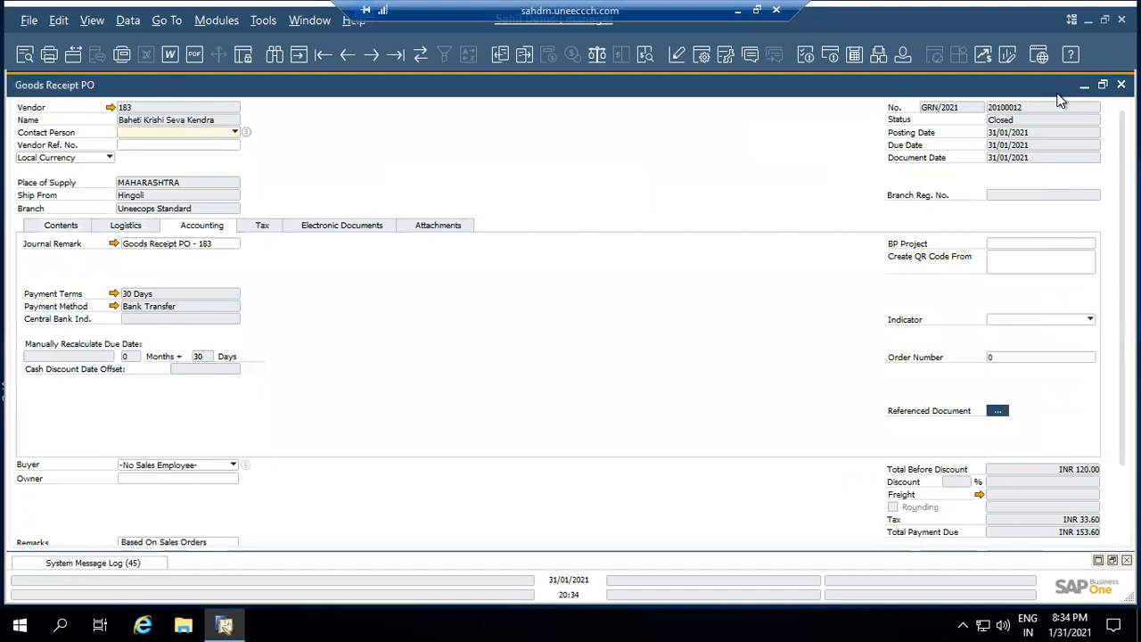
click(1121, 84)
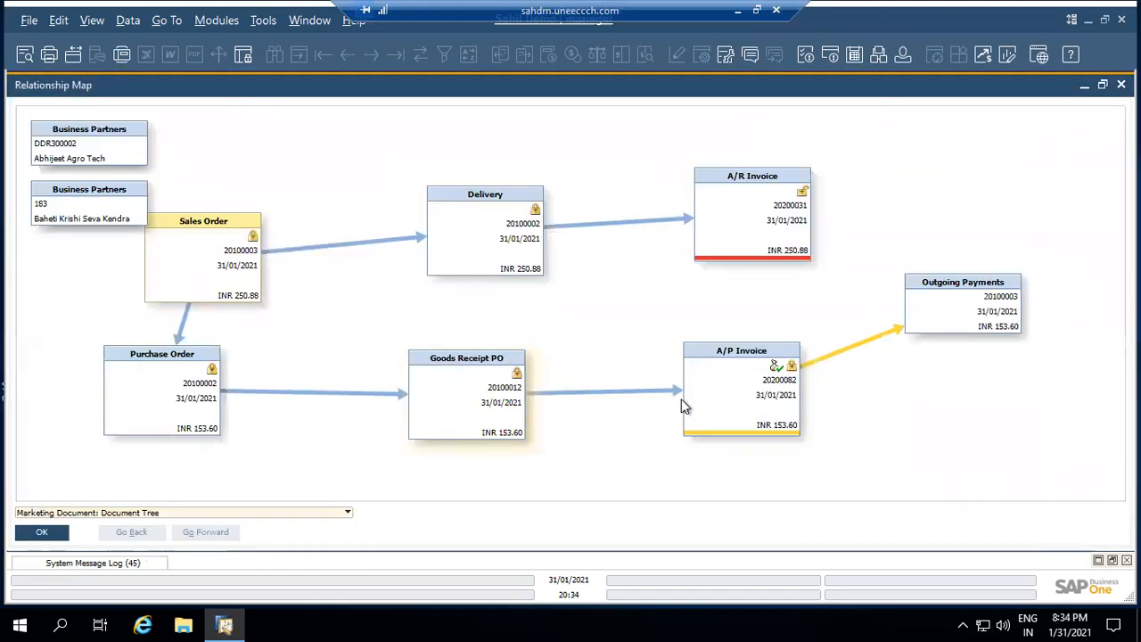
Open A/P Invoice 20200082, check its item lines and Accounting tab, then close it
double_click(736, 395)
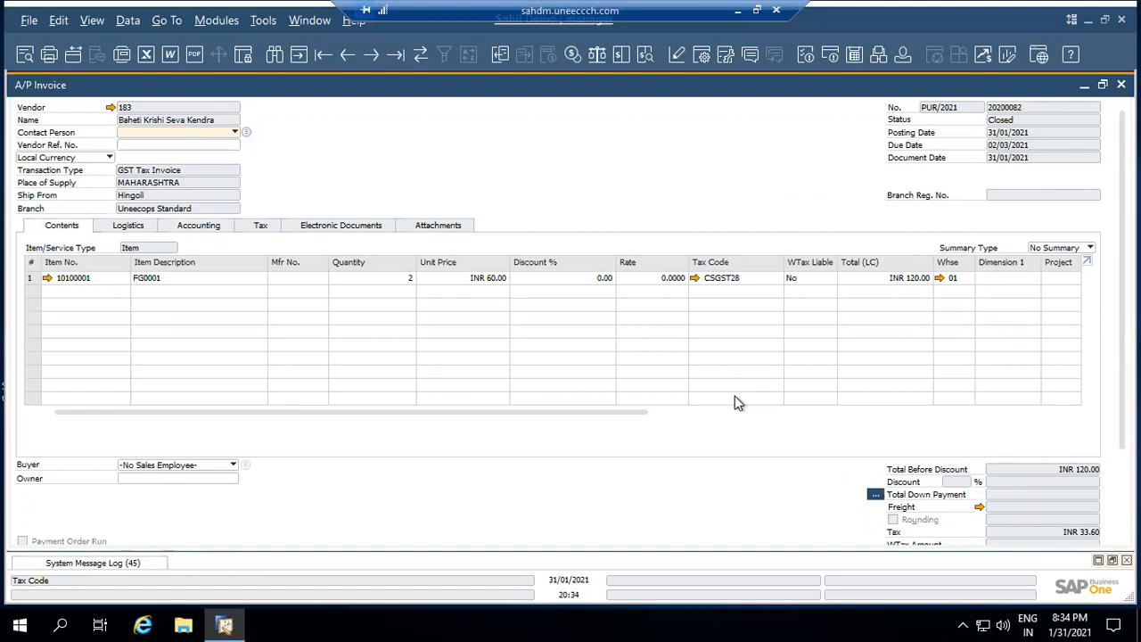
scroll(1109, 413, down, 3)
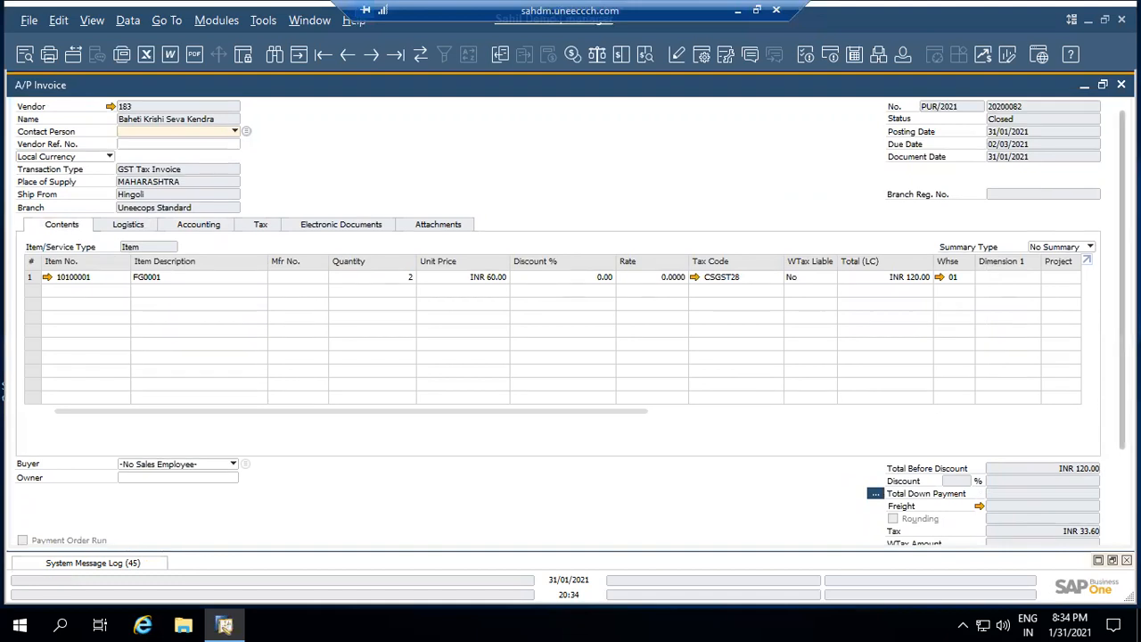
scroll(1075, 529, down, 1)
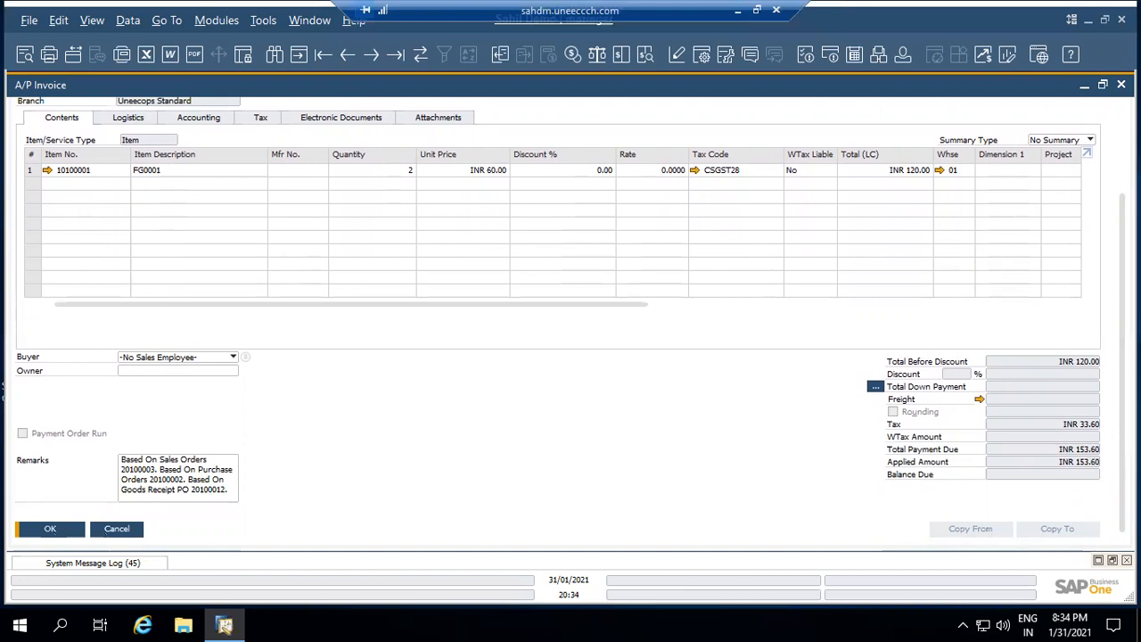
scroll(571, 321, up, 3)
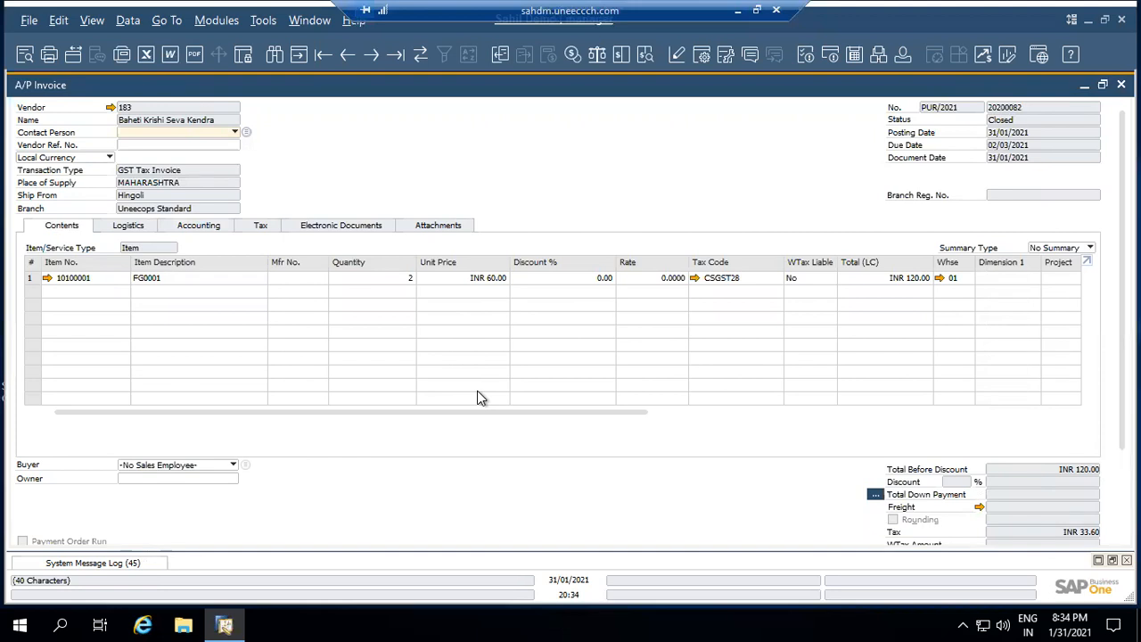
click(208, 228)
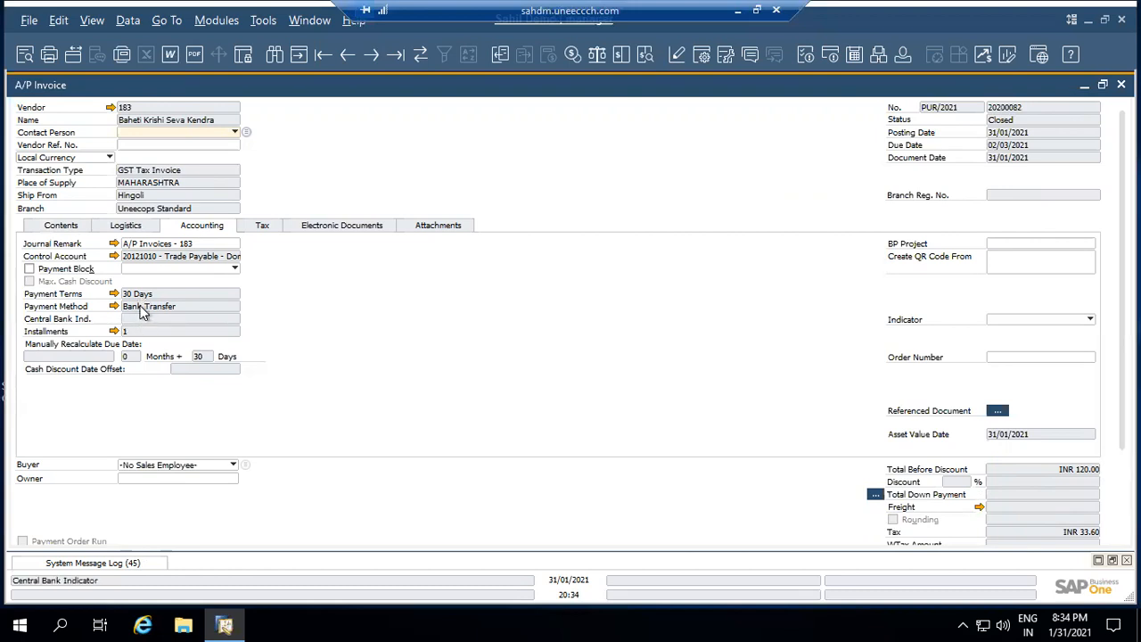
click(83, 227)
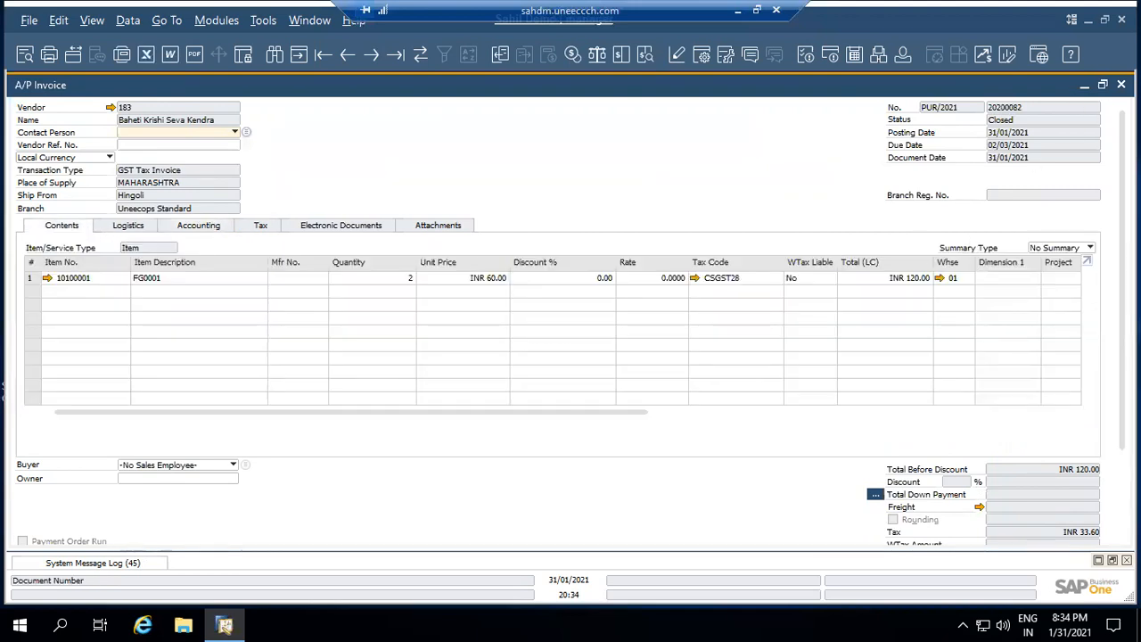
click(1122, 84)
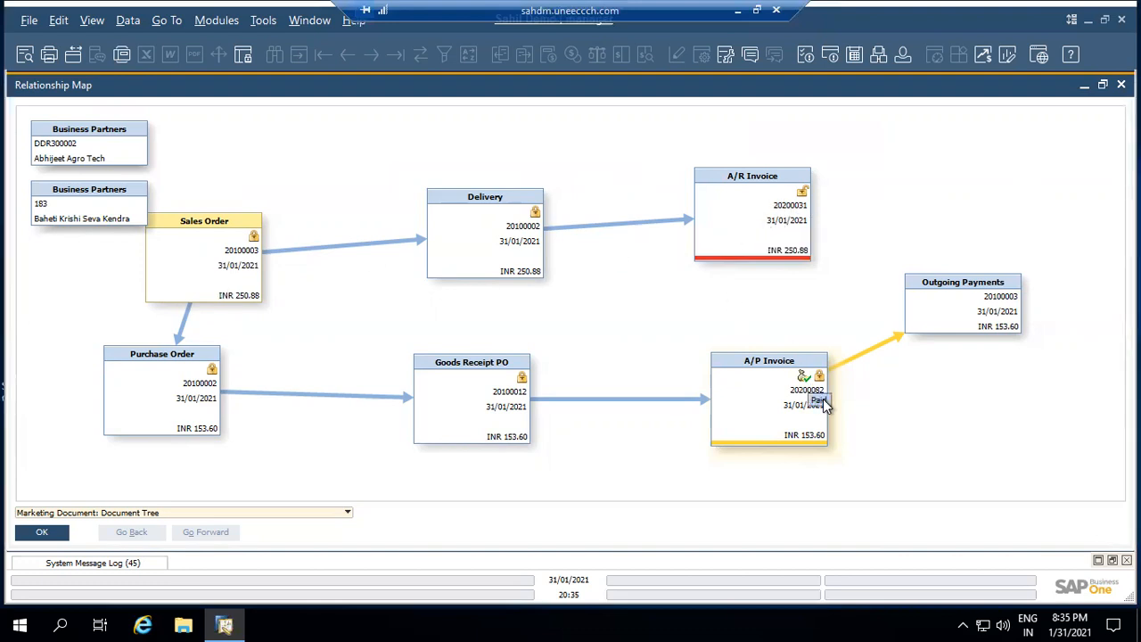
double_click(970, 312)
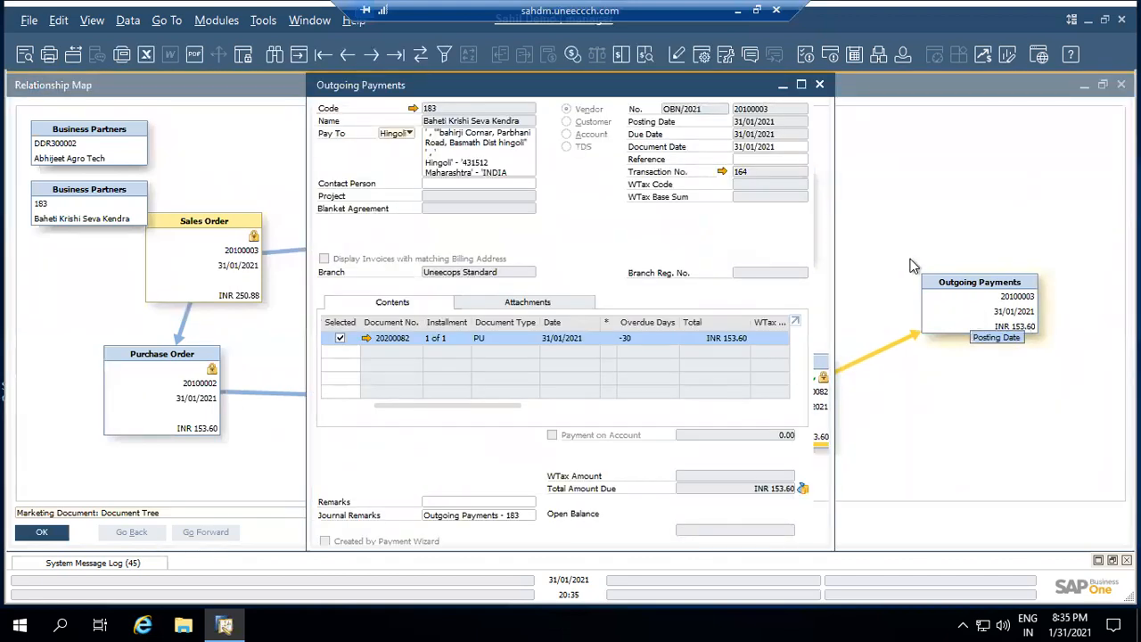
click(801, 85)
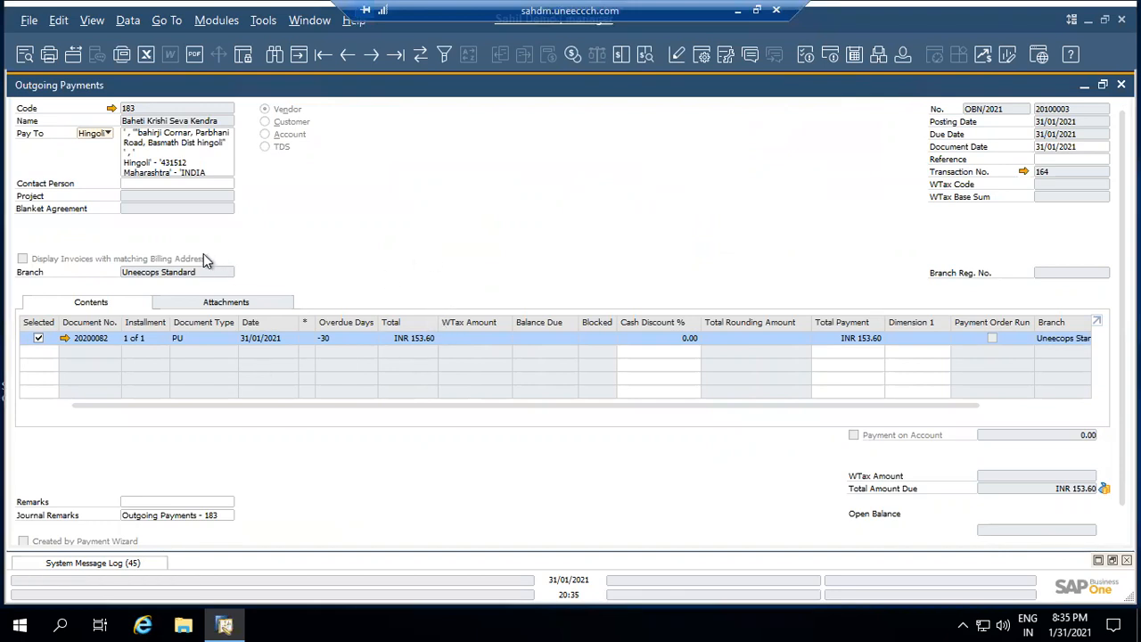
right_click(635, 209)
click(674, 253)
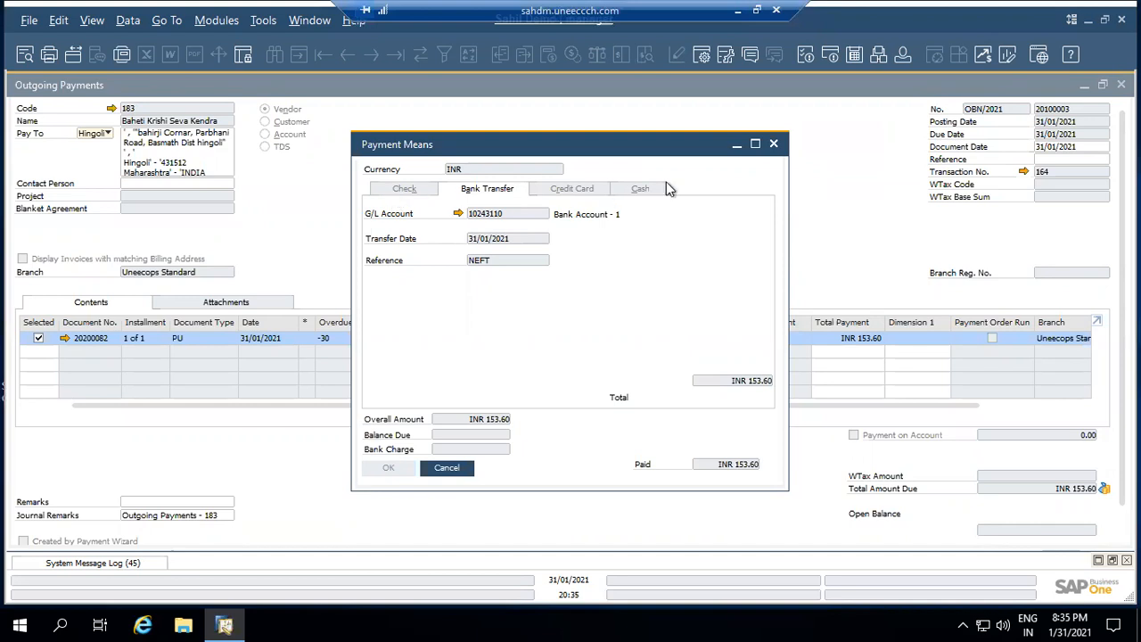
click(774, 146)
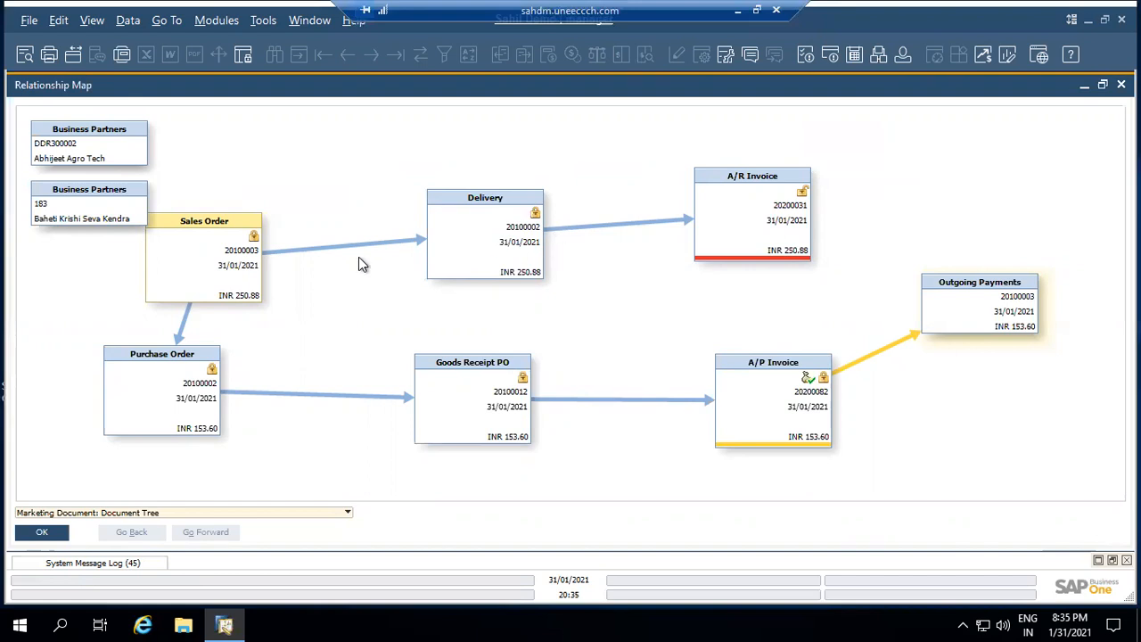
Open Sales Order 20100003 and bring up its Relationship Map
click(231, 273)
double_click(230, 279)
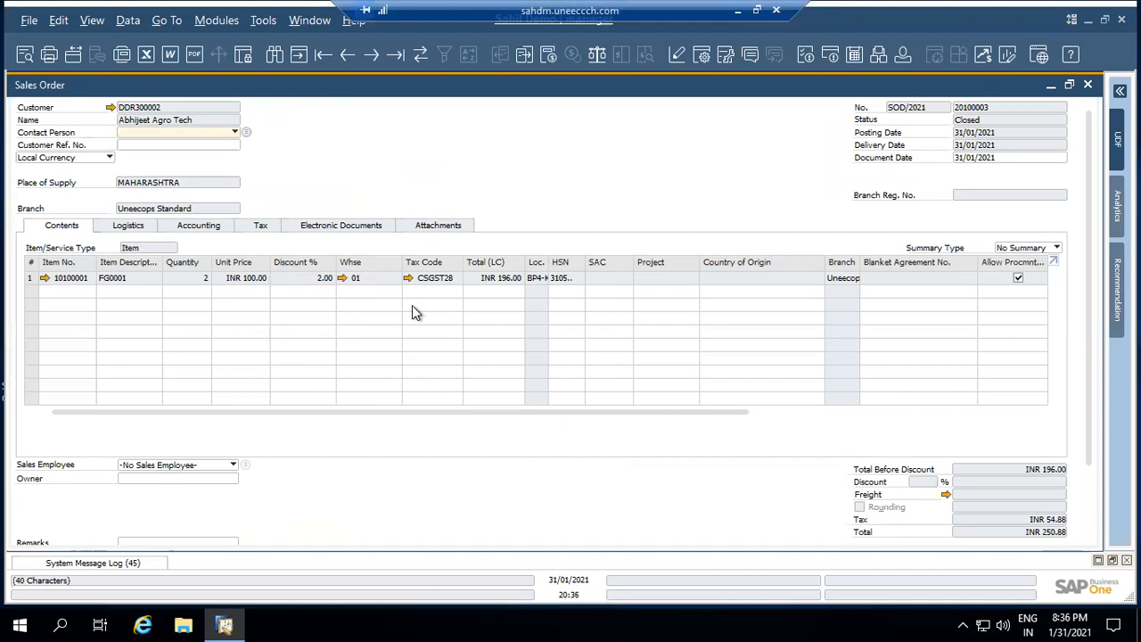
right_click(553, 172)
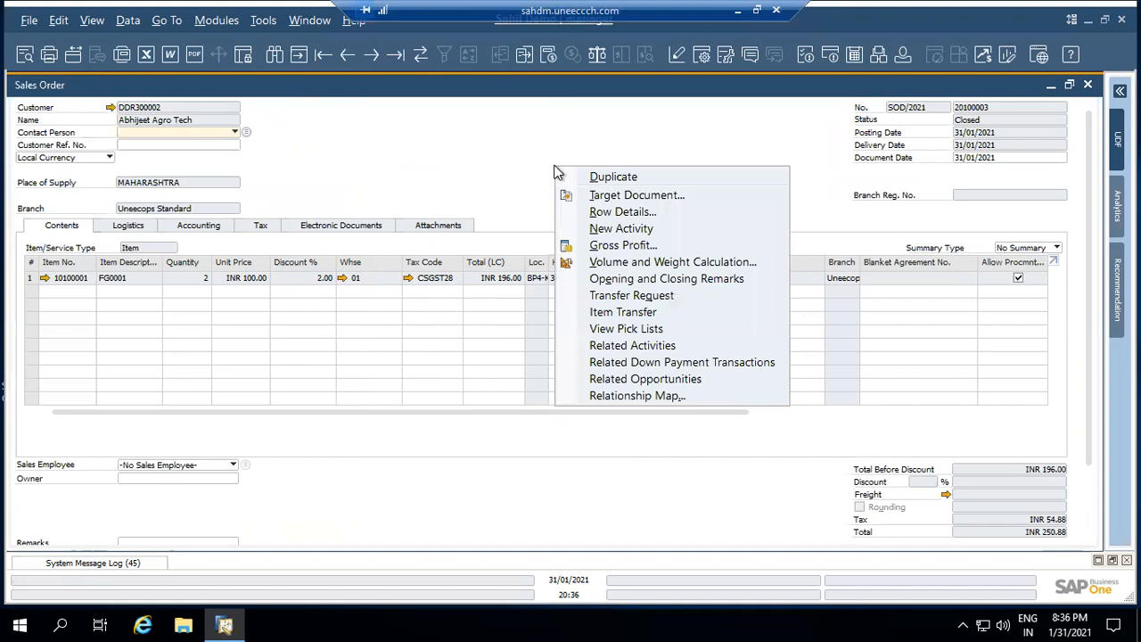
click(1091, 274)
scroll(1089, 277, down, 2)
scroll(1075, 409, down, 1)
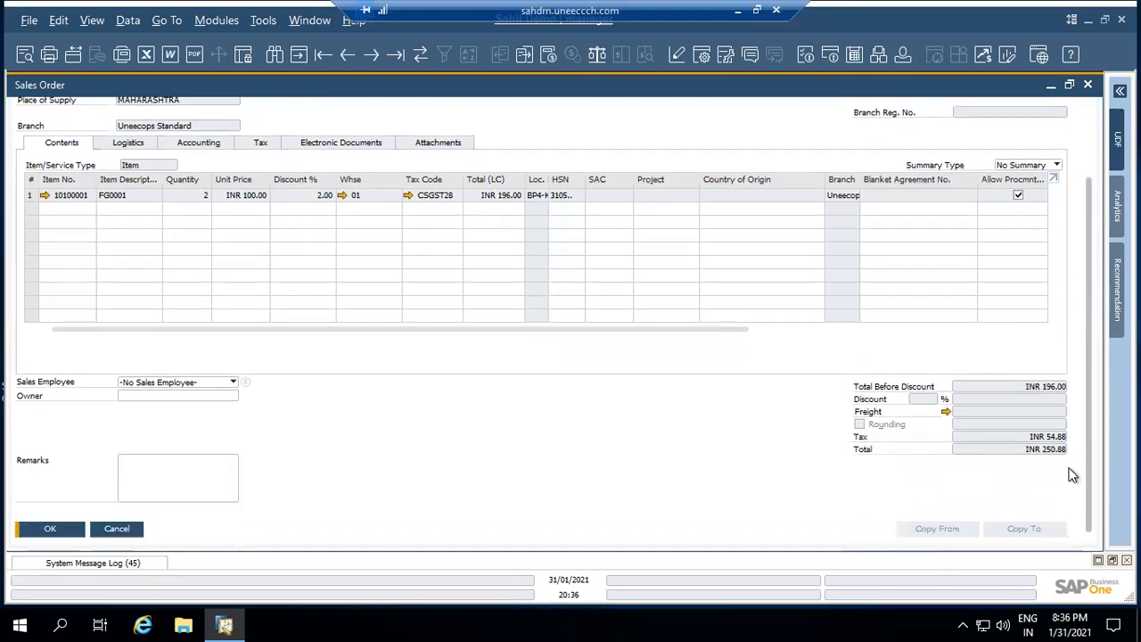
right_click(463, 484)
click(497, 479)
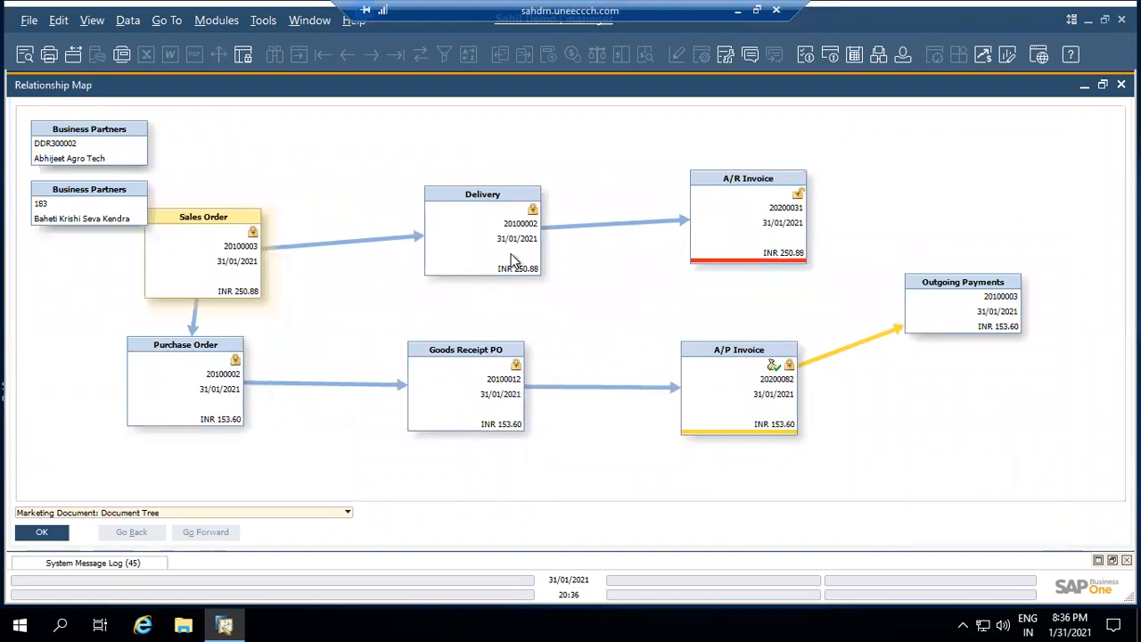
Look at Delivery 20100002, then A/R Invoice 20200031 and its accounting details
double_click(513, 256)
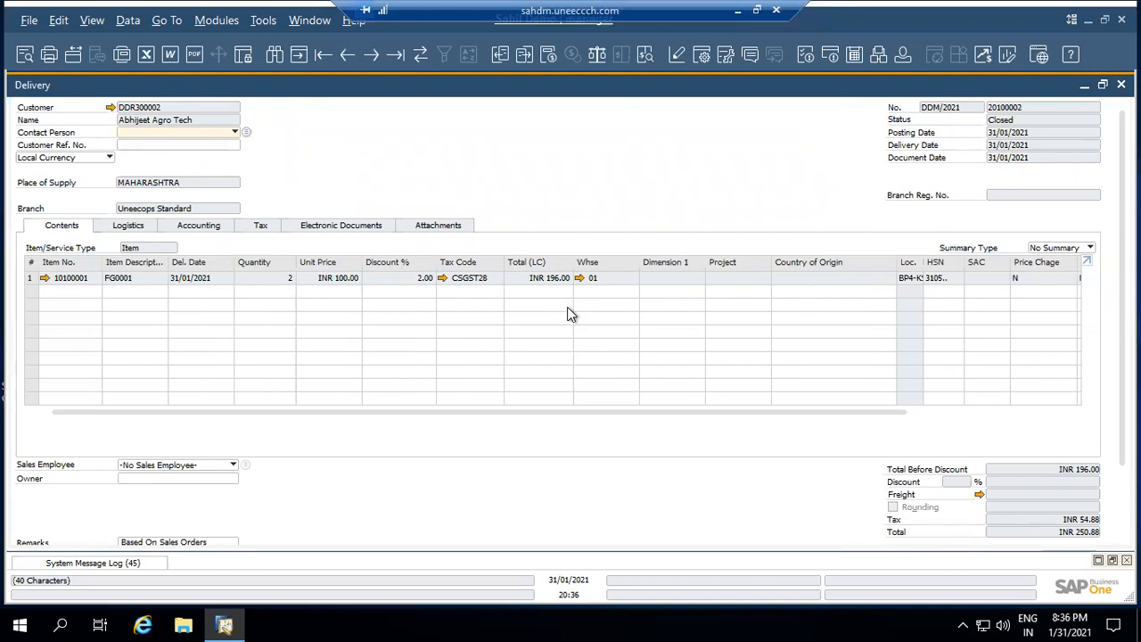
click(1122, 85)
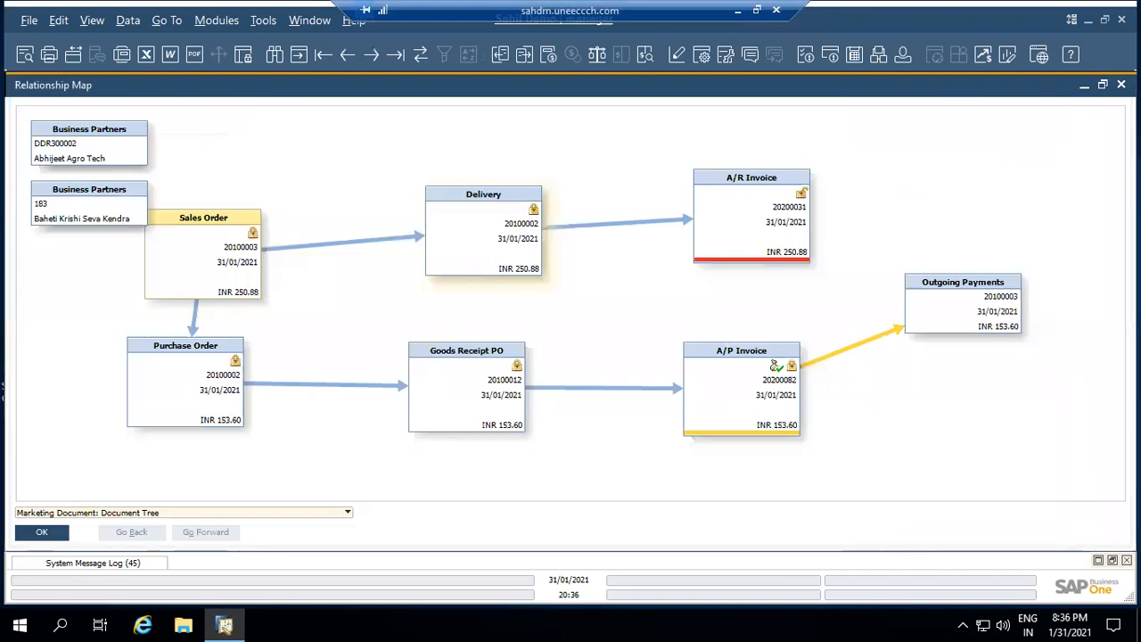
double_click(774, 208)
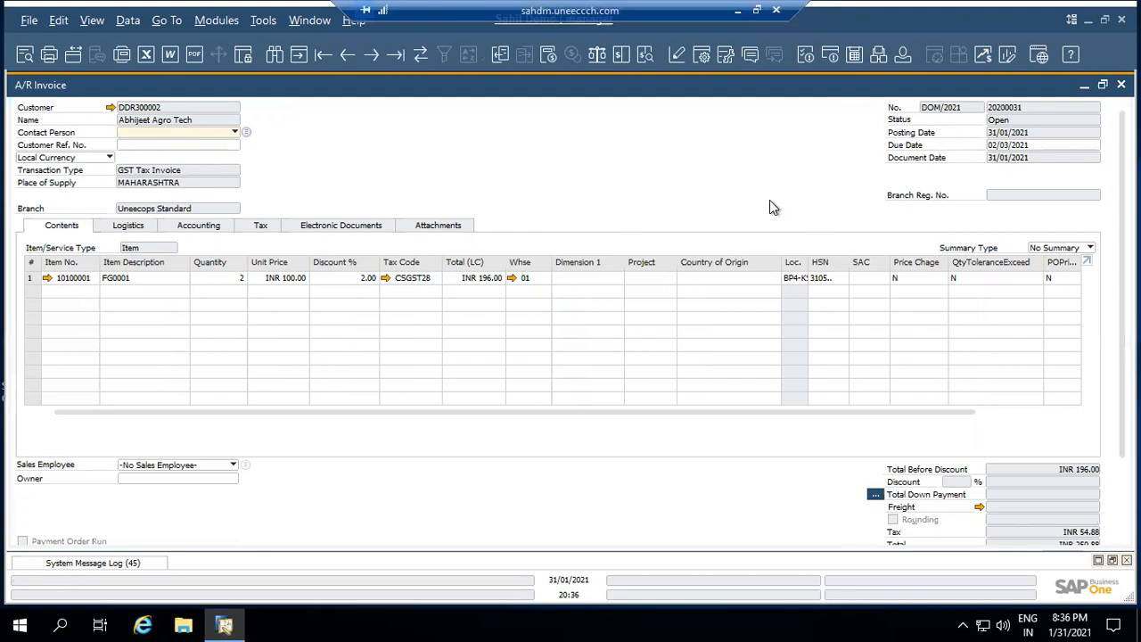
click(185, 231)
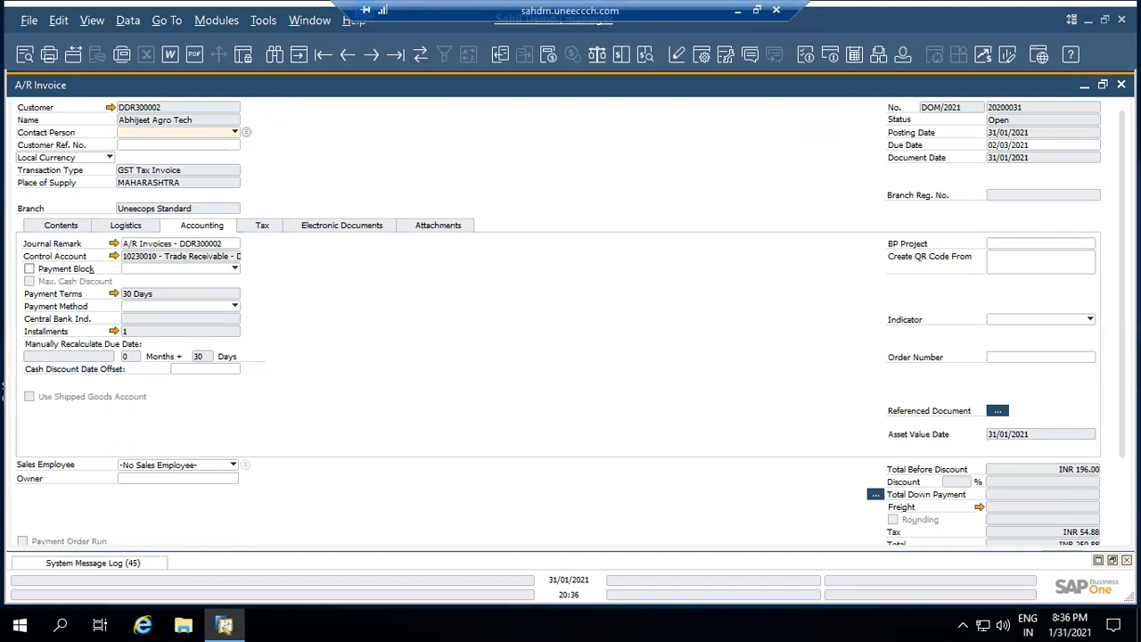
click(1122, 84)
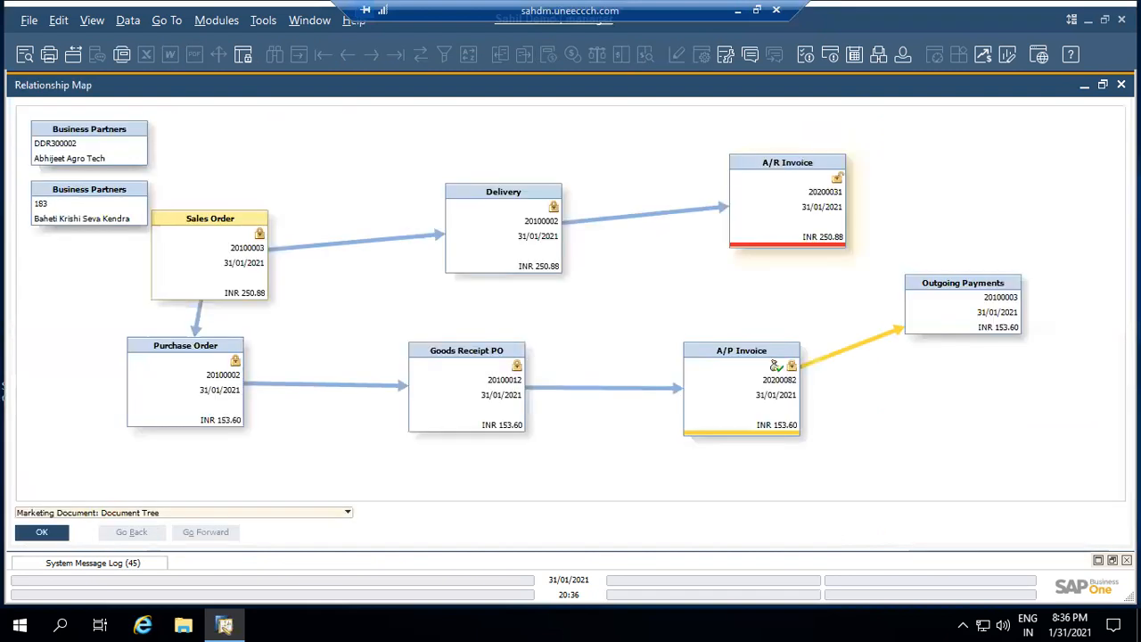
Reopen A/R Invoice 20200031, then close the invoice, Relationship Map and sales order
double_click(841, 205)
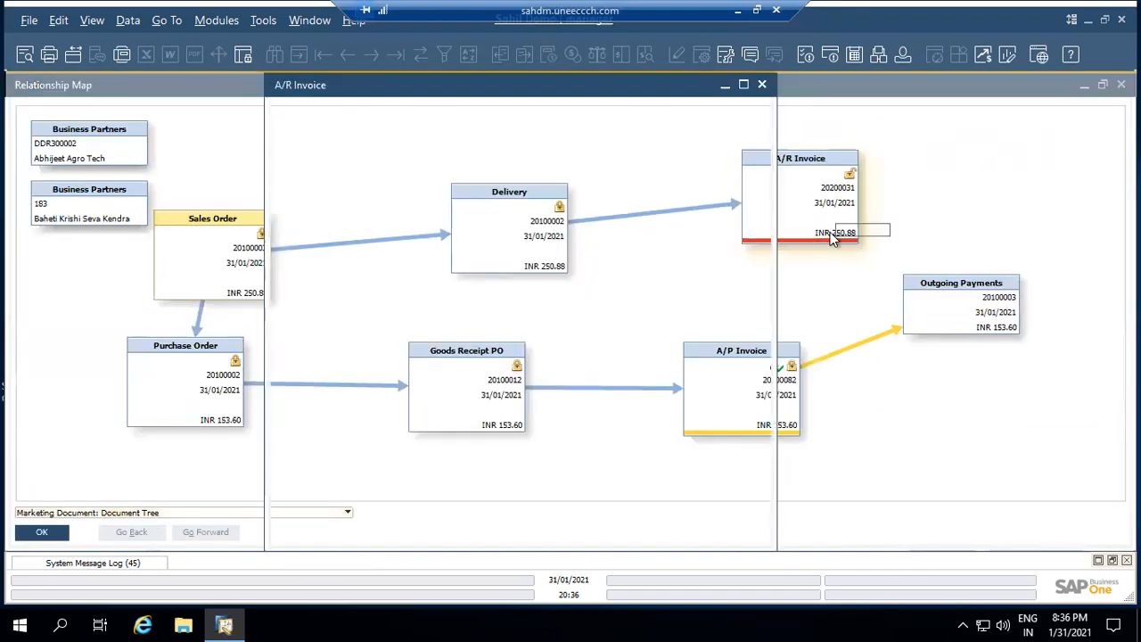
right_click(142, 116)
click(156, 124)
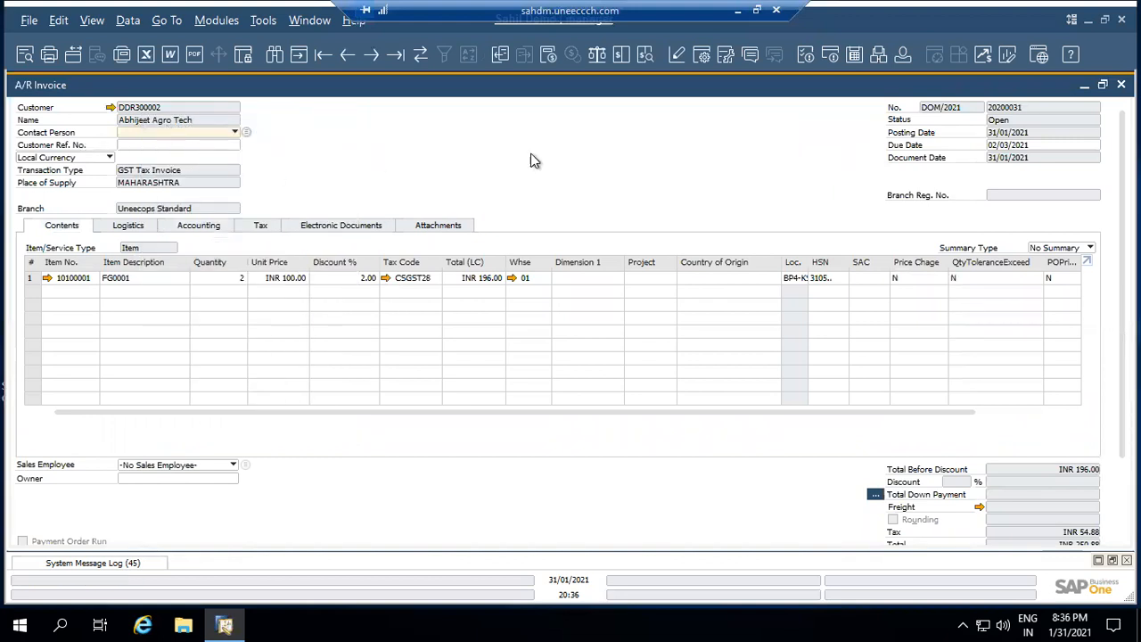
click(1121, 85)
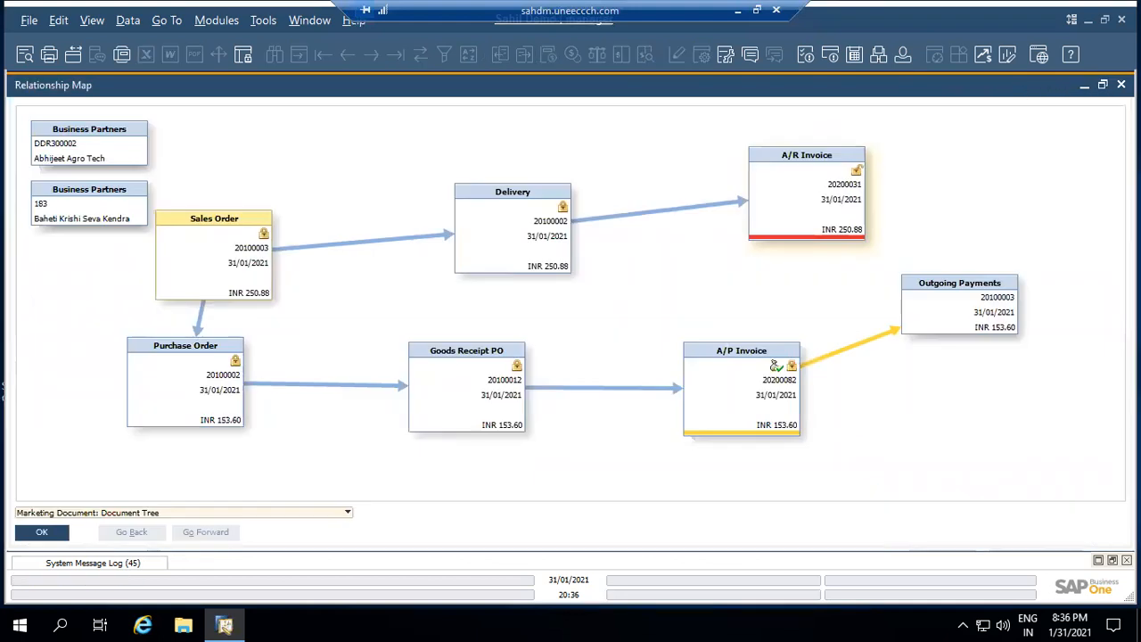
click(1122, 84)
click(1090, 84)
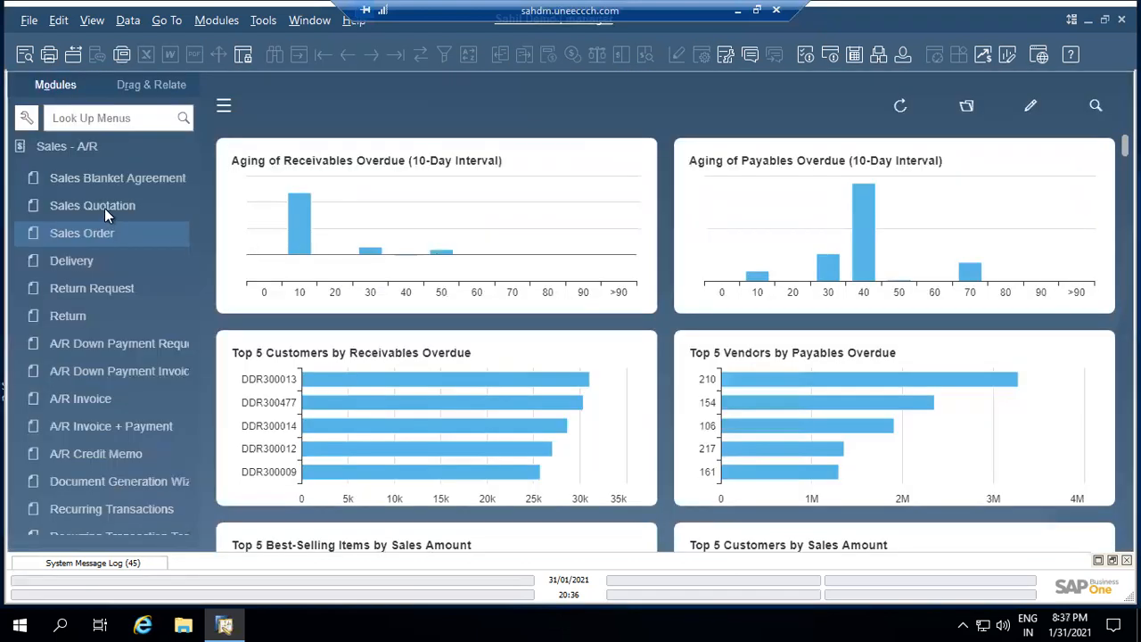
Start a new Incoming Payment from the Banking module
click(97, 151)
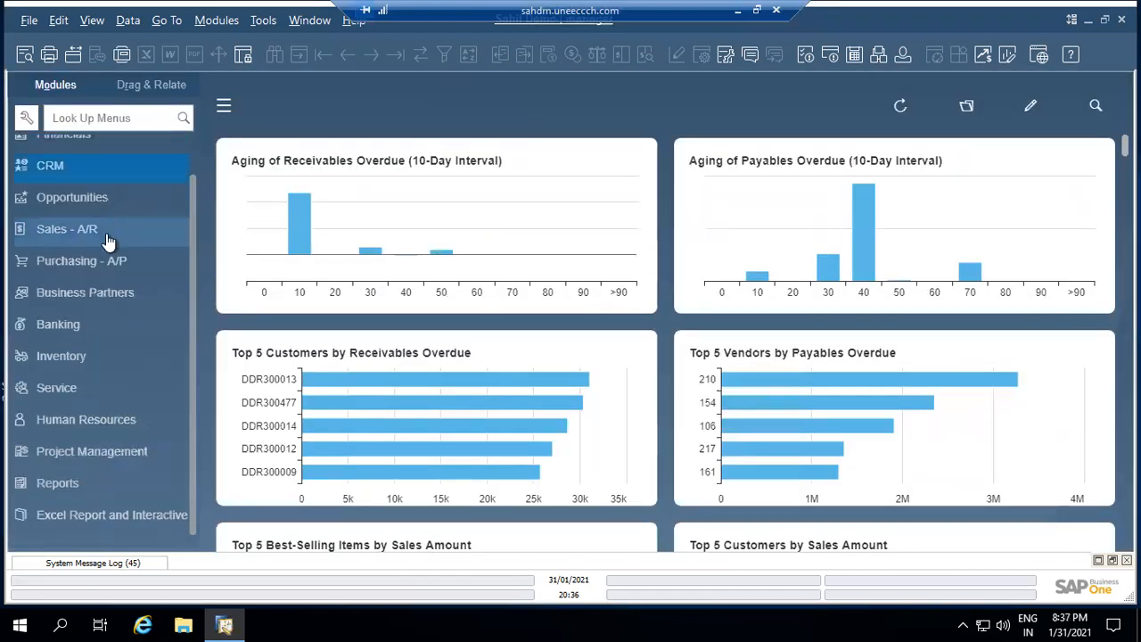
click(98, 335)
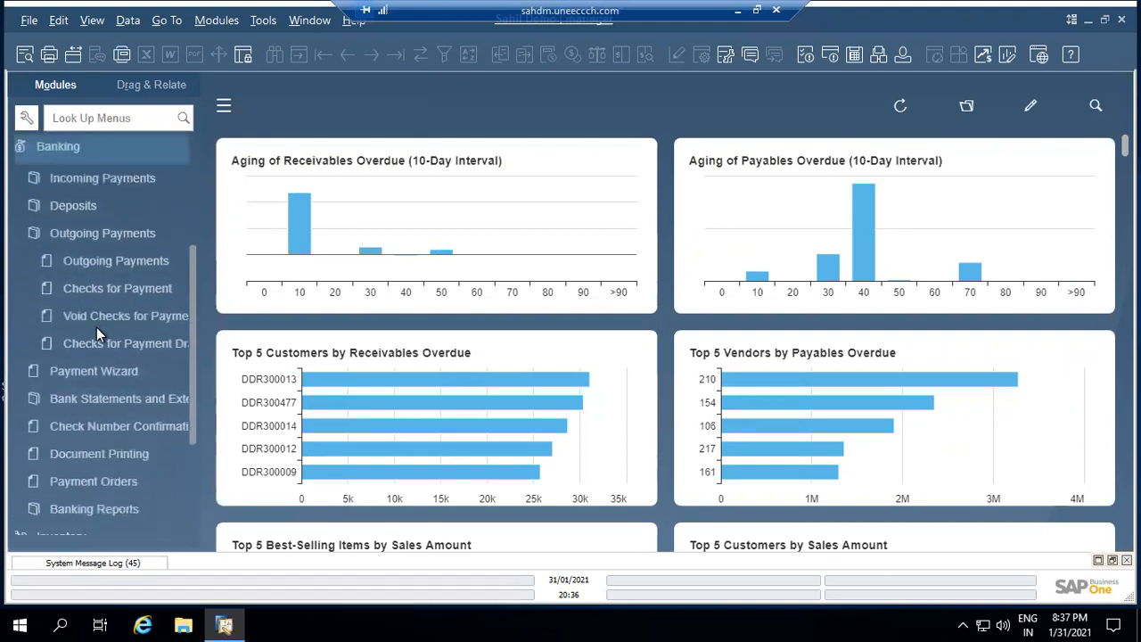
click(98, 182)
click(101, 206)
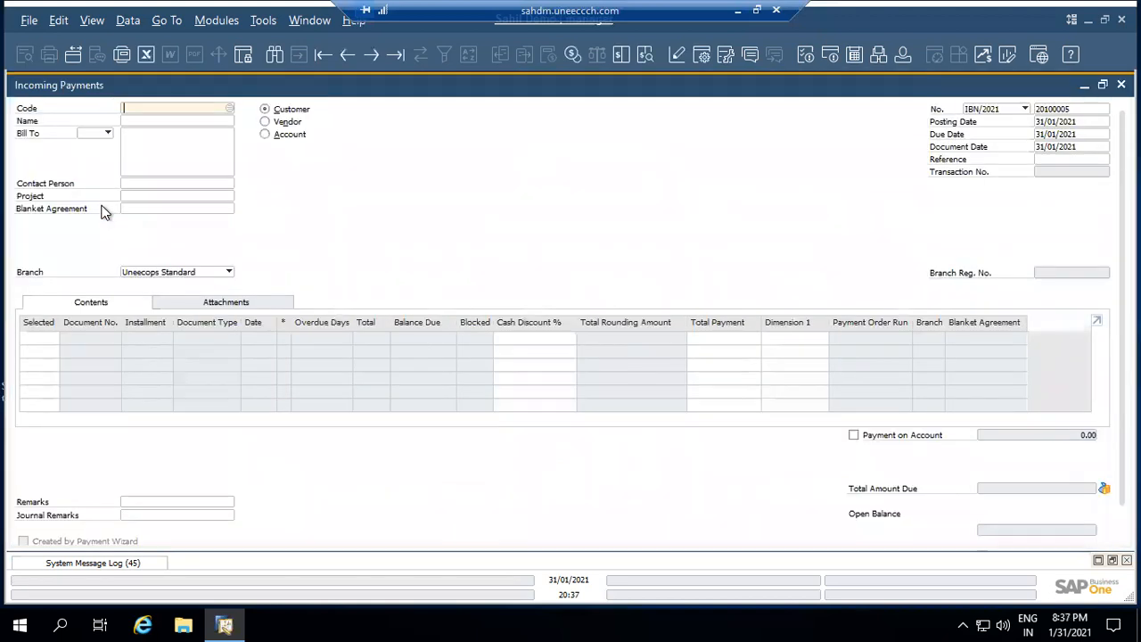
Enter the customer's code as the payment's business partner
text(DDR300002)
key(Tab)
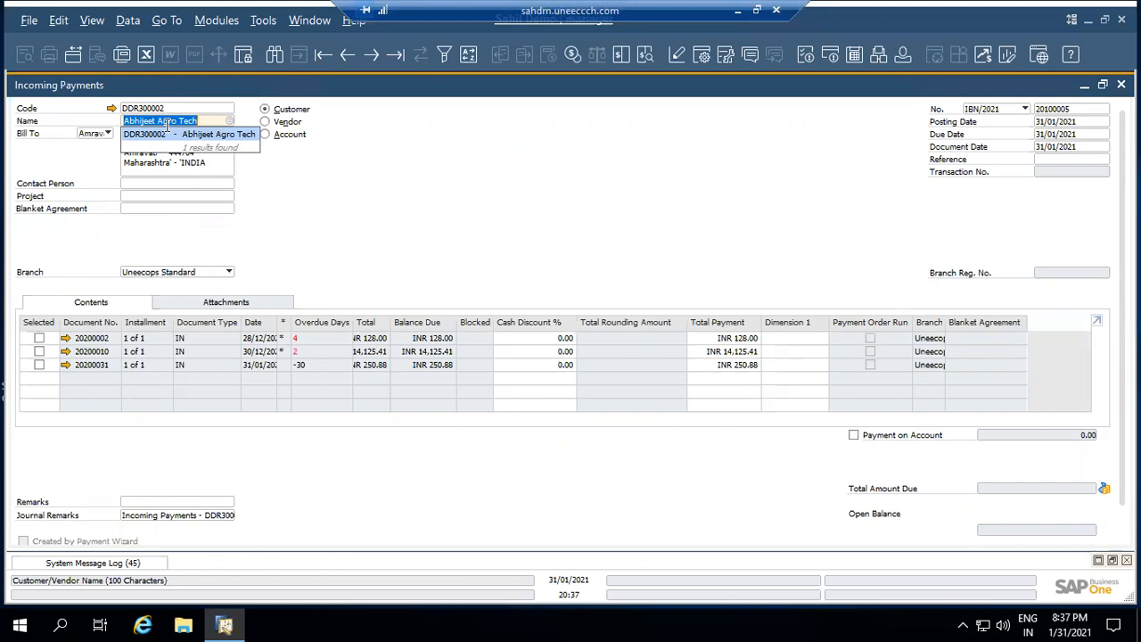
key(BackSpace)
key(Tab)
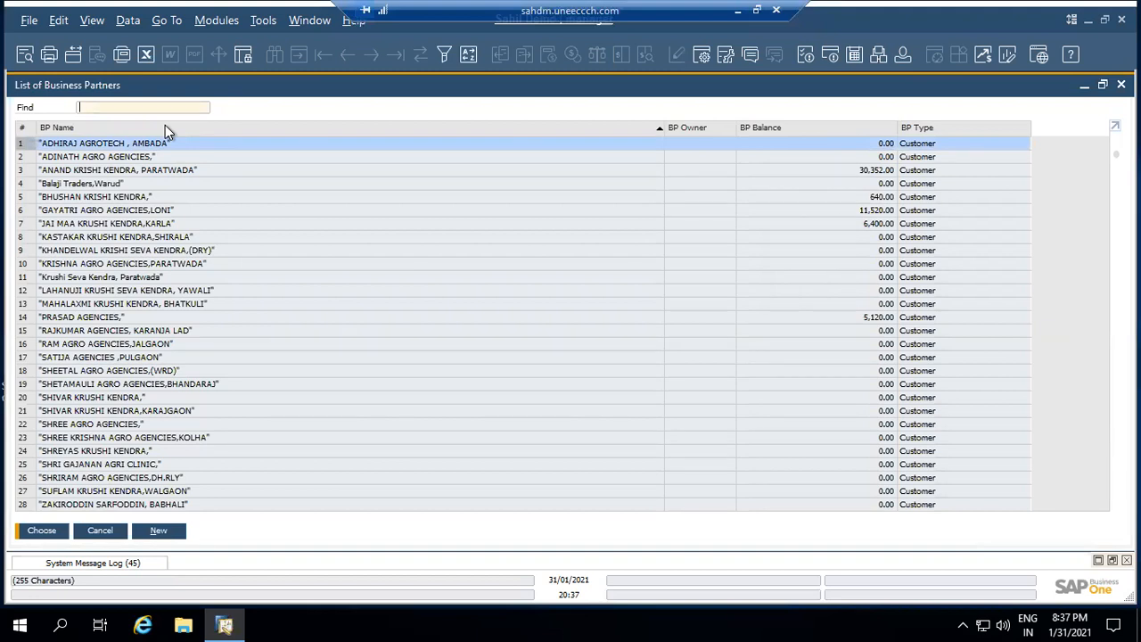
key(Return)
double_click(173, 108)
key(Tab)
double_click(174, 108)
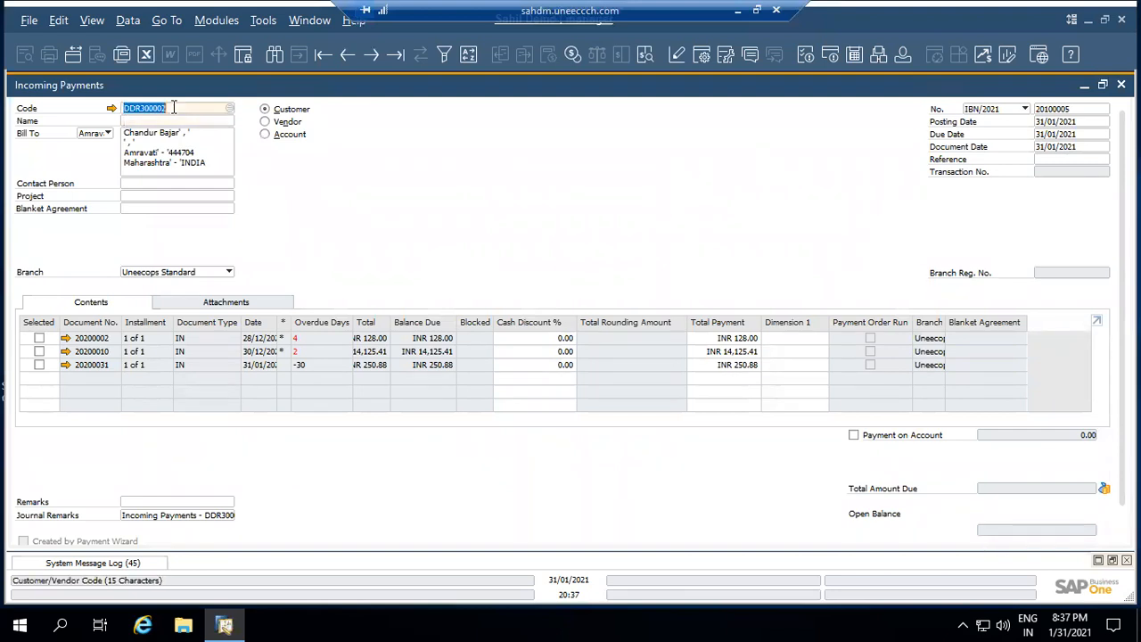
key(BackSpace)
key(Tab)
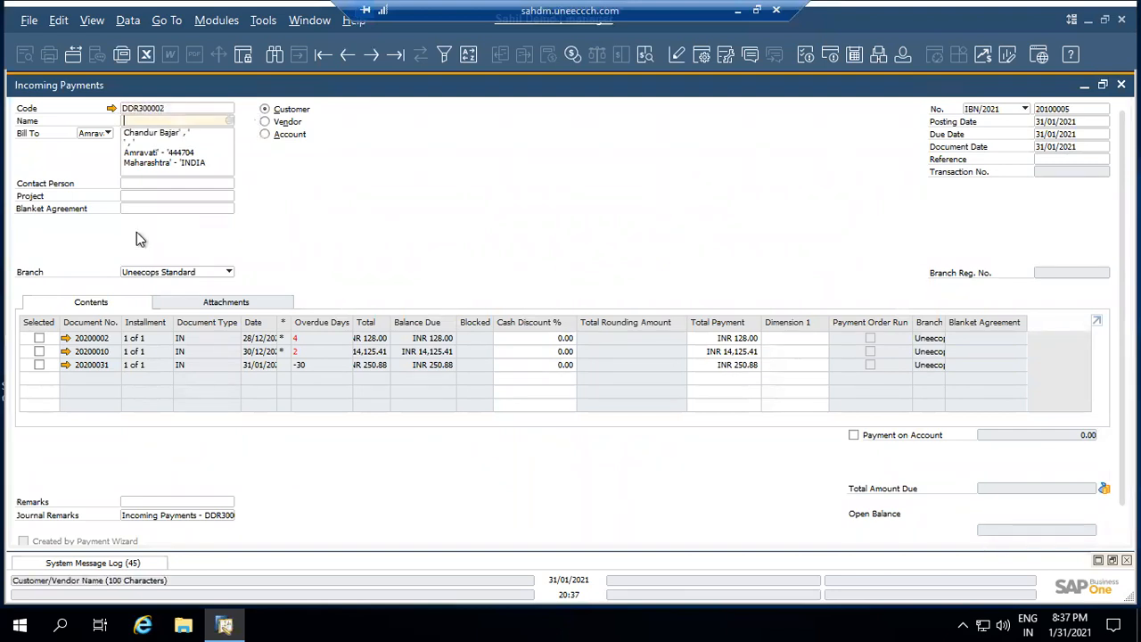
Select invoice 20200031 for INR 250.88 and bring up Payment Means
click(39, 366)
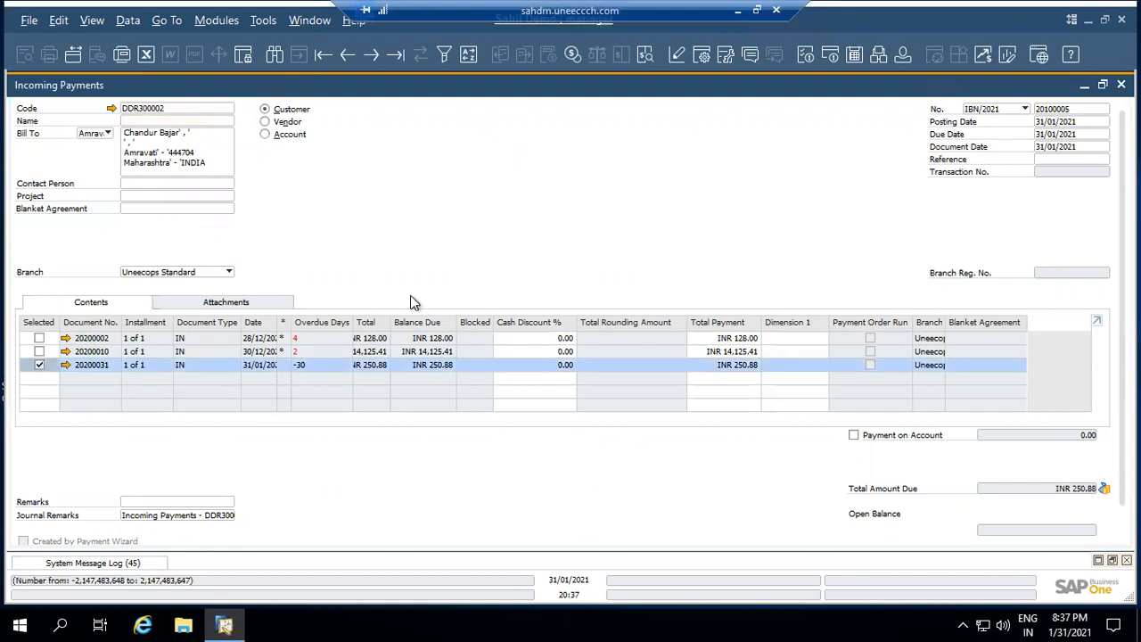
right_click(437, 266)
click(495, 312)
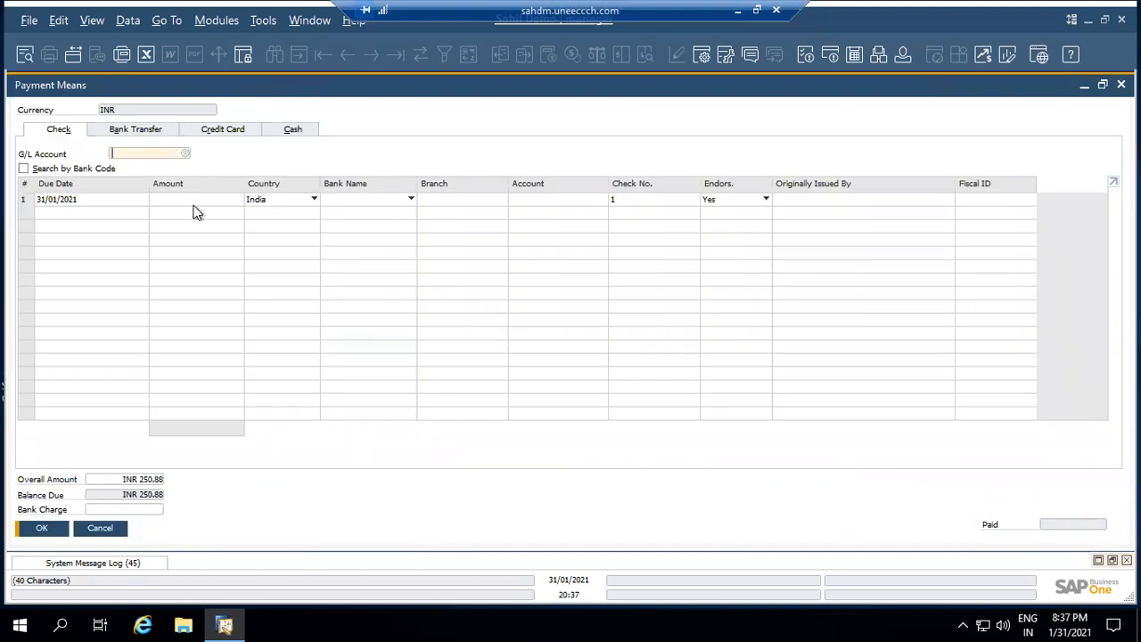
Set a bank transfer from Bank Account - 1, reference NEFT09, for the full INR 250.88
click(166, 135)
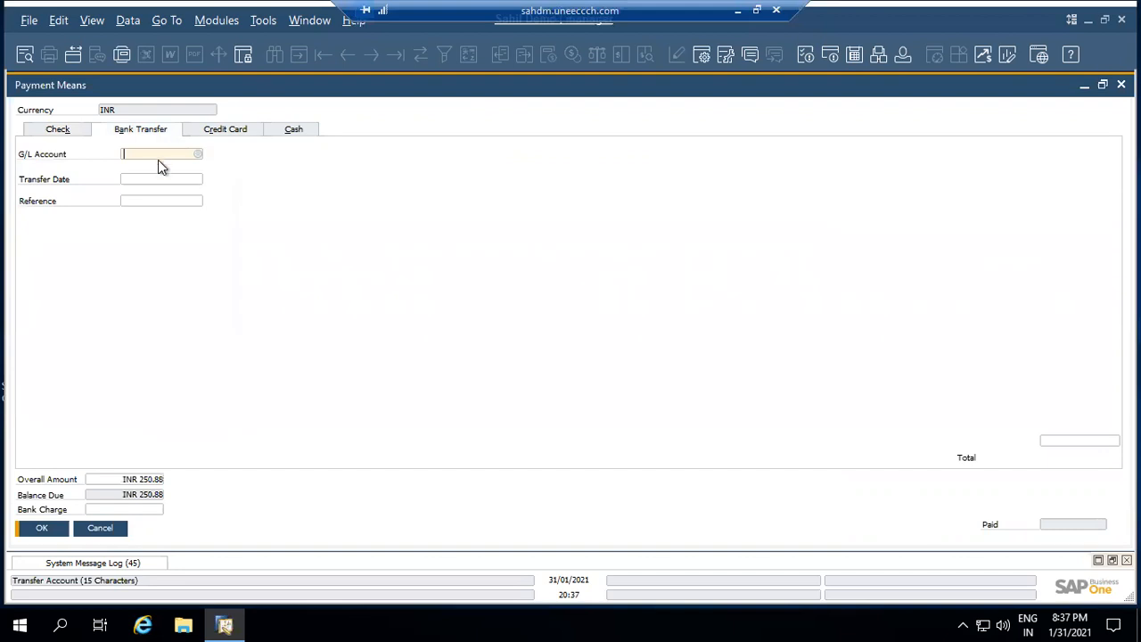
key(Tab)
click(320, 127)
text(bank)
key(Return)
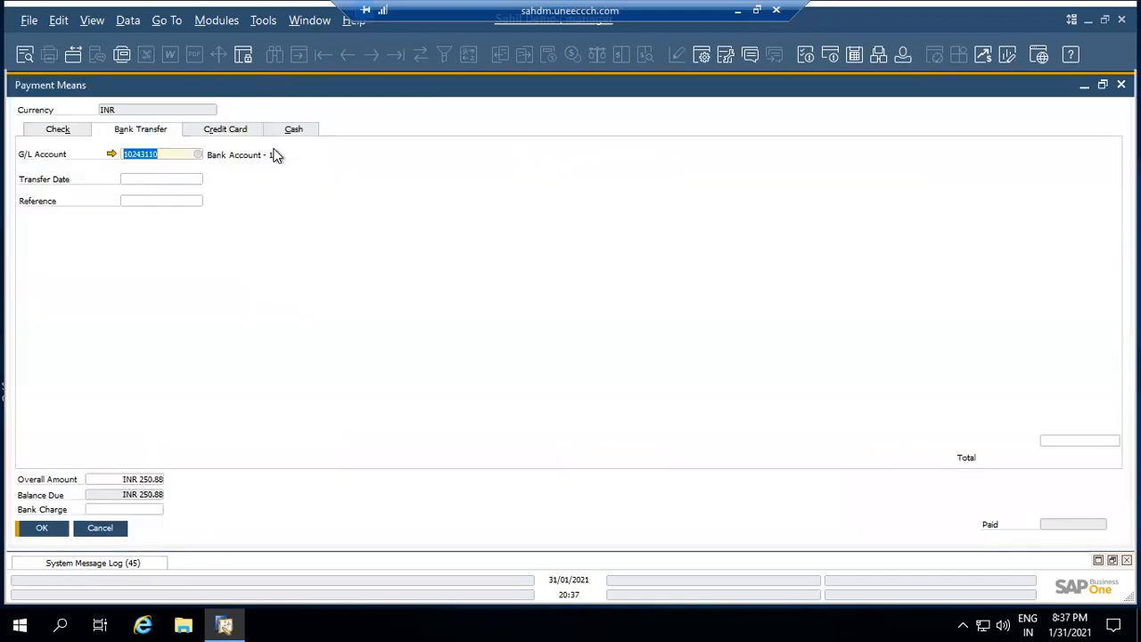
click(148, 181)
click(148, 200)
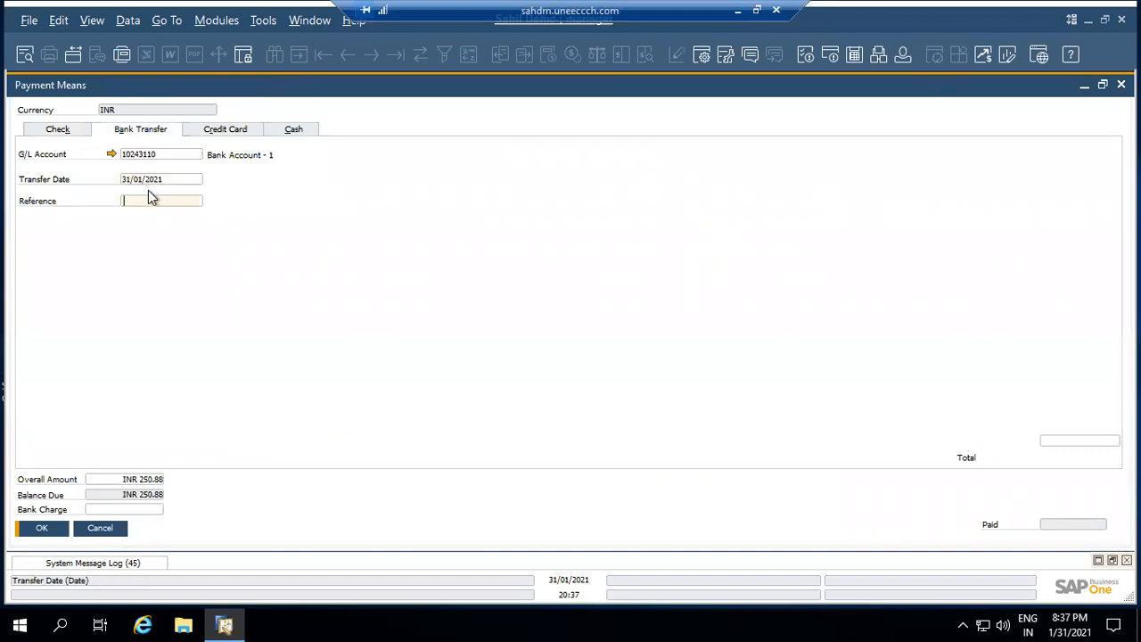
text(NEFT09)
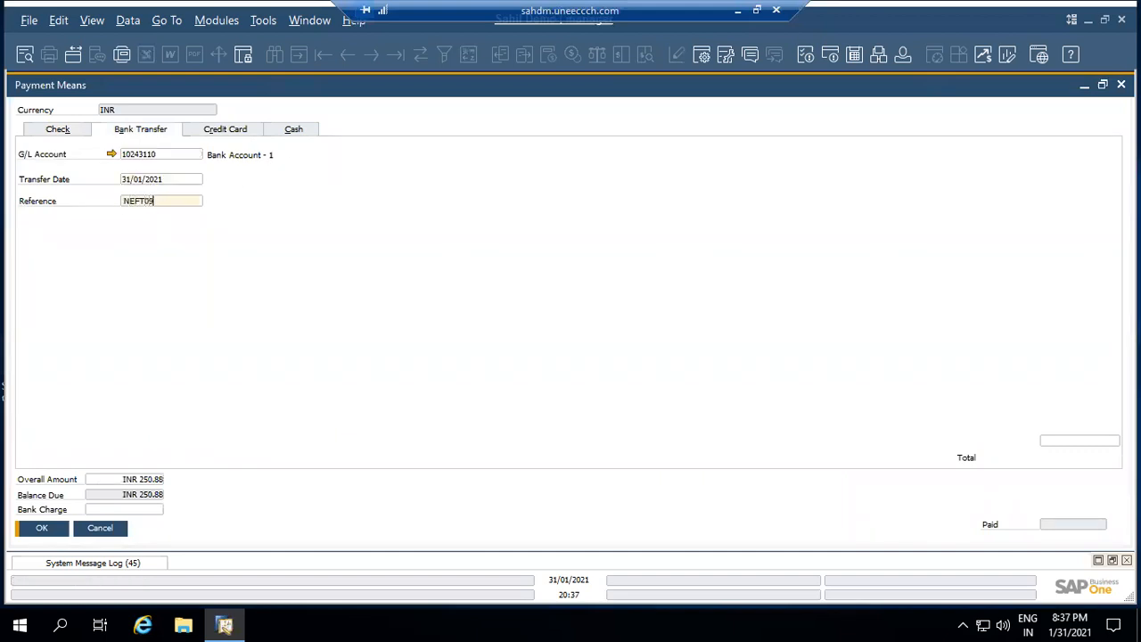
key(Tab)
key(ctrl+b)
key(Tab)
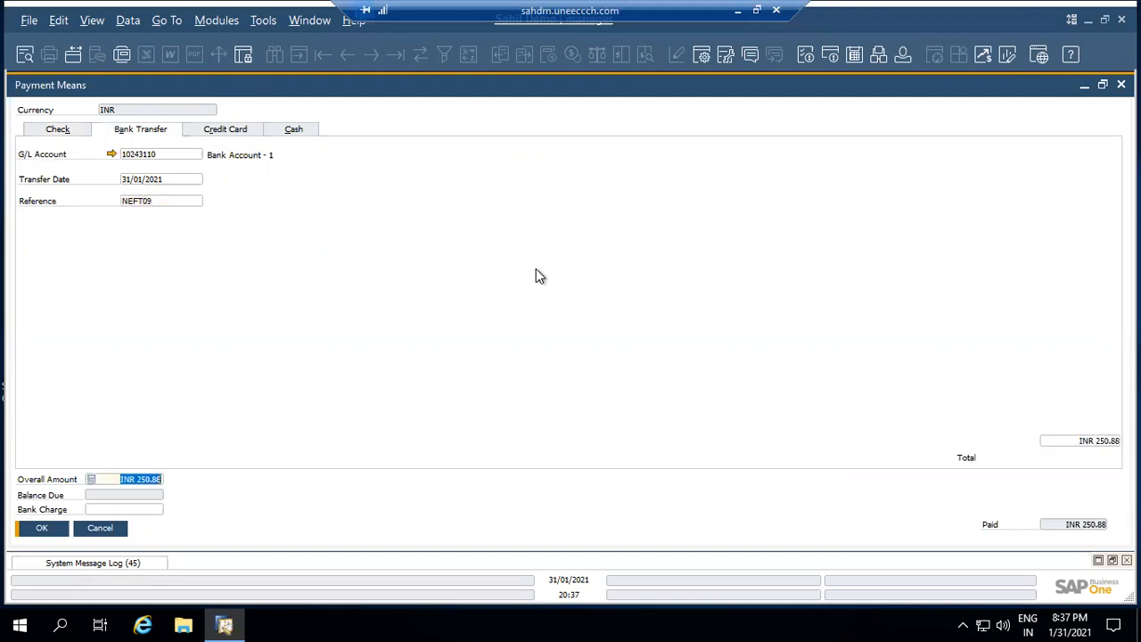
Confirm the payment means past the warning and add Incoming Payment 20100005
click(47, 530)
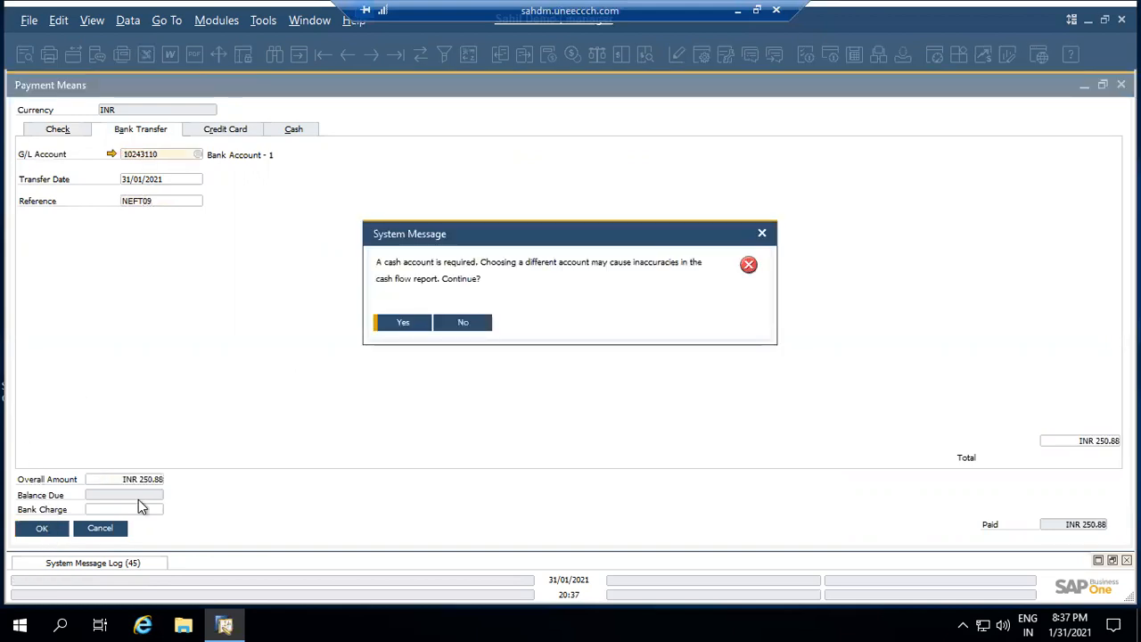
click(422, 324)
key(Return)
click(422, 324)
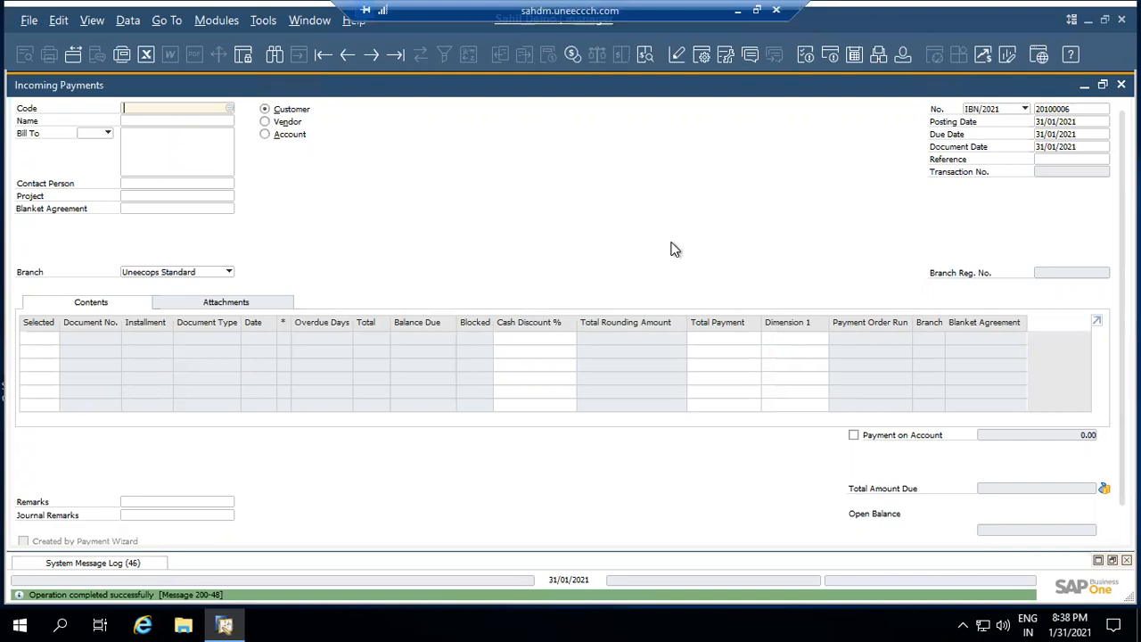
key(Escape)
Reopen Sales Order 20100003 and check its Relationship Map now ends in Incoming Payment 20100005
scroll(157, 232, up, 3)
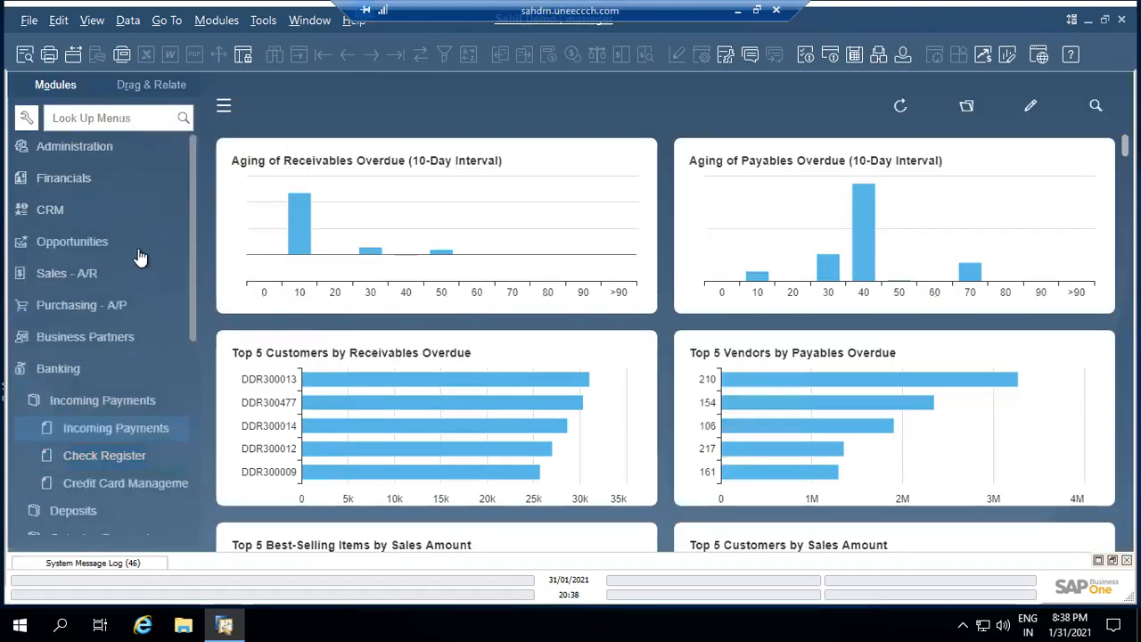
click(110, 272)
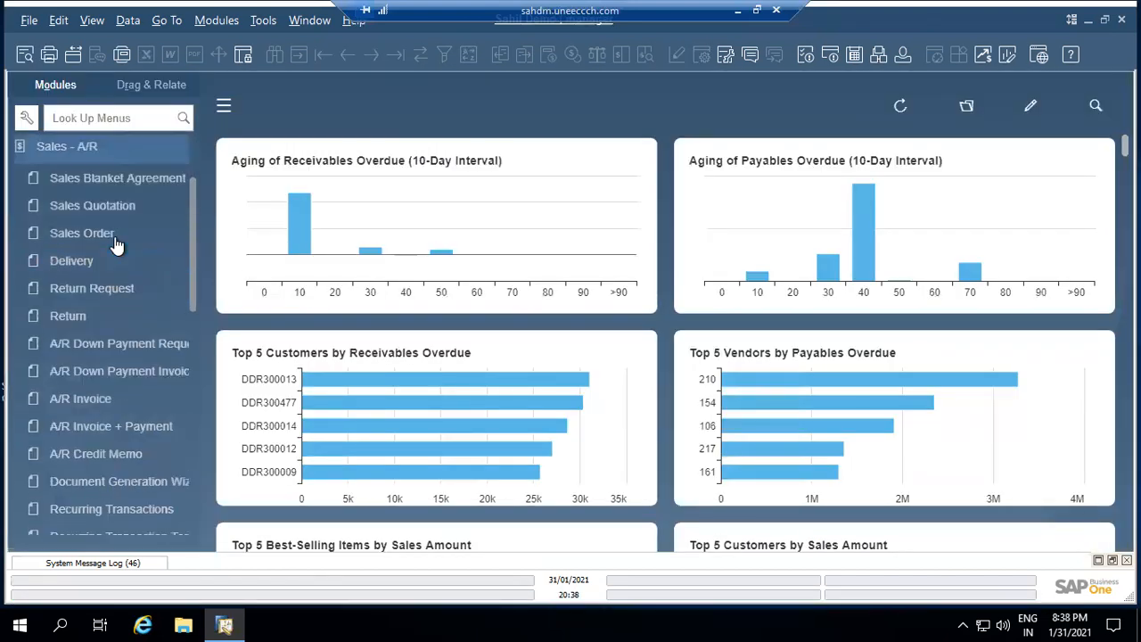
click(115, 239)
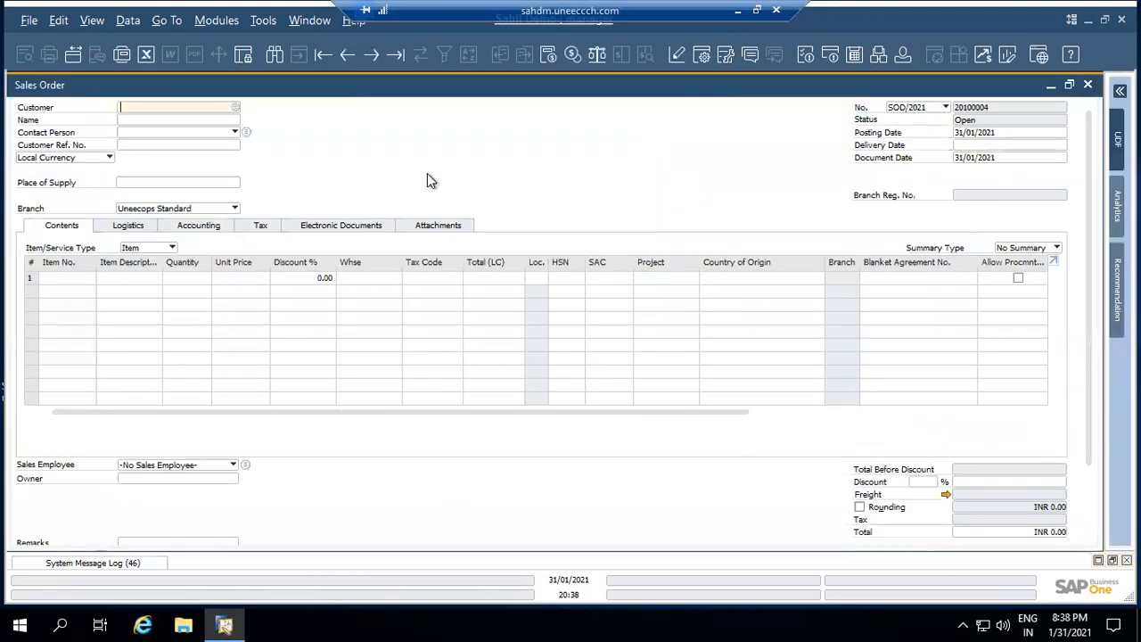
key(ctrl+Page_Up)
right_click(428, 176)
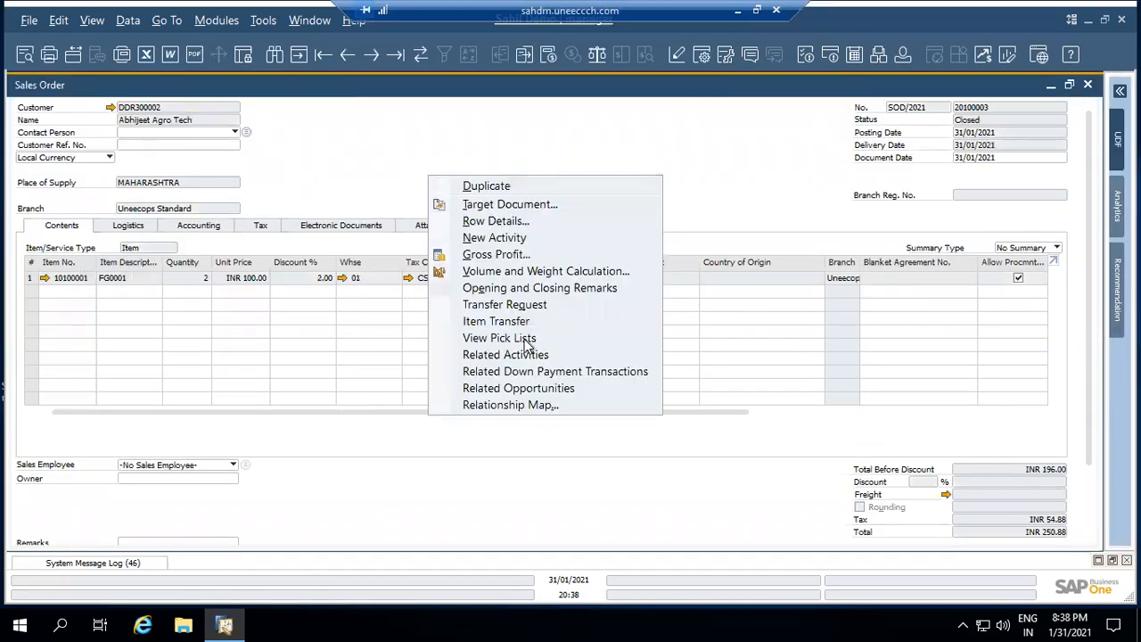
click(533, 405)
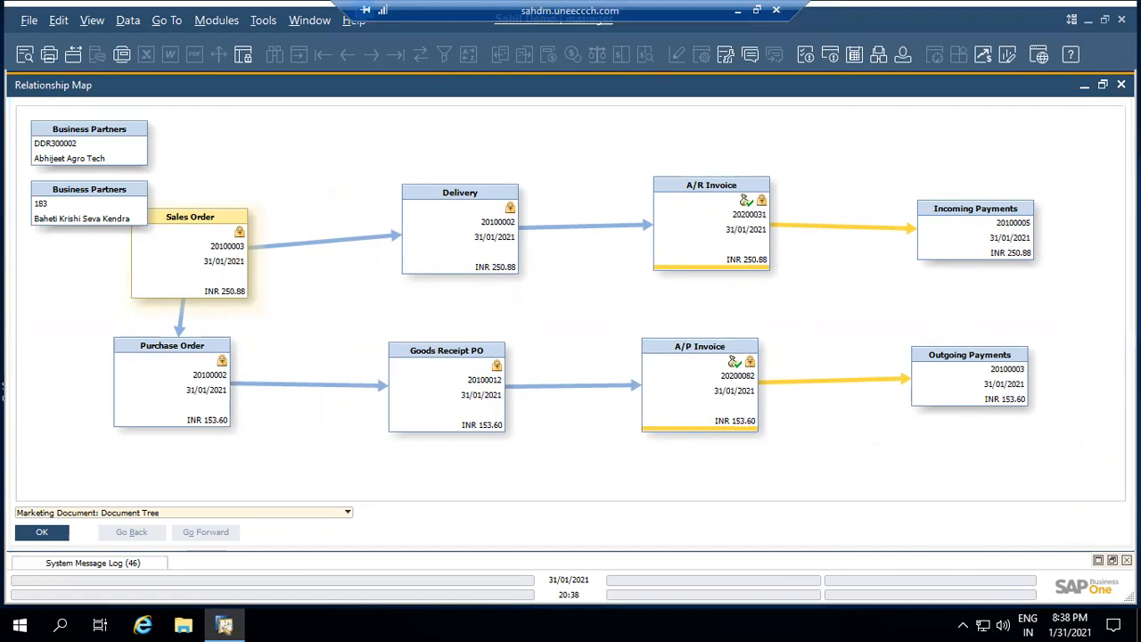
click(1122, 84)
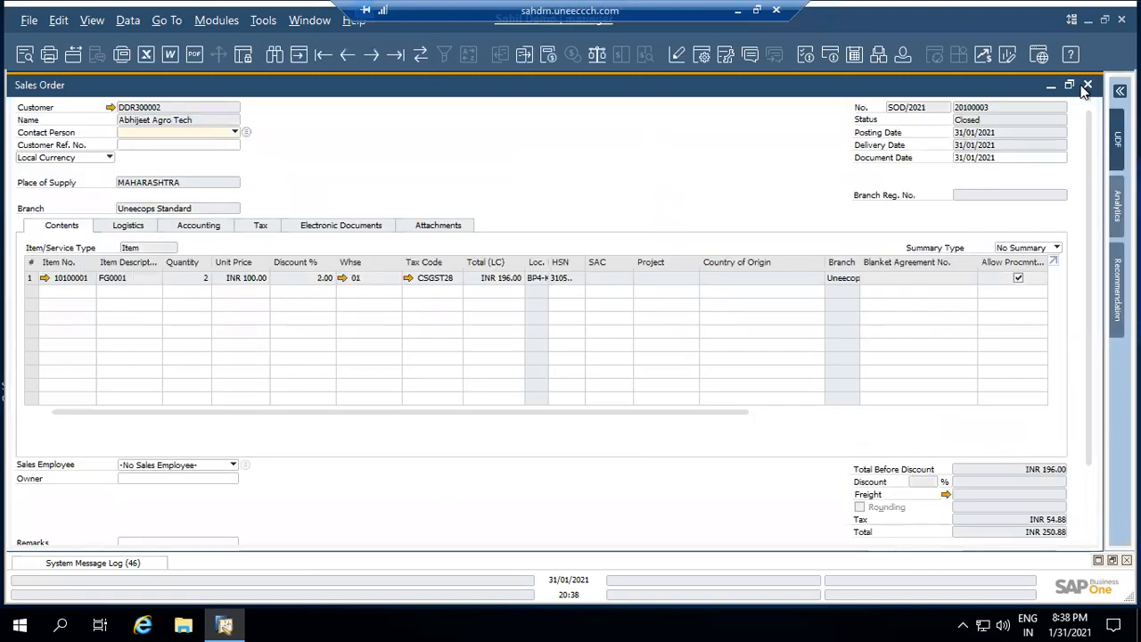
Close the sales order and set up Sales Analysis with no posting-date restriction
click(1088, 86)
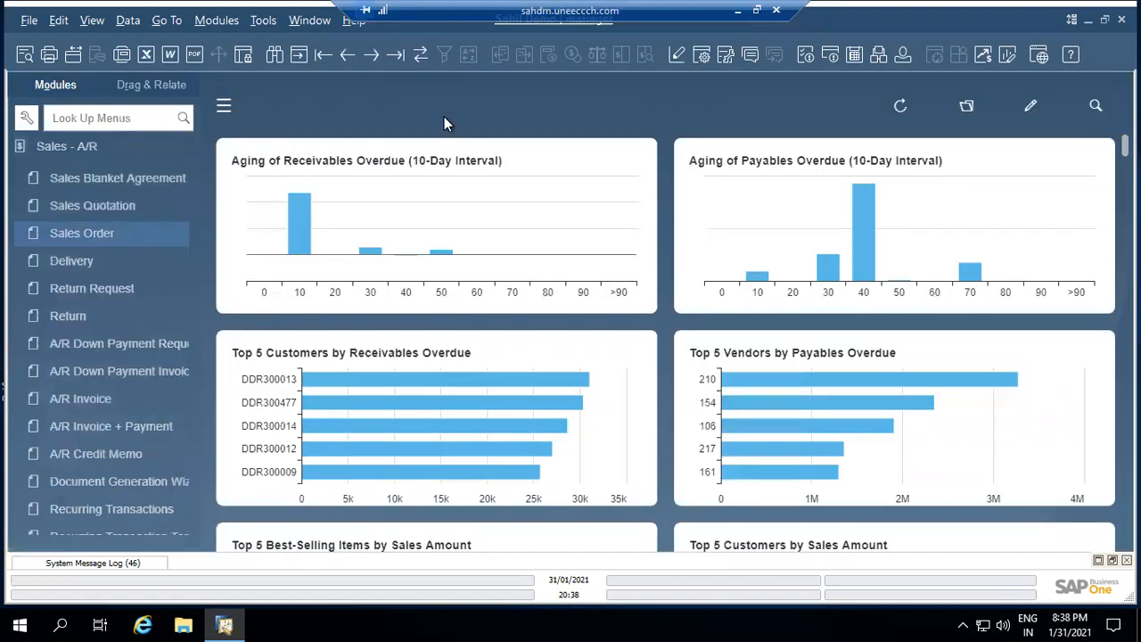
click(88, 148)
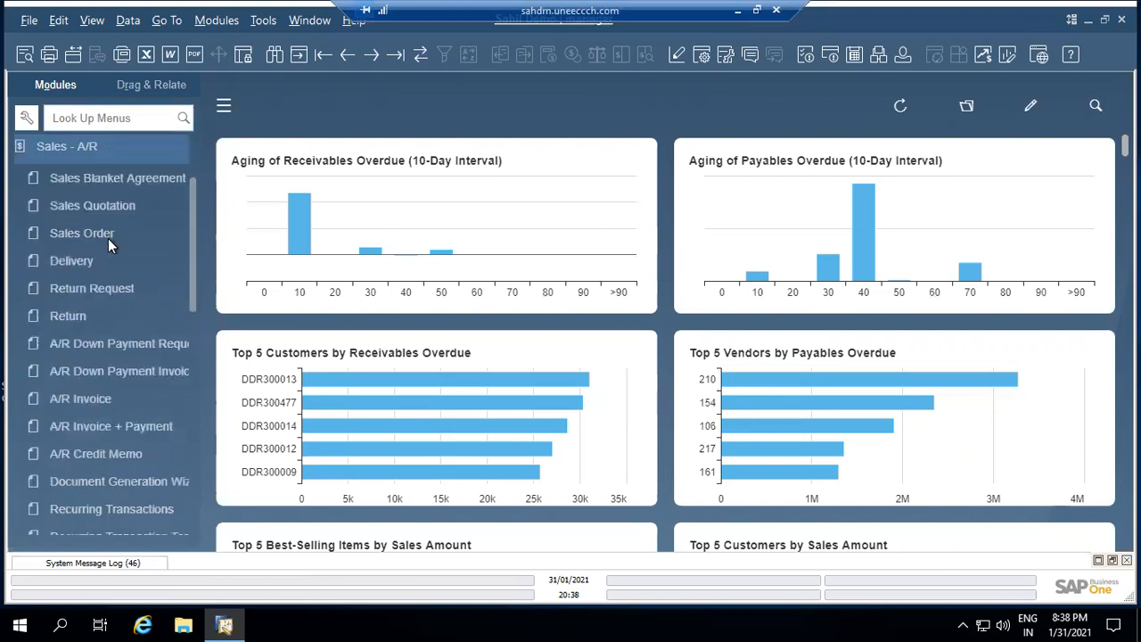
scroll(108, 238, down, 8)
scroll(117, 263, up, 1)
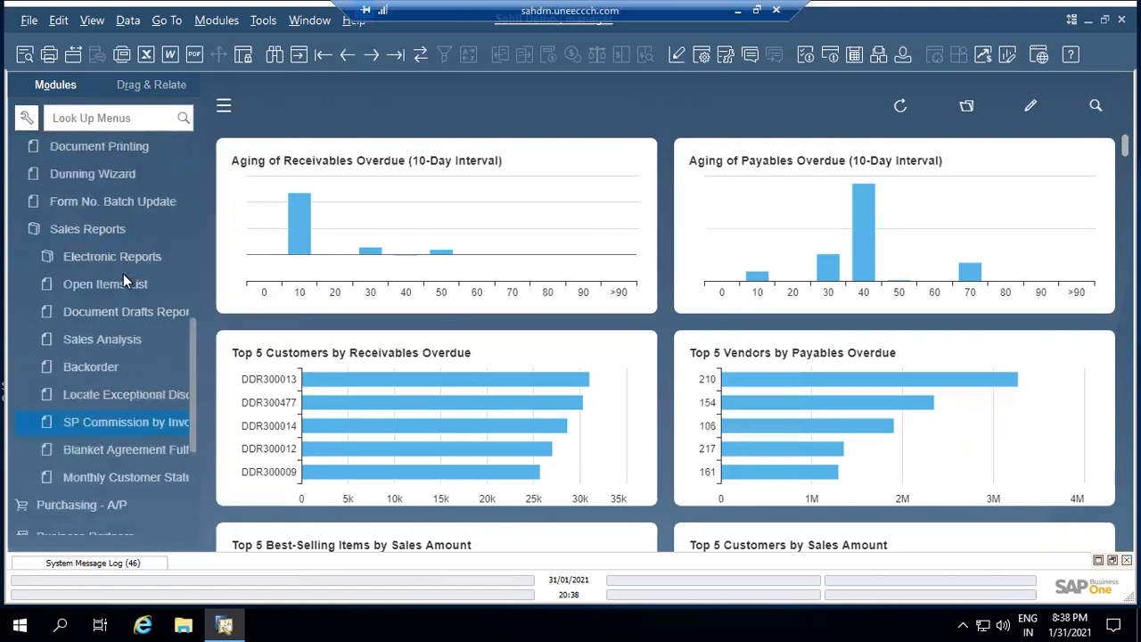
click(127, 344)
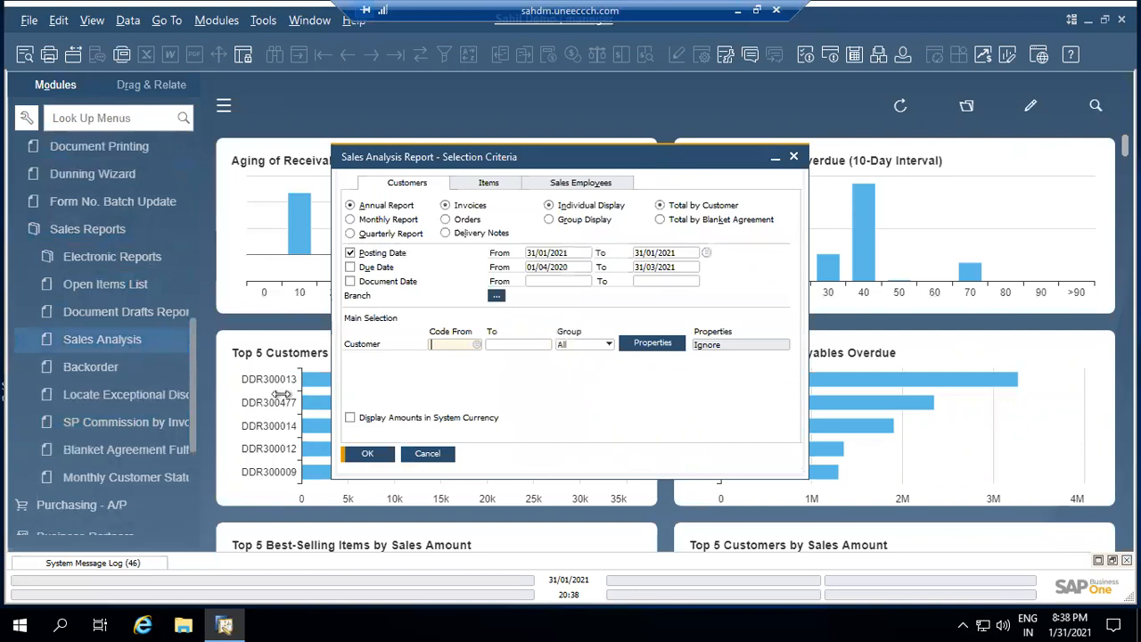
click(350, 253)
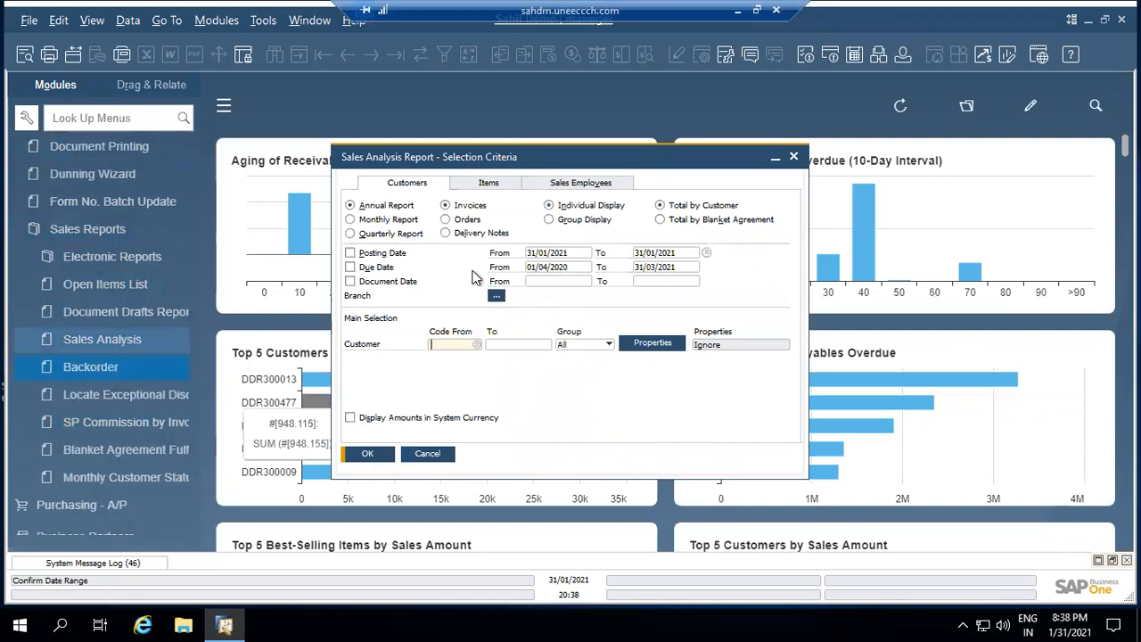
click(539, 254)
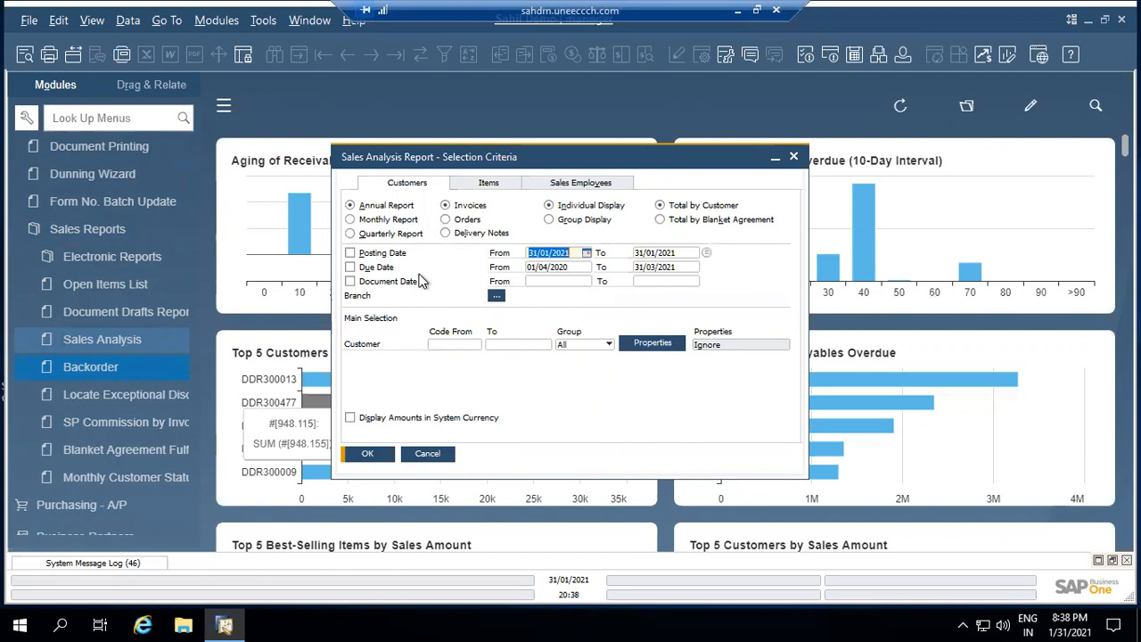
Look over the Items and Sales Employees options, then run the annual analysis by Customer
click(488, 184)
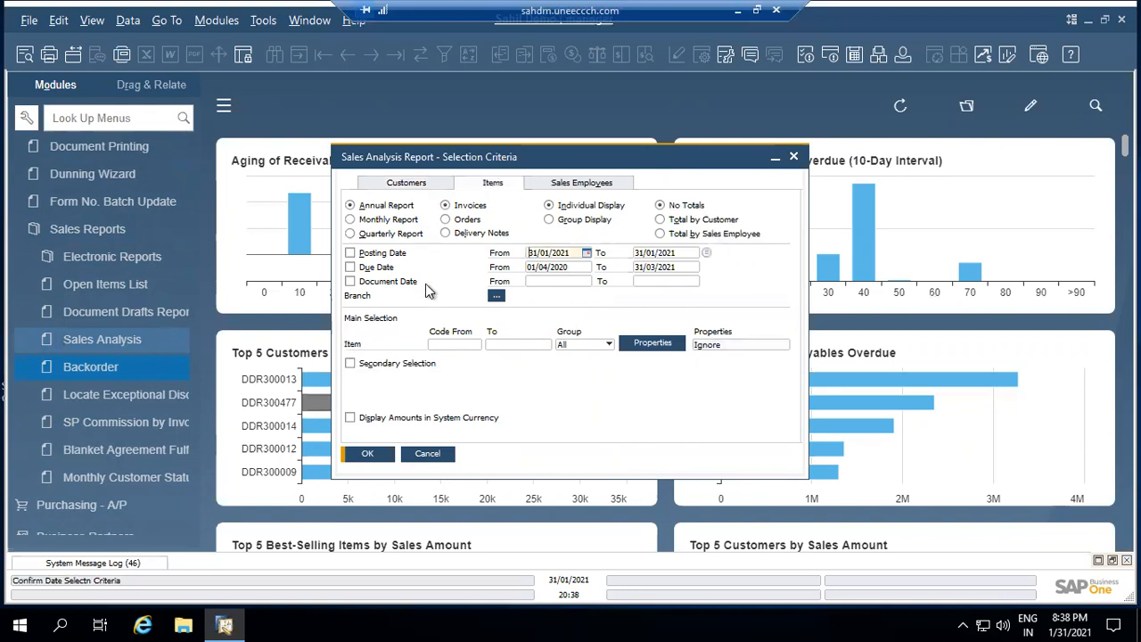
click(363, 367)
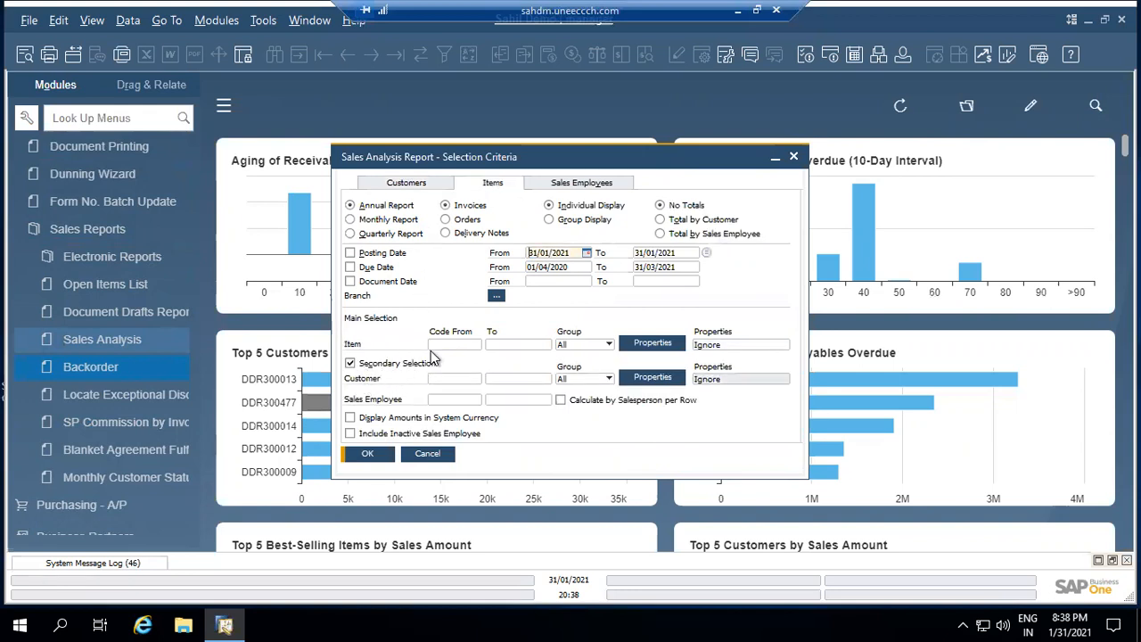
click(350, 363)
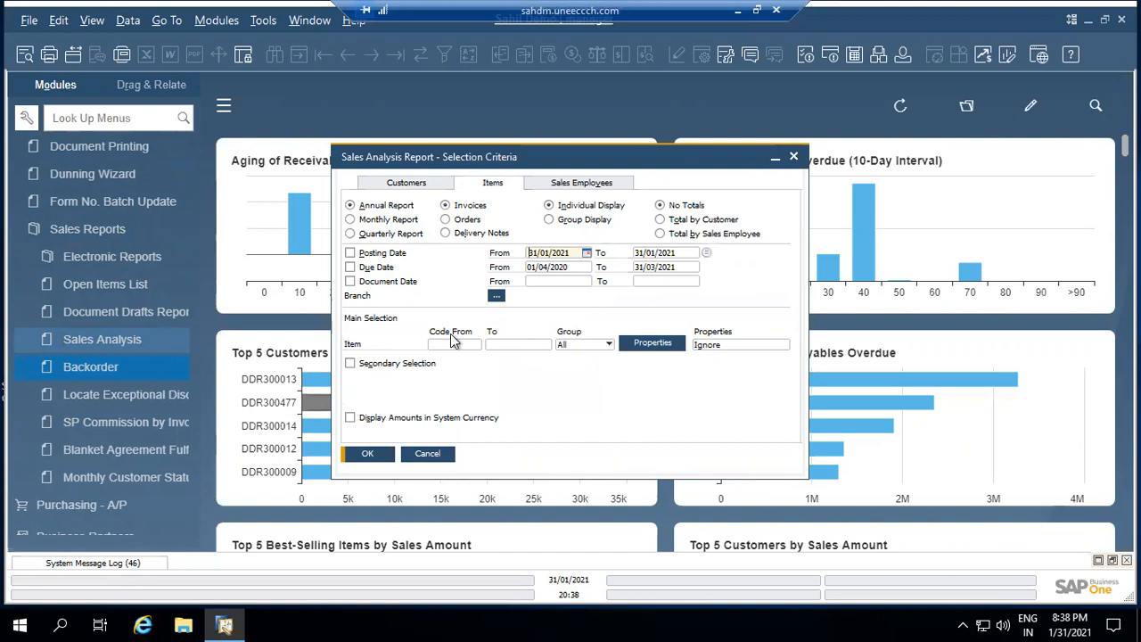
click(581, 184)
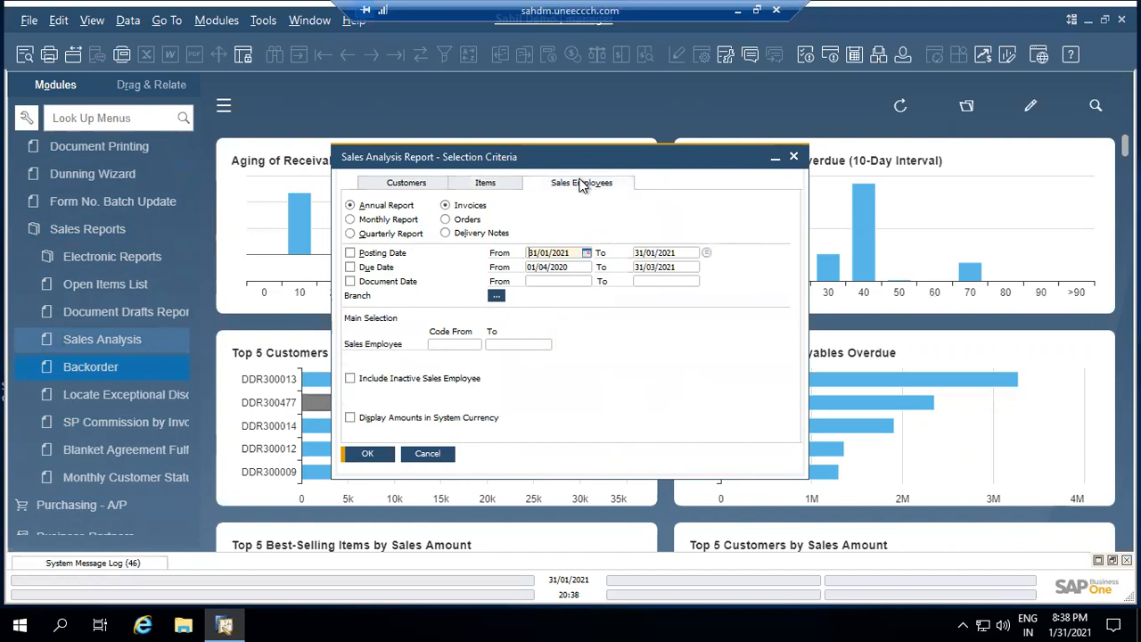
click(417, 186)
click(364, 454)
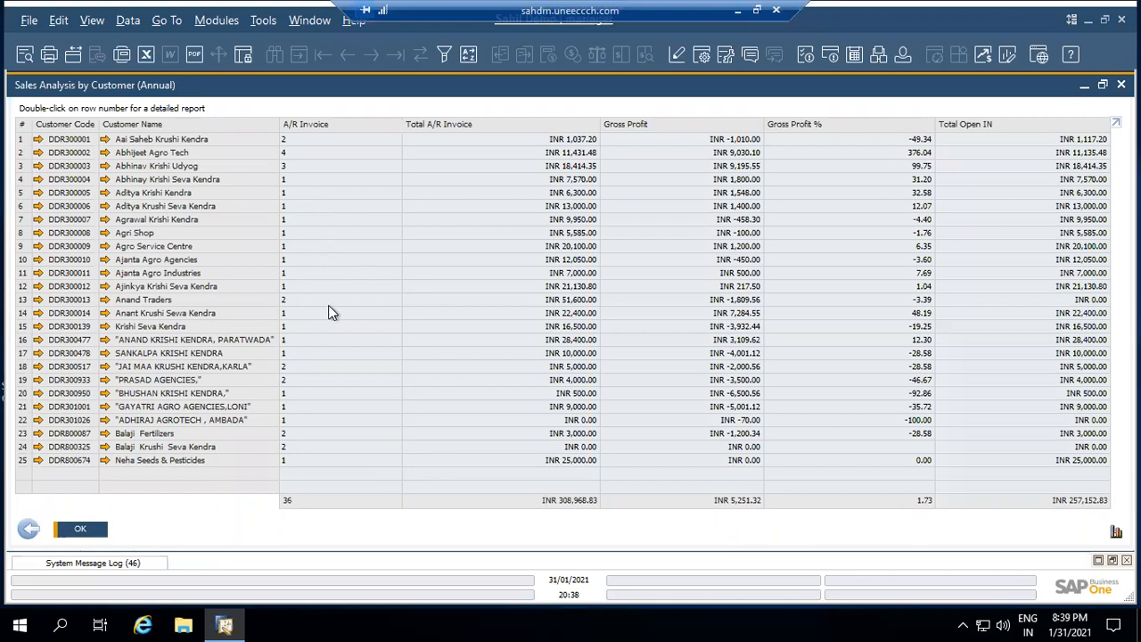
Sort the annual customer sales analysis by A/R invoice count, highest first, and drill into the top customer's invoice
click(314, 124)
click(316, 127)
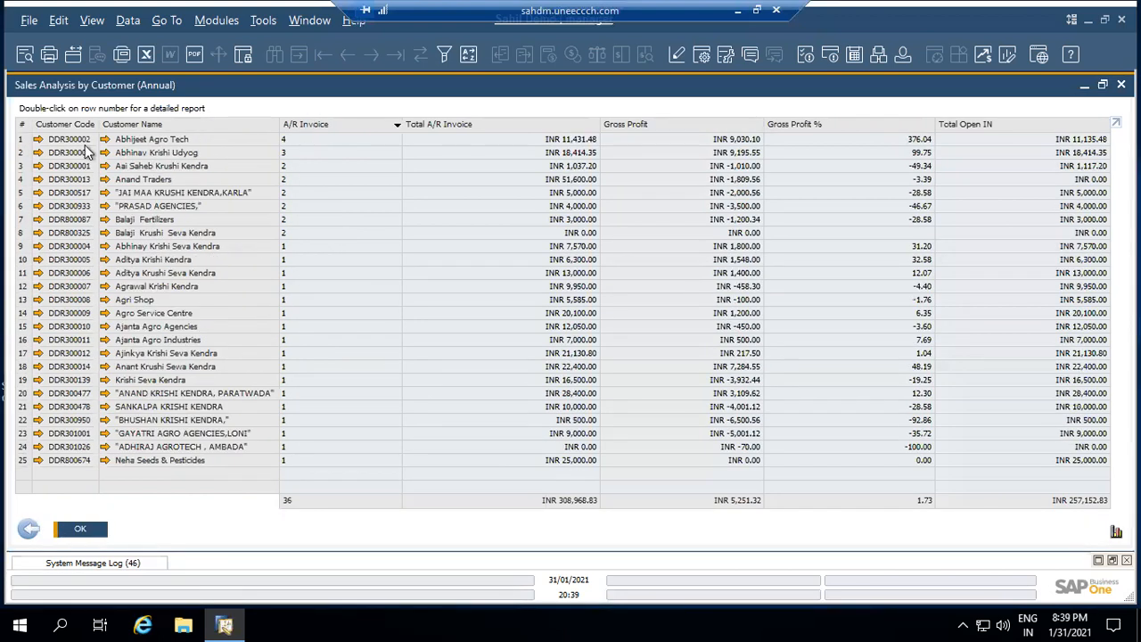
click(26, 141)
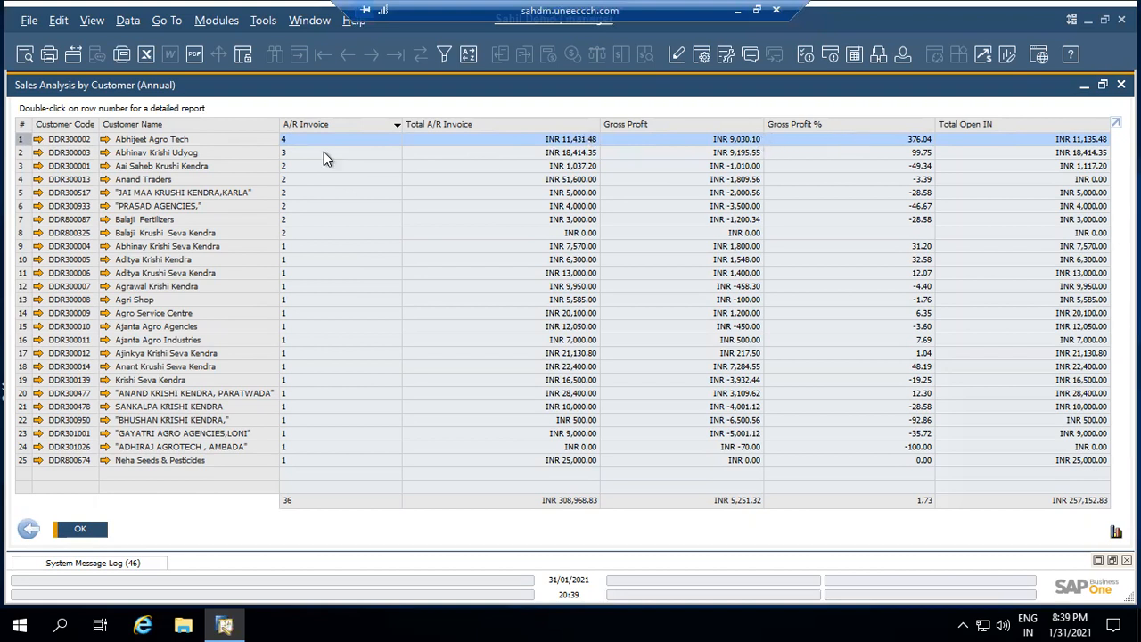
click(27, 140)
double_click(27, 140)
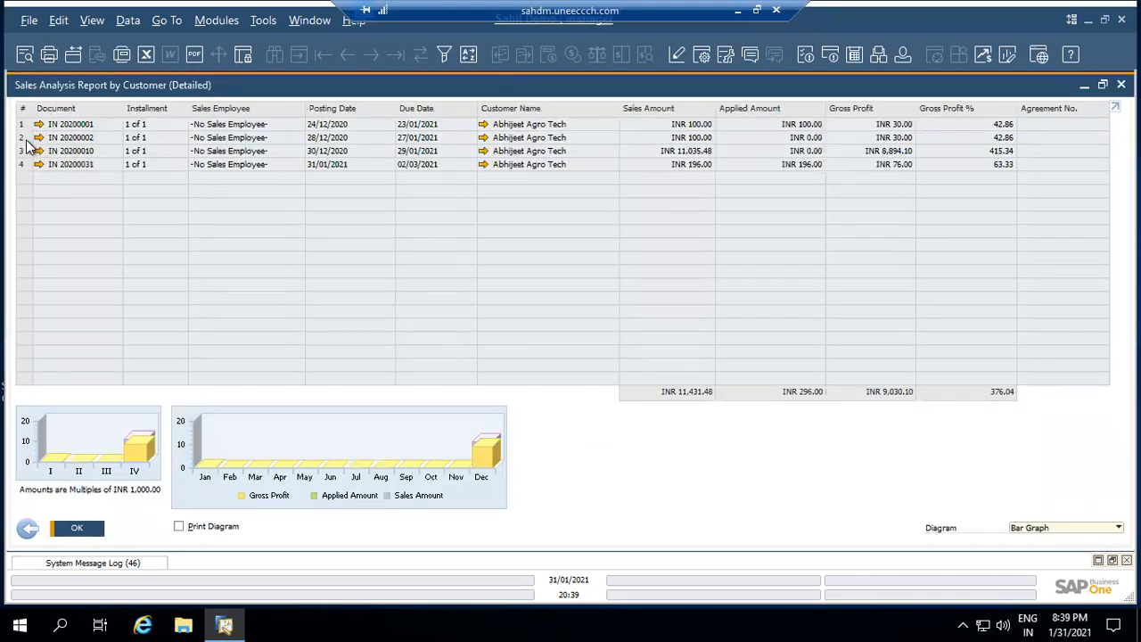
click(38, 168)
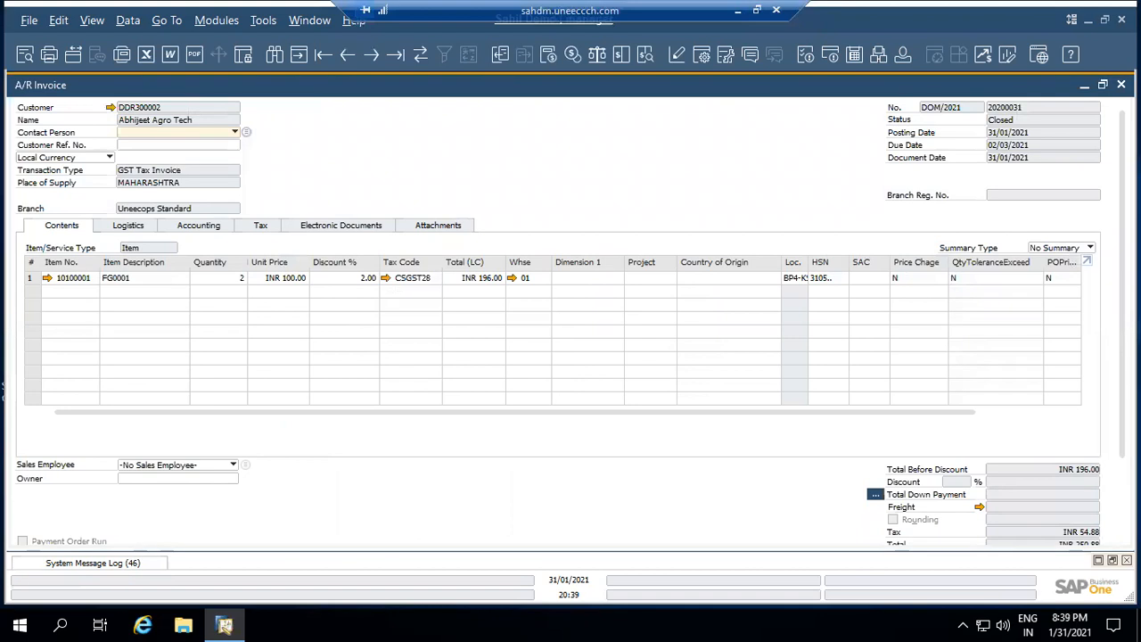
Close the A/R invoice, the detailed customer report and the annual sales analysis
key(Escape)
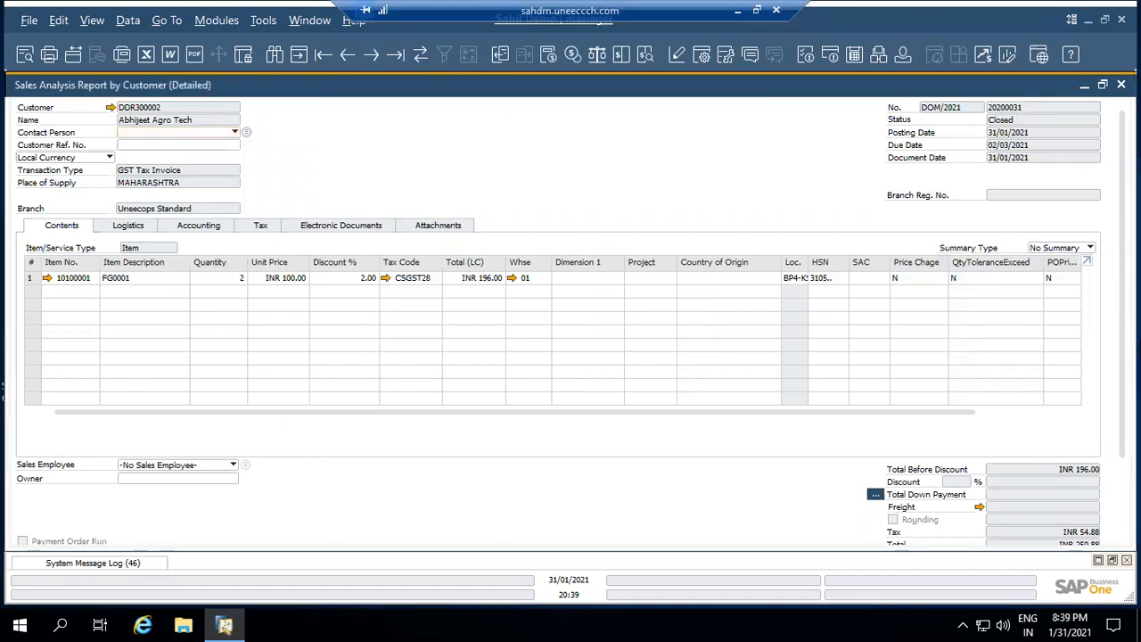
key(Escape)
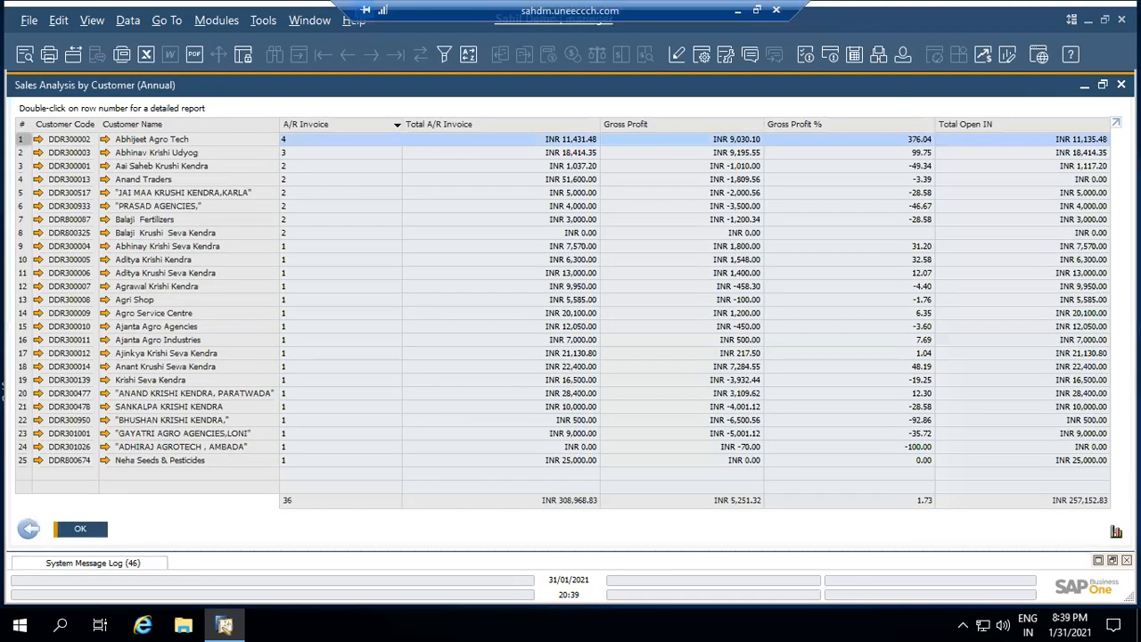
key(Escape)
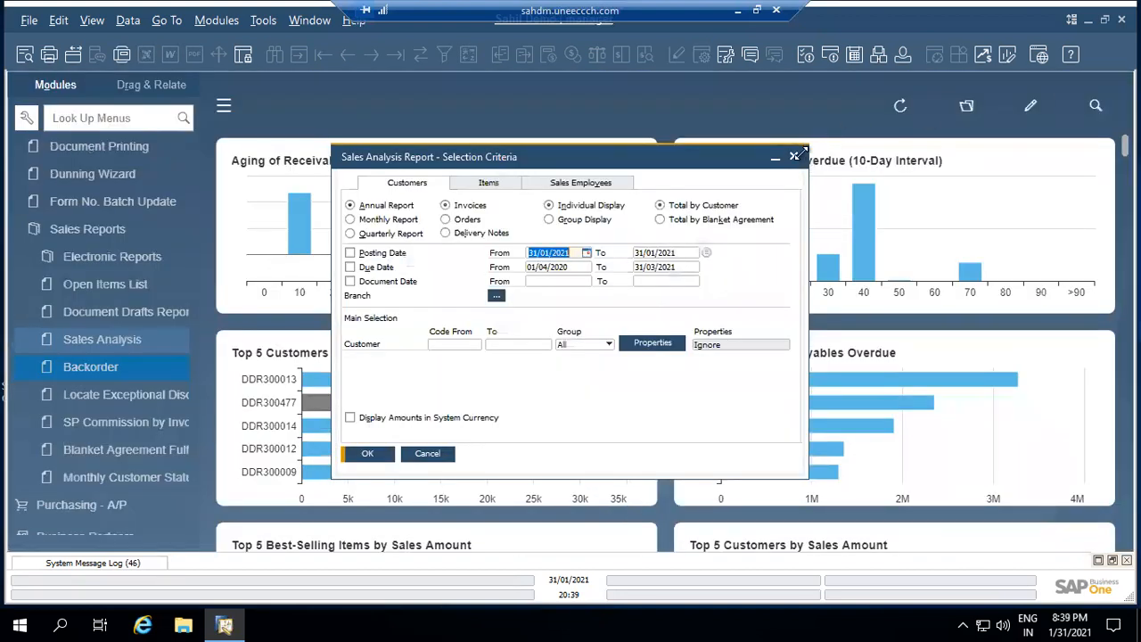
Dismiss the sales analysis criteria, collapse Sales - A/R and open Financials > Chart of Accounts
click(794, 157)
scroll(38, 195, up, 10)
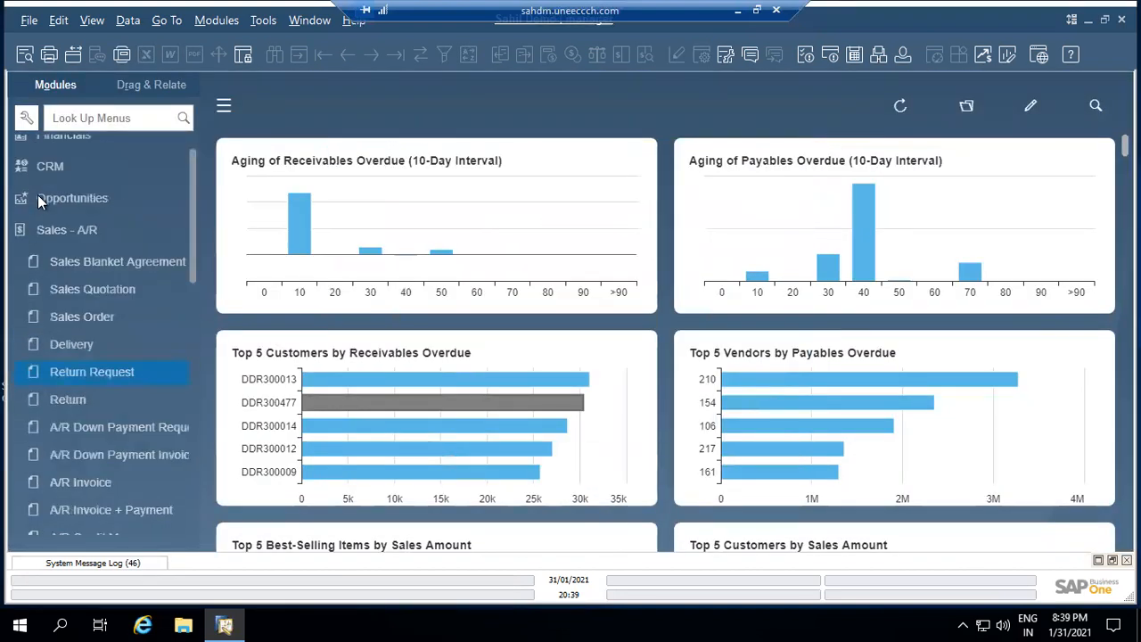
click(71, 234)
scroll(72, 238, up, 2)
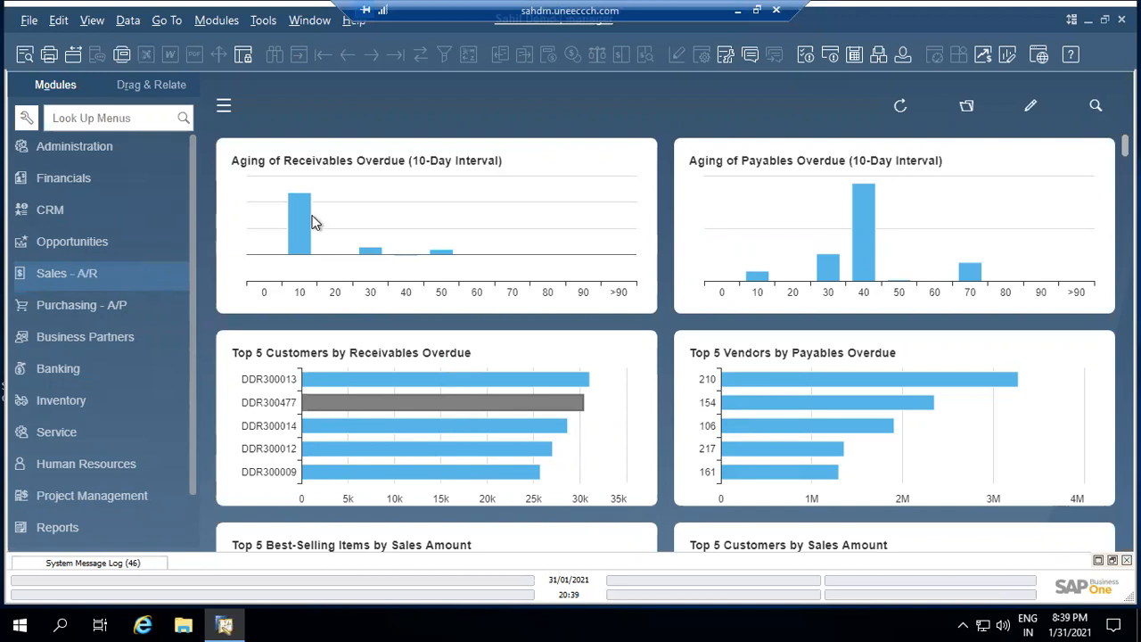
click(134, 186)
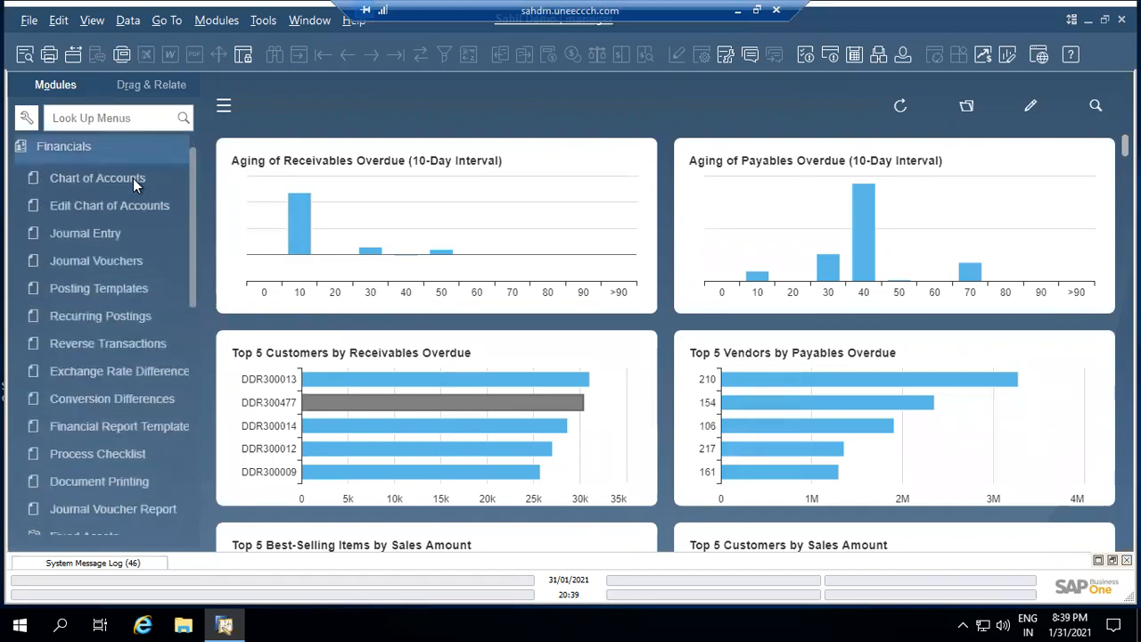
click(132, 180)
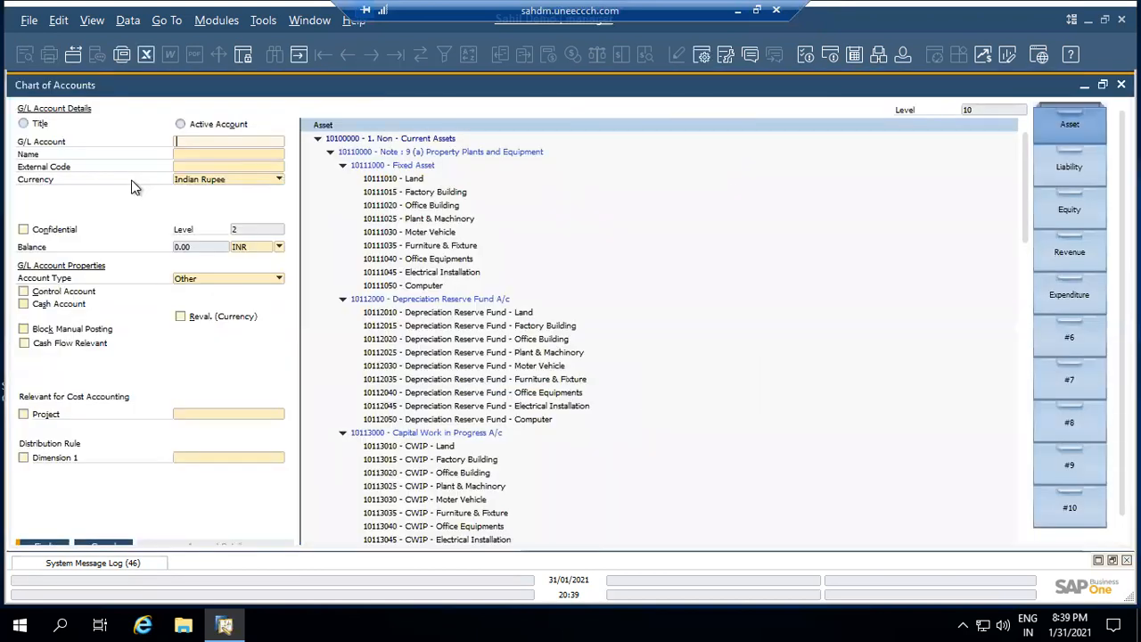
Browse the Liability, Equity, Revenue, Expenditure and Asset account groups, then cancel the Chart of Accounts
click(1071, 178)
click(1072, 212)
click(1072, 254)
click(1075, 297)
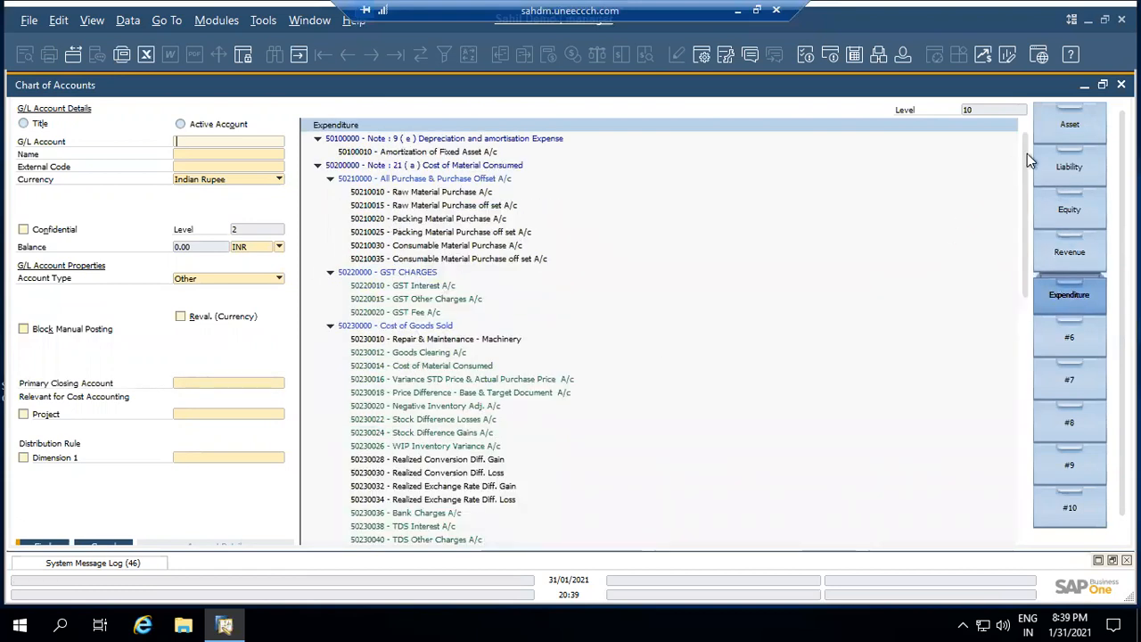
click(1054, 131)
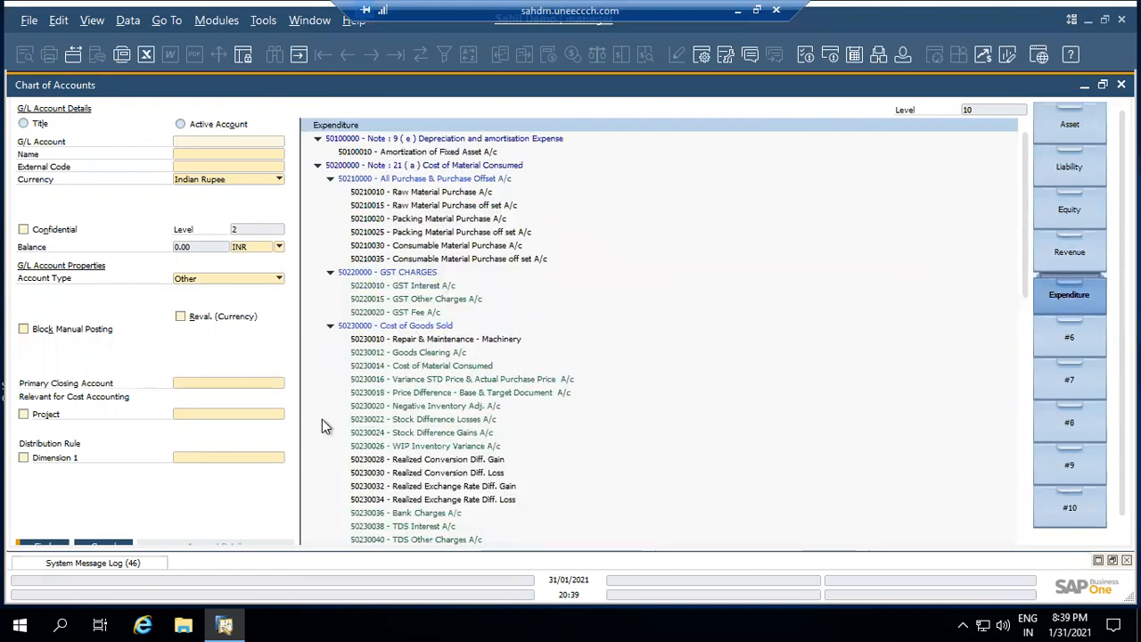
click(102, 546)
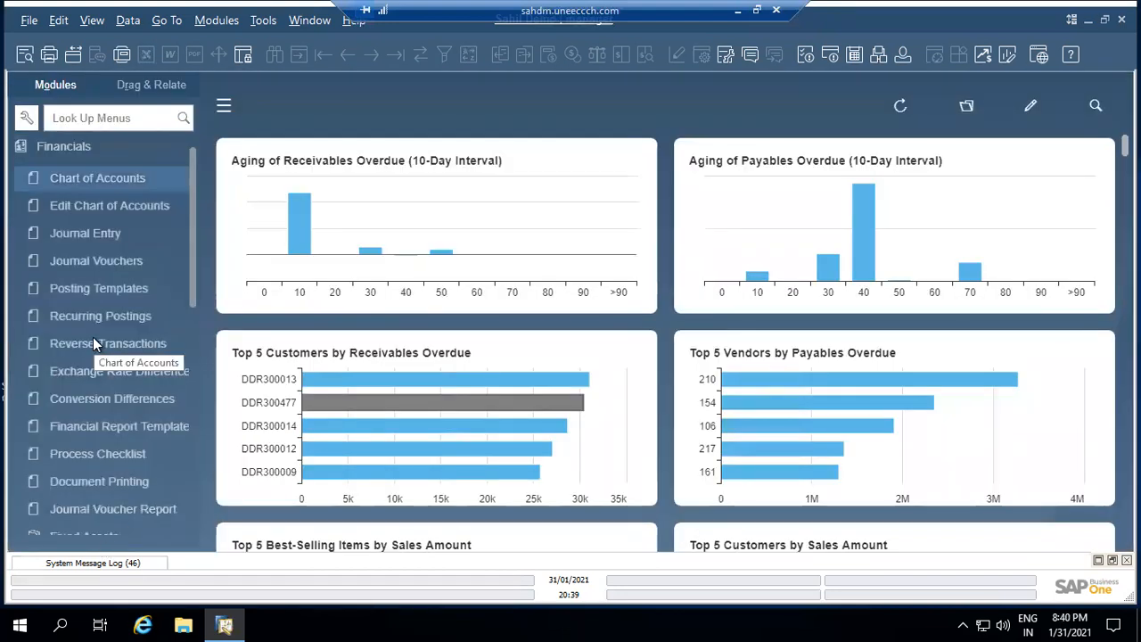
Run the Balance Sheet report as of 31/03/2021 from Financial Reports > Financial
scroll(93, 337, down, 5)
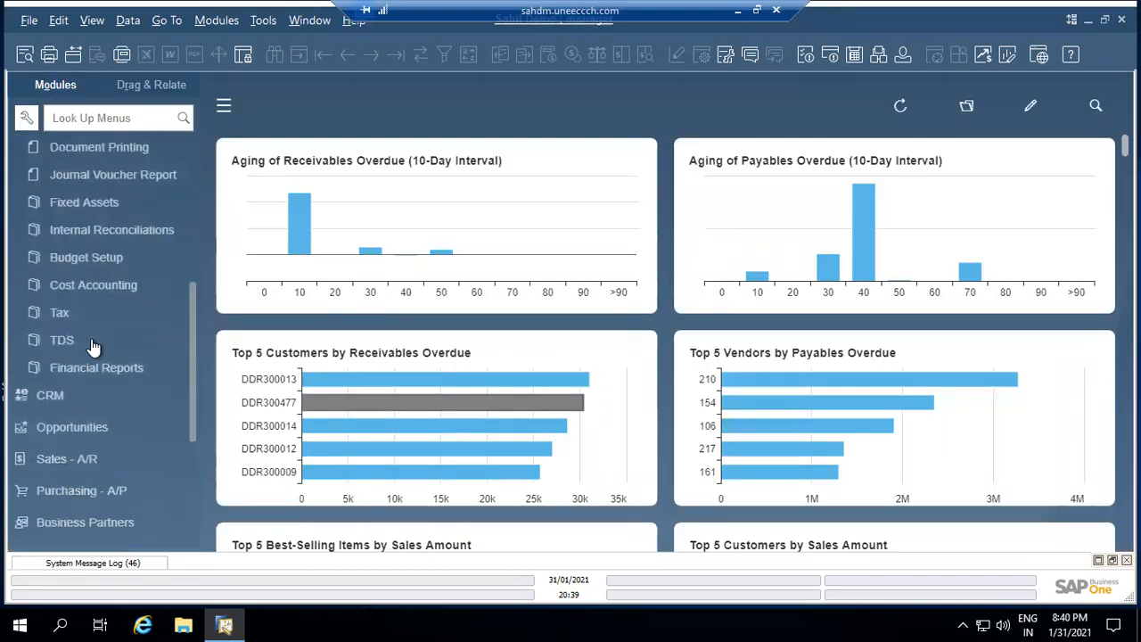
click(91, 365)
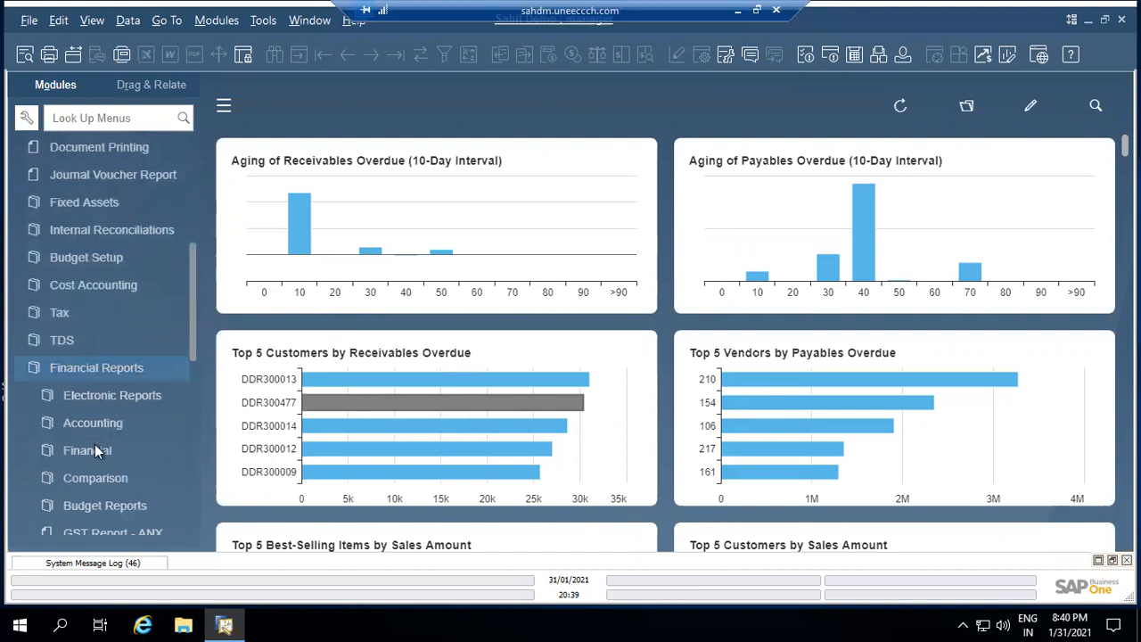
click(87, 450)
scroll(98, 452, down, 1)
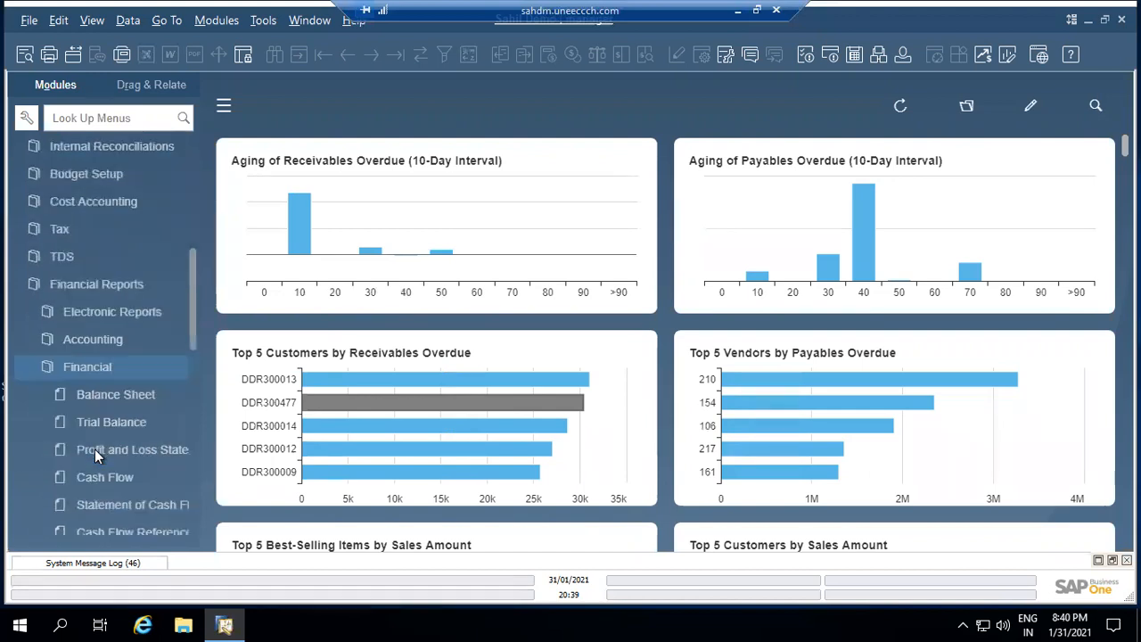
click(105, 401)
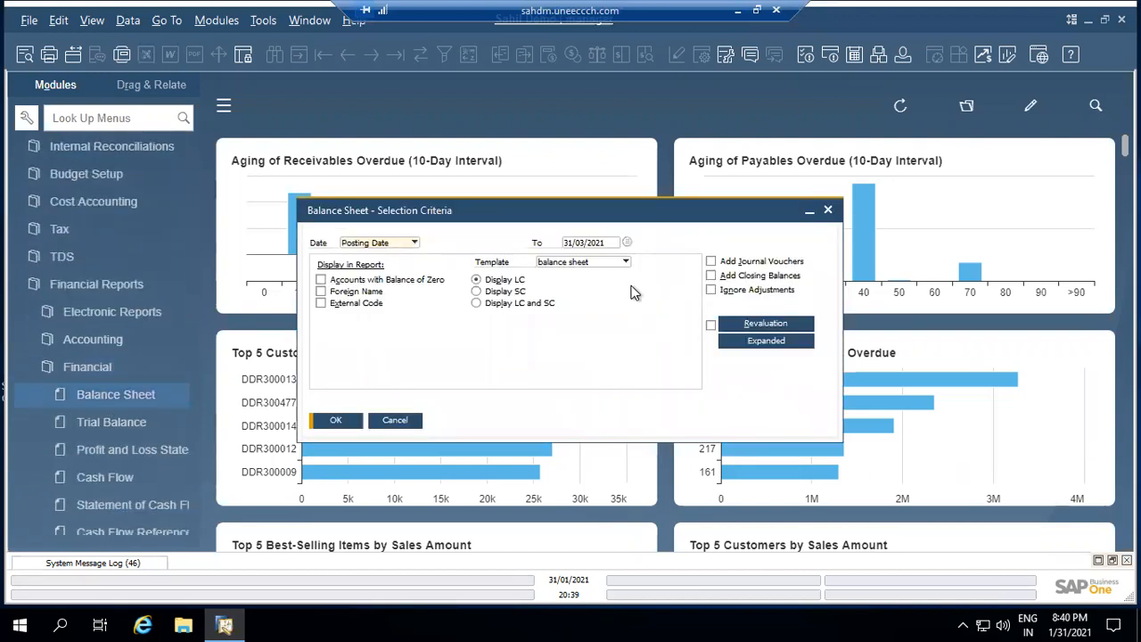
click(354, 422)
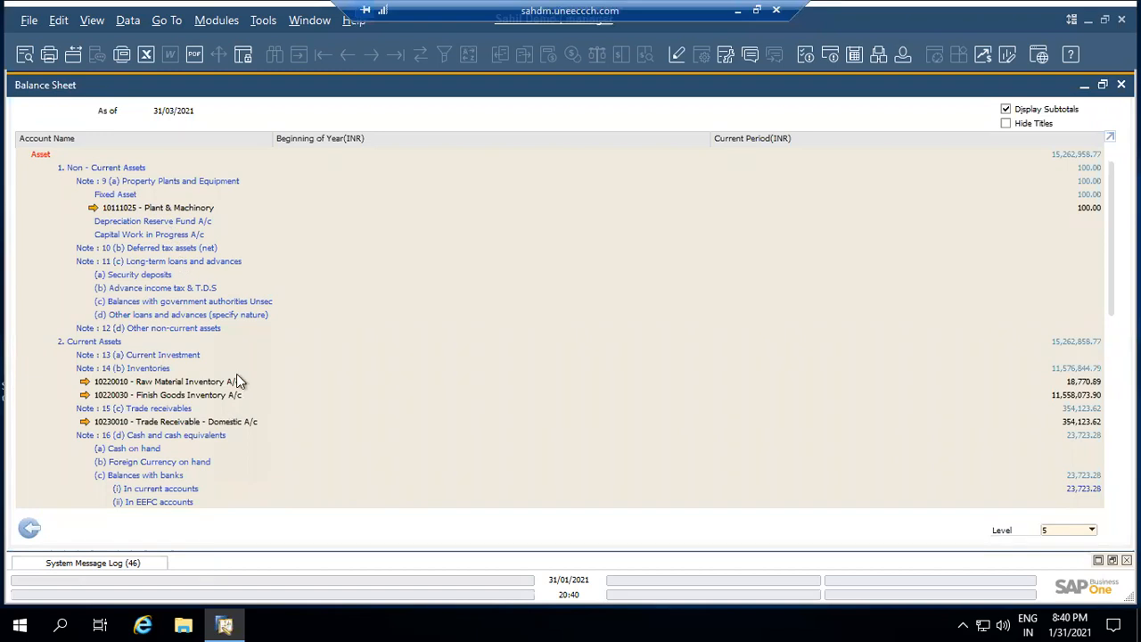
View the balance sheet at level 1 and then level 5, then close it and its criteria
click(1091, 530)
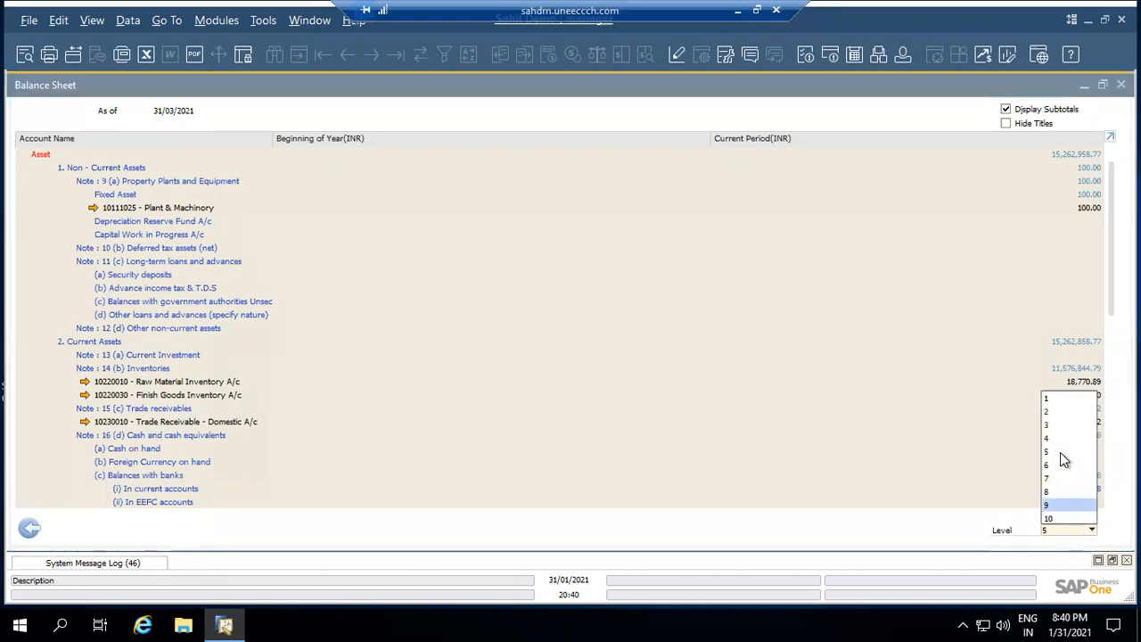
click(1048, 403)
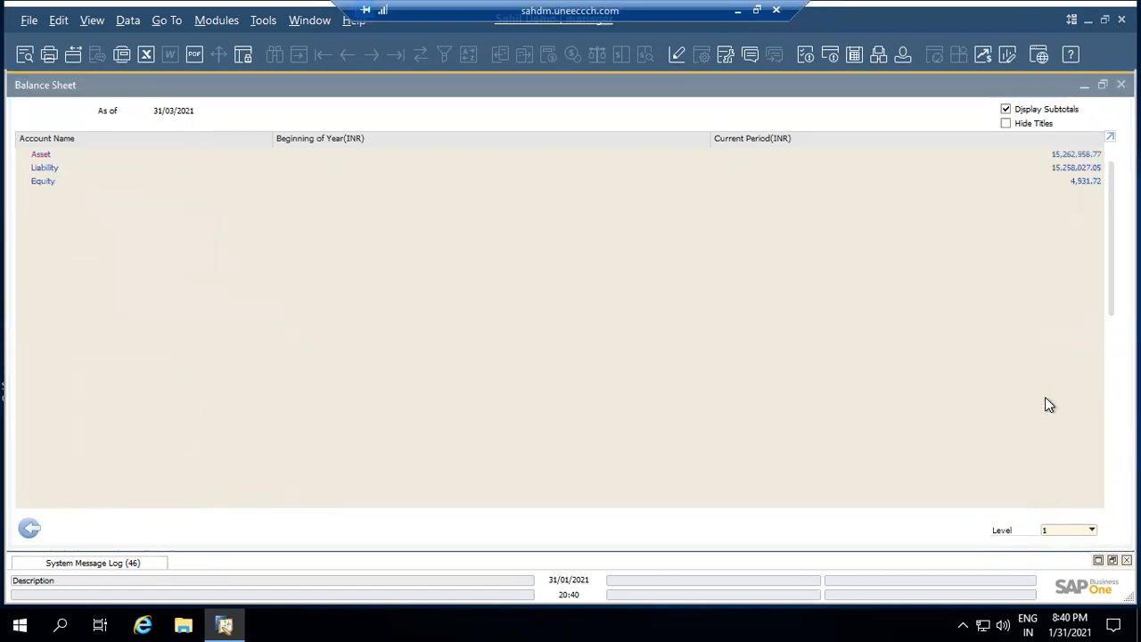
click(1087, 530)
click(1053, 453)
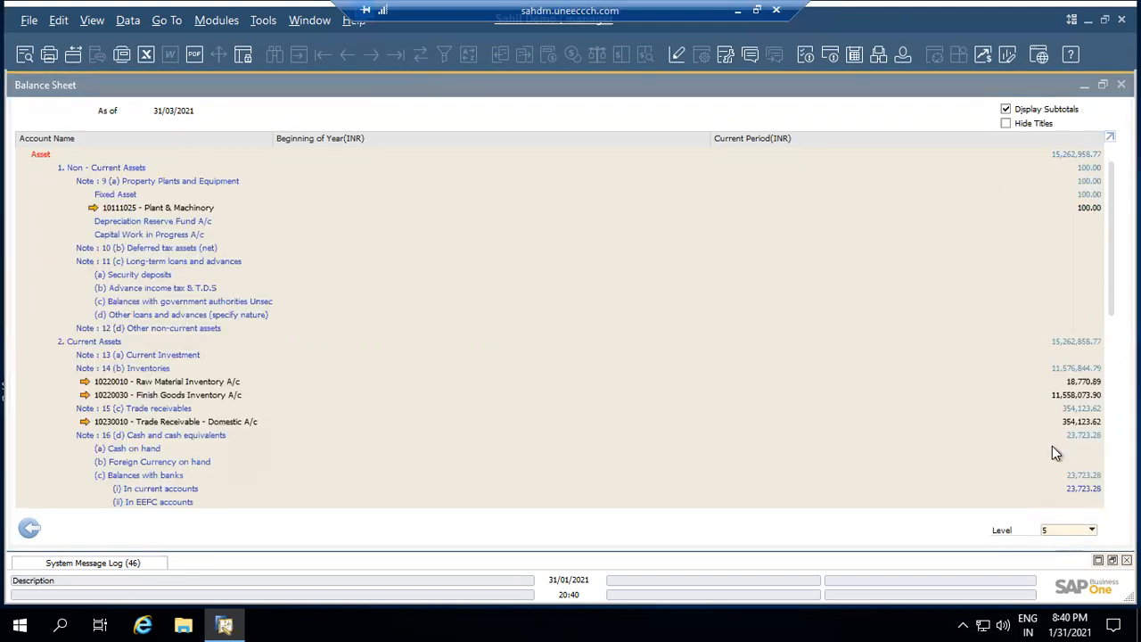
click(34, 533)
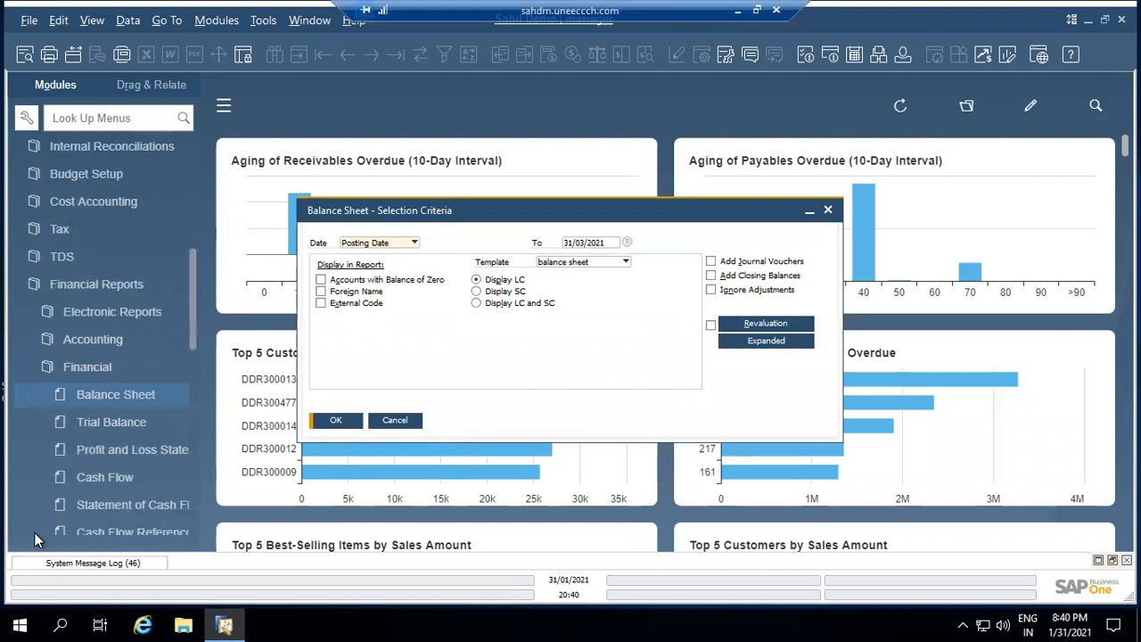
click(828, 211)
Collapse Financials, switch to the Cloud Control Center login page in Chrome and log on
scroll(91, 206, up, 10)
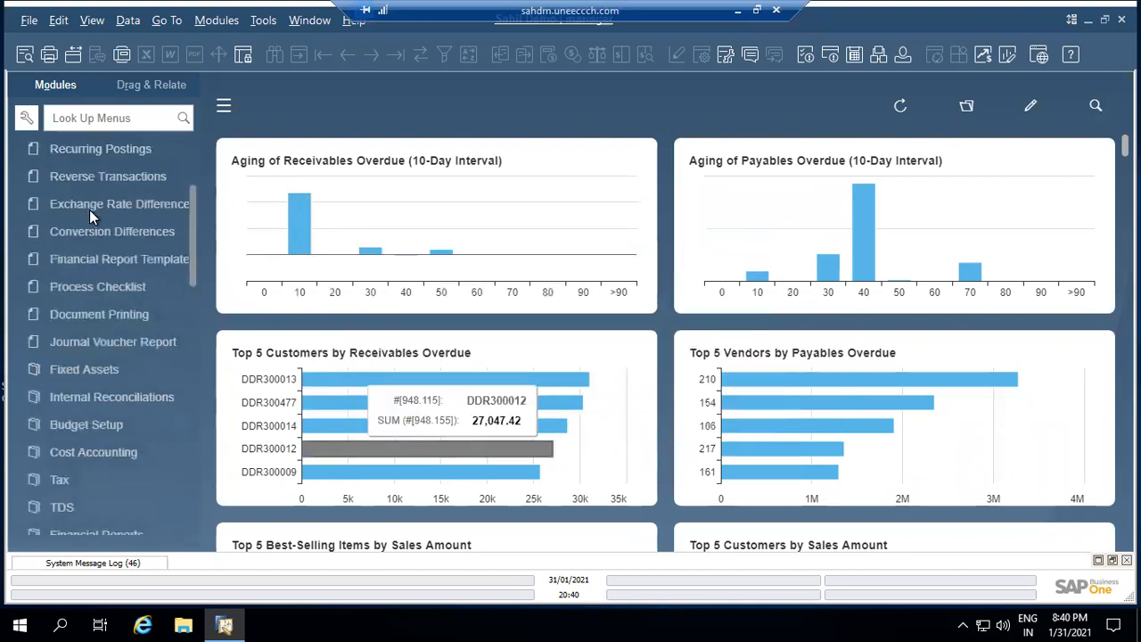
click(99, 187)
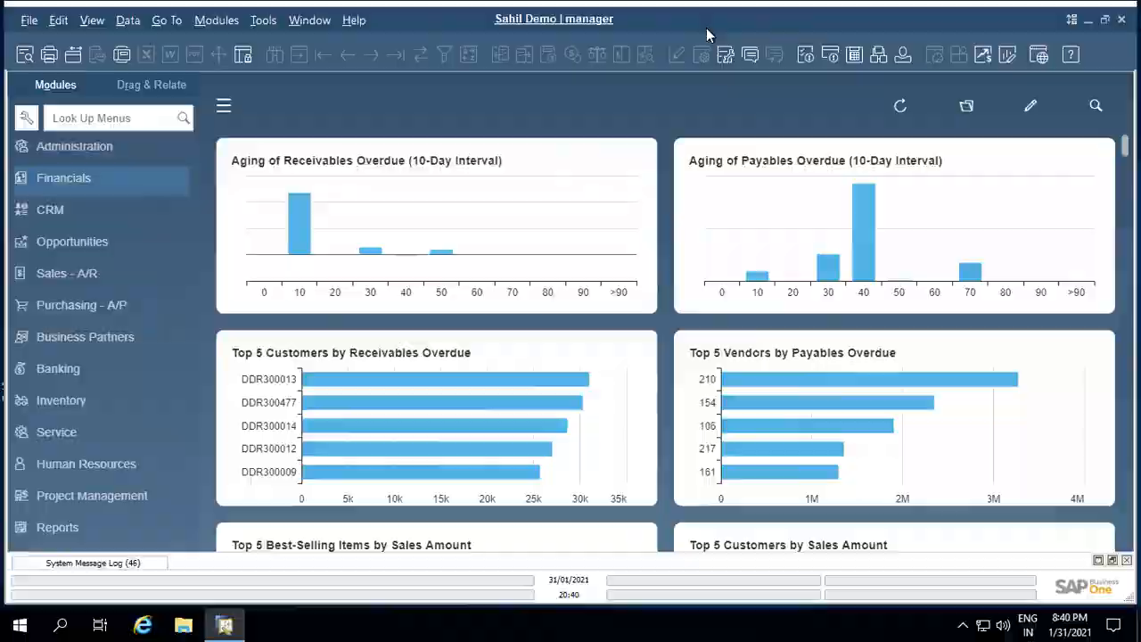
key(alt+Tab)
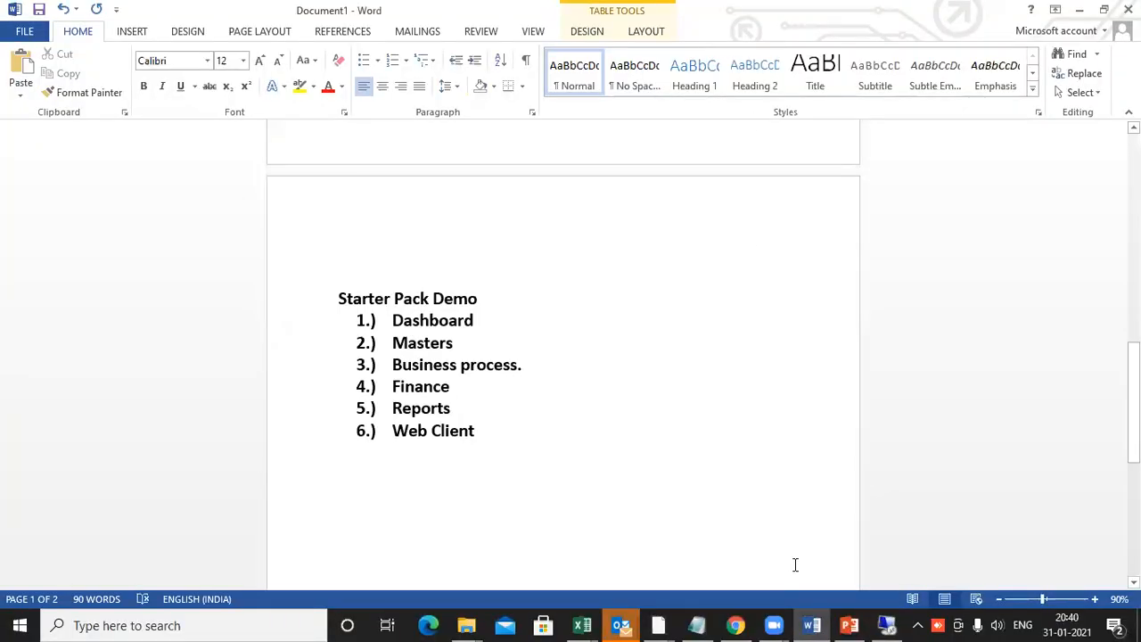
click(735, 626)
click(918, 404)
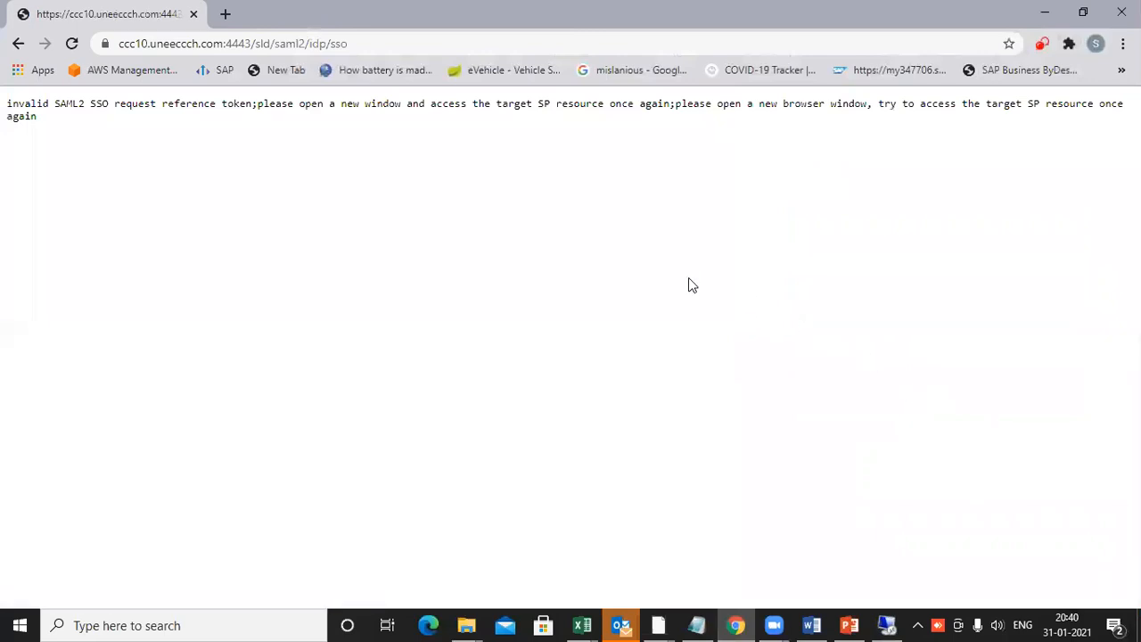
Reload the error page address, go back to the Cloud Control Center login page and log on again
click(185, 46)
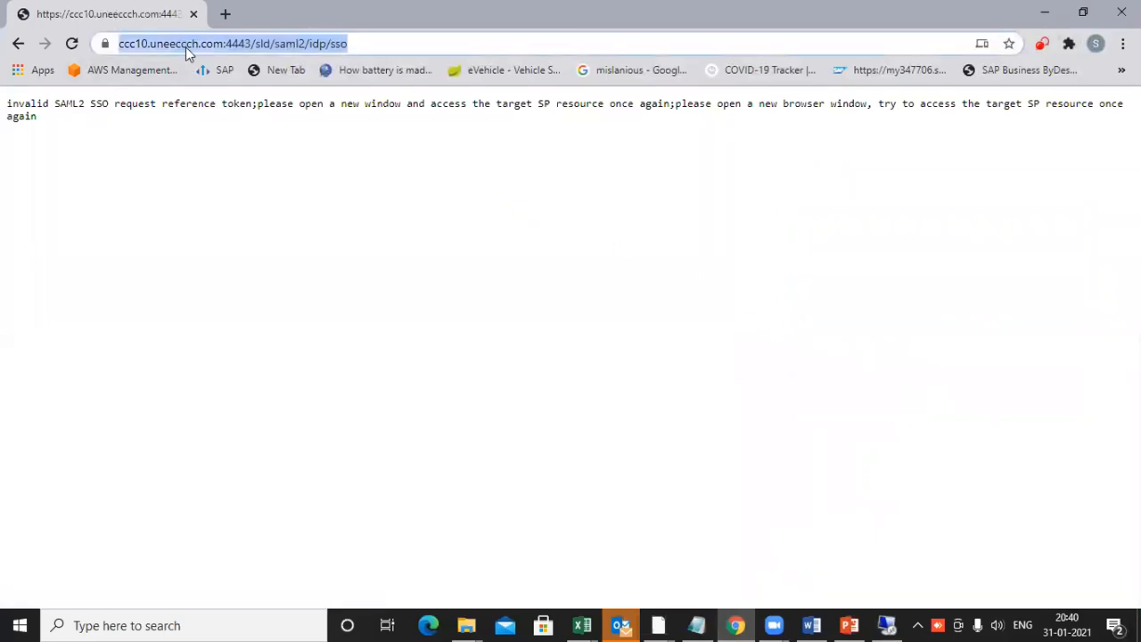
key(Return)
click(17, 45)
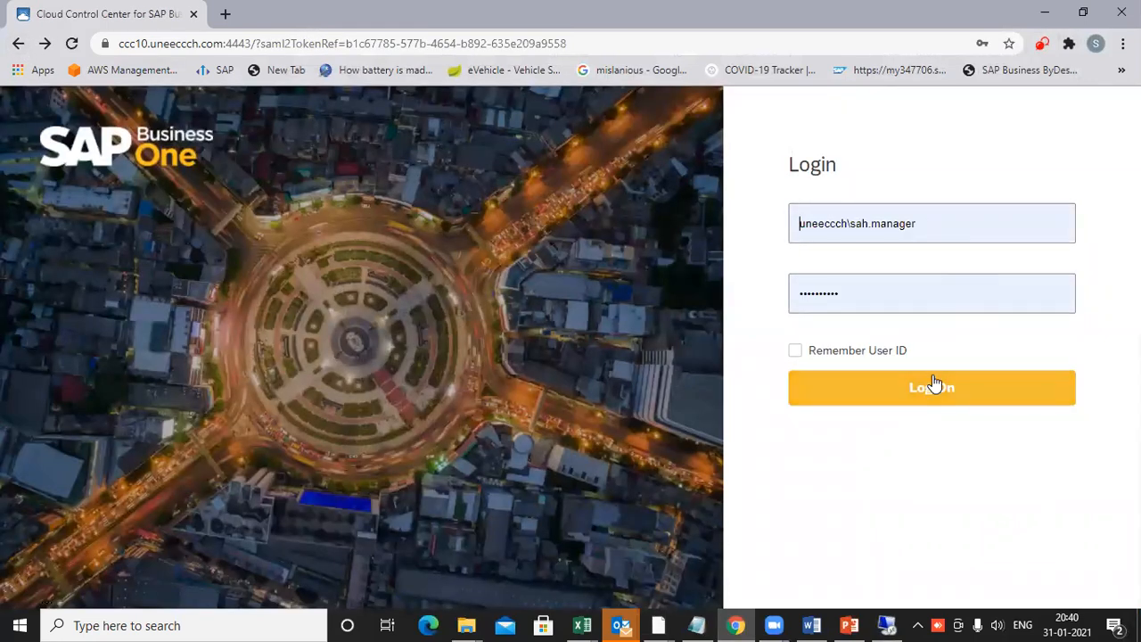
click(932, 389)
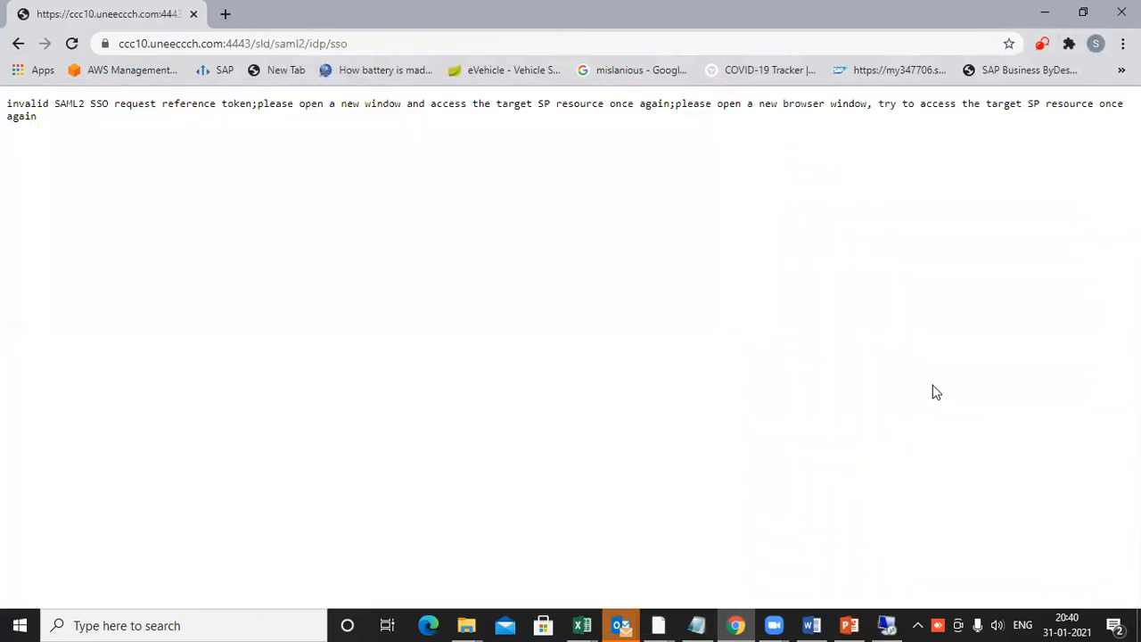